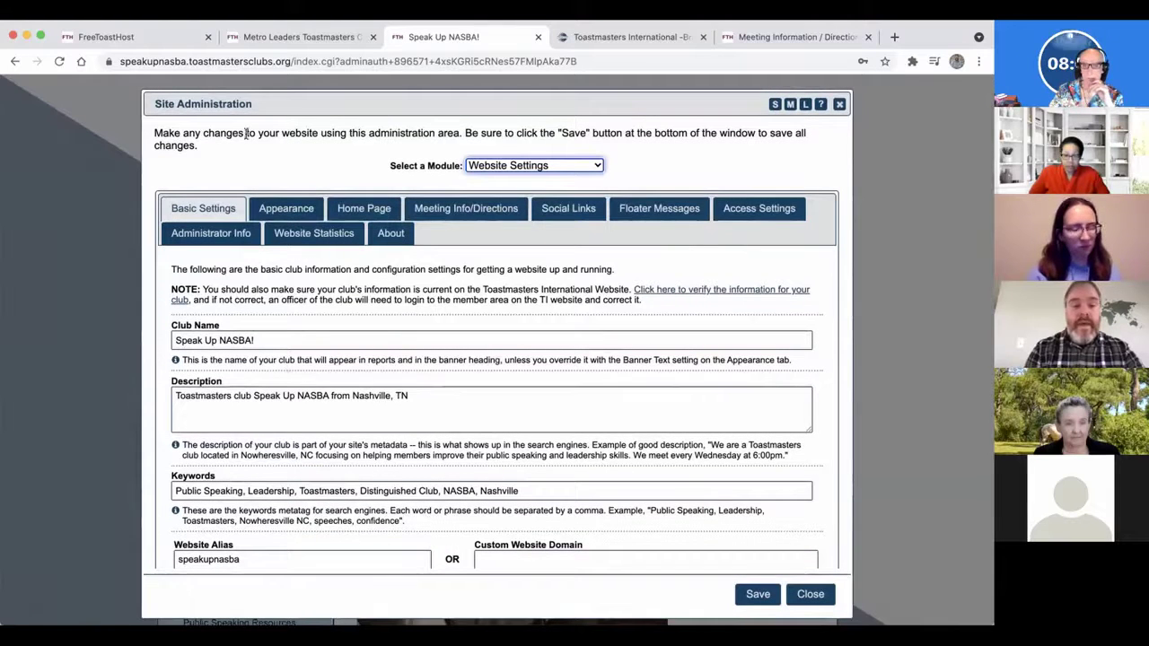
# Look through the list of administration modules, from Website Settings to Dues Management, without switching modules.
pyautogui.click(498, 168)
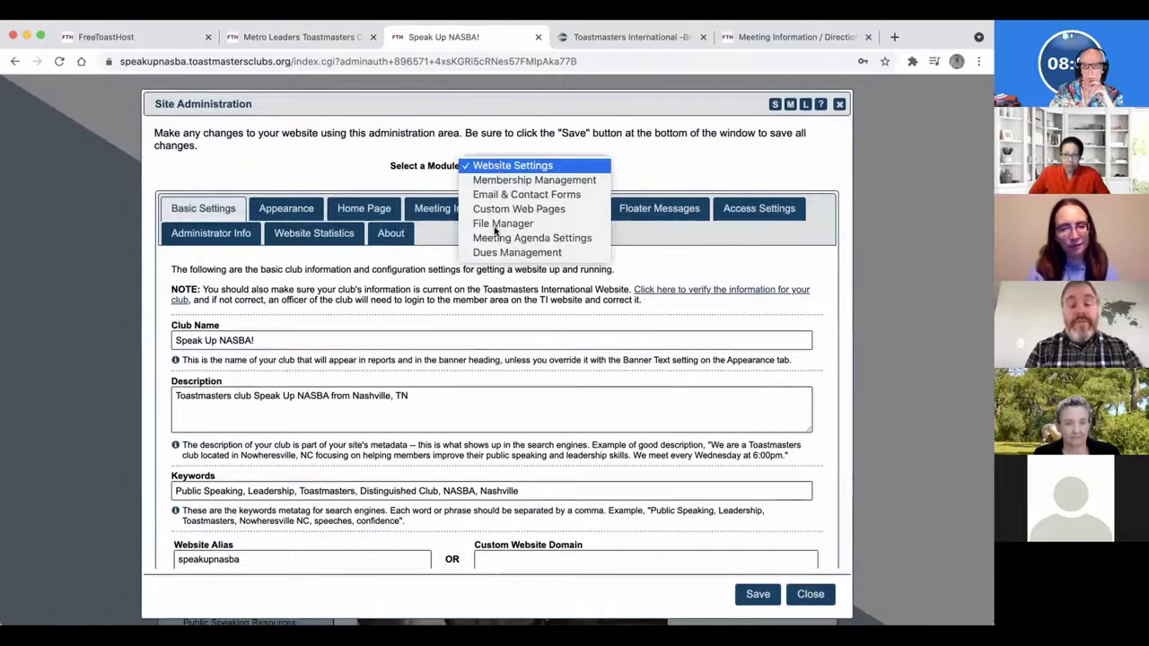
pyautogui.press('Escape')
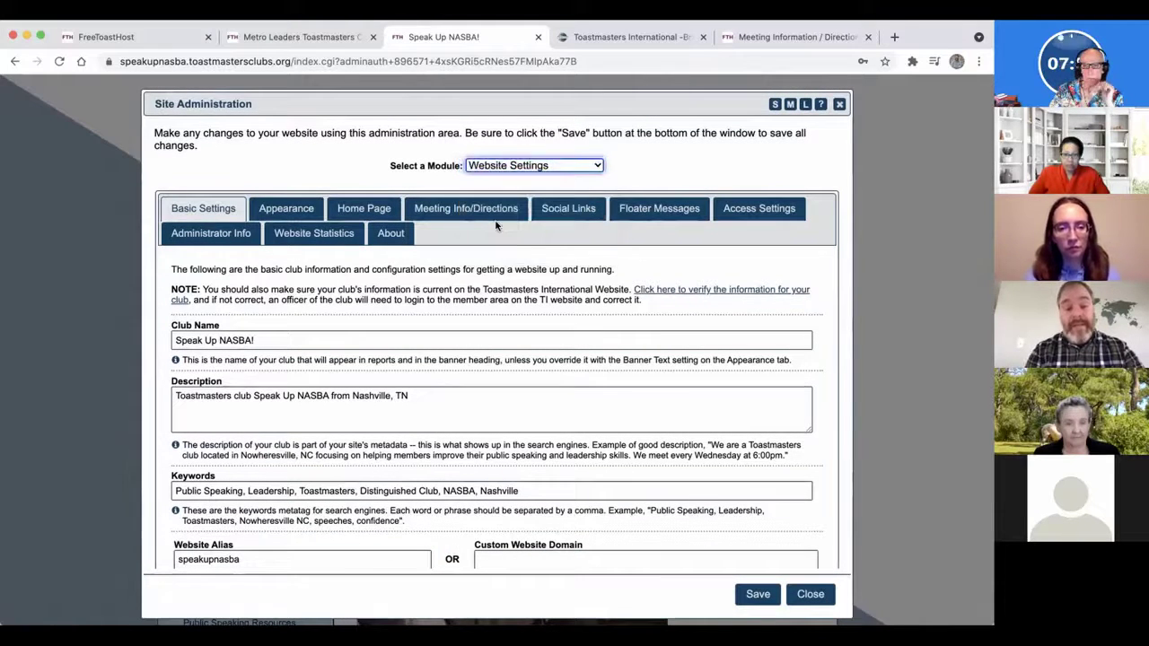
pyautogui.press('space')
pyautogui.press('Down')
pyautogui.press('Down')
pyautogui.press('Down')
pyautogui.press('Down')
pyautogui.press('Down')
pyautogui.press('Down')
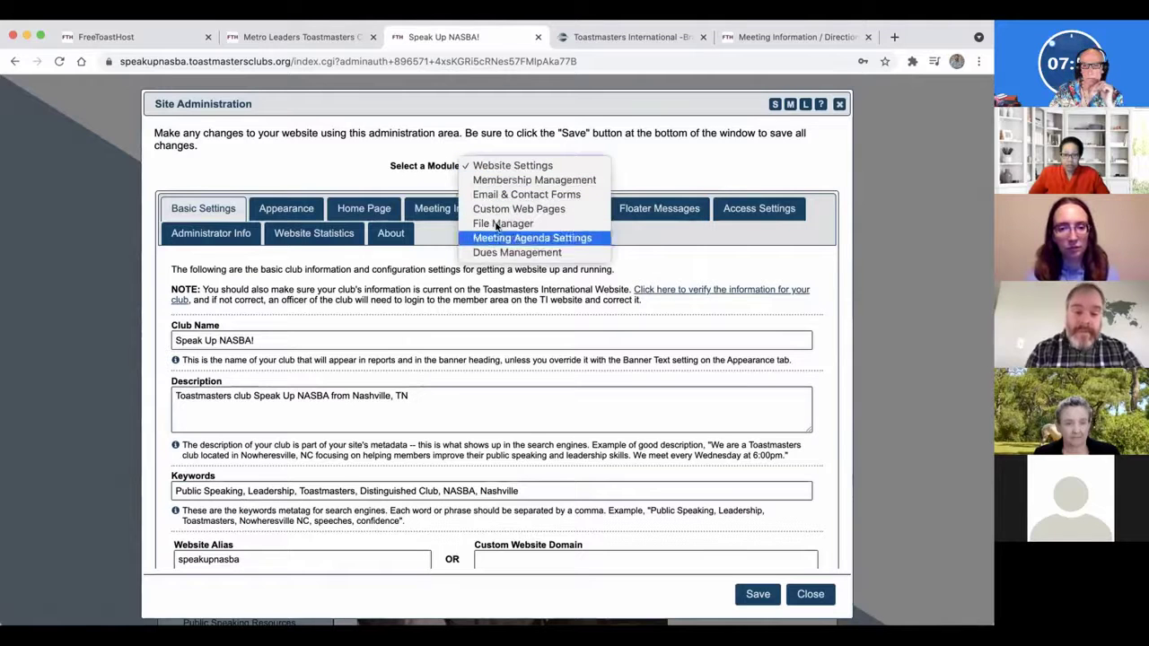
pyautogui.press('Up')
pyautogui.press('Up')
pyautogui.press('Up')
pyautogui.press('Up')
pyautogui.press('Up')
pyautogui.press('Up')
pyautogui.press('Down')
pyautogui.press('Down')
pyautogui.press('Down')
pyautogui.press('Down')
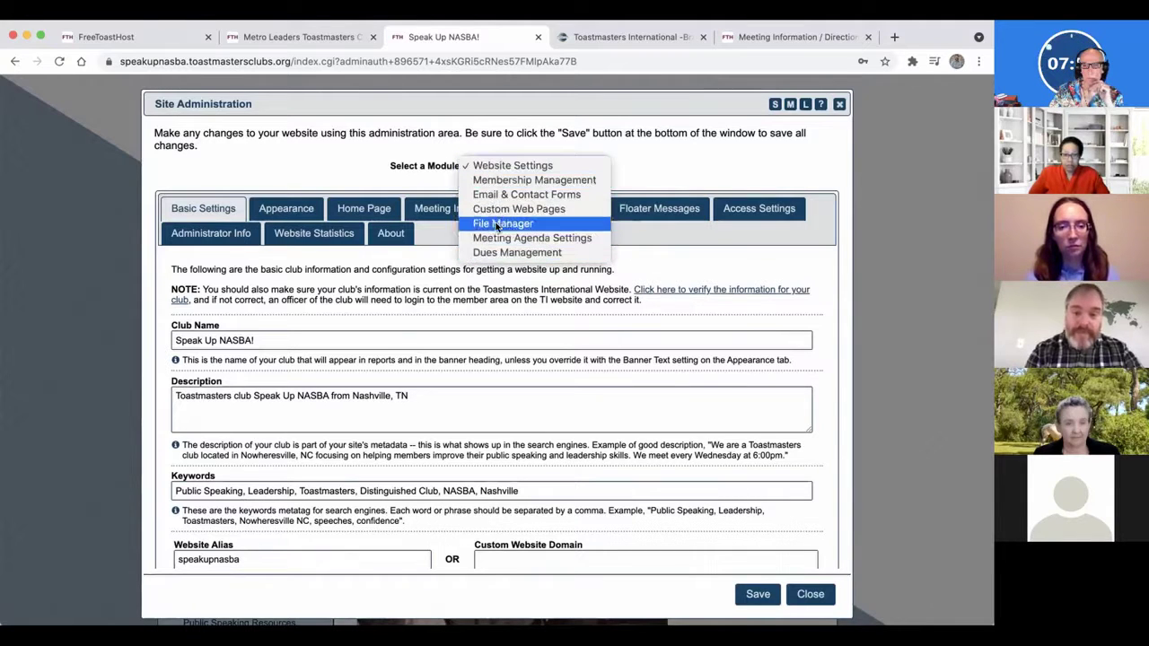
pyautogui.press('Up')
pyautogui.press('Up')
pyautogui.press('Up')
pyautogui.press('Up')
pyautogui.press('Down')
pyautogui.click(395, 155)
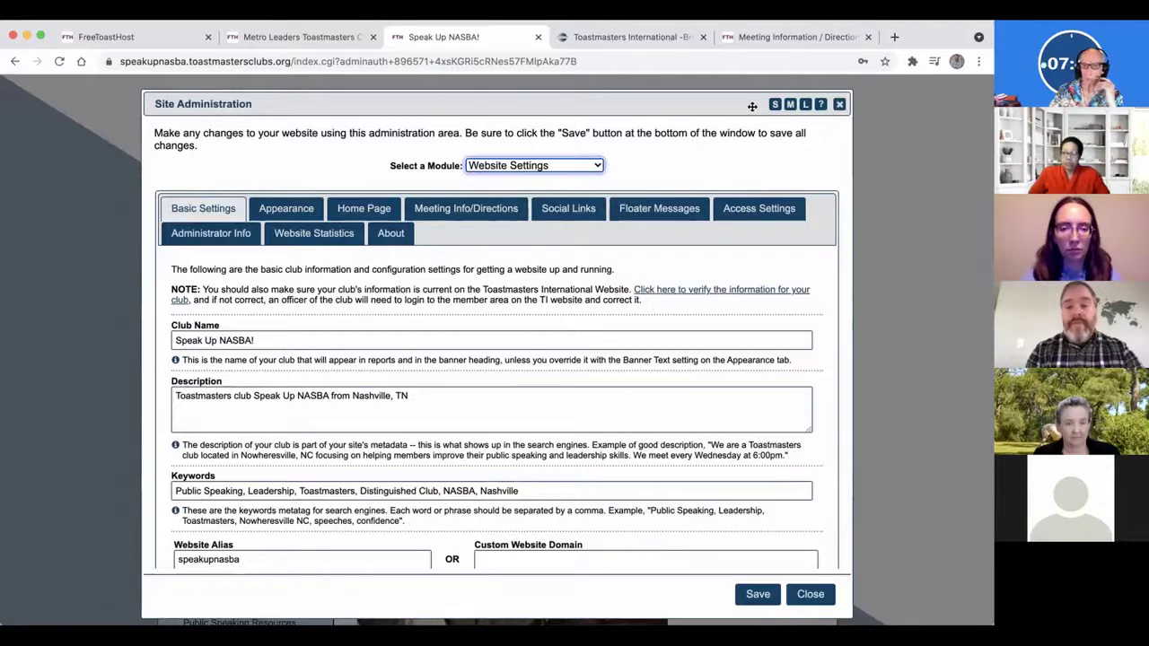
# Set the Site Administration window to its large size.
pyautogui.click(804, 105)
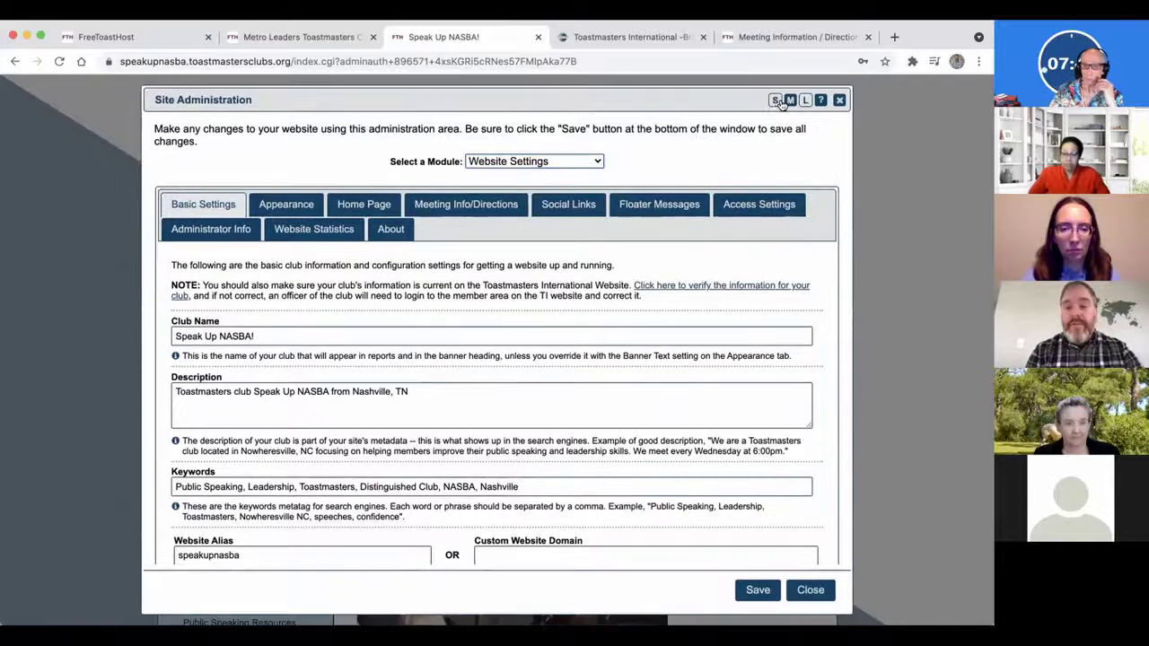
pyautogui.click(774, 101)
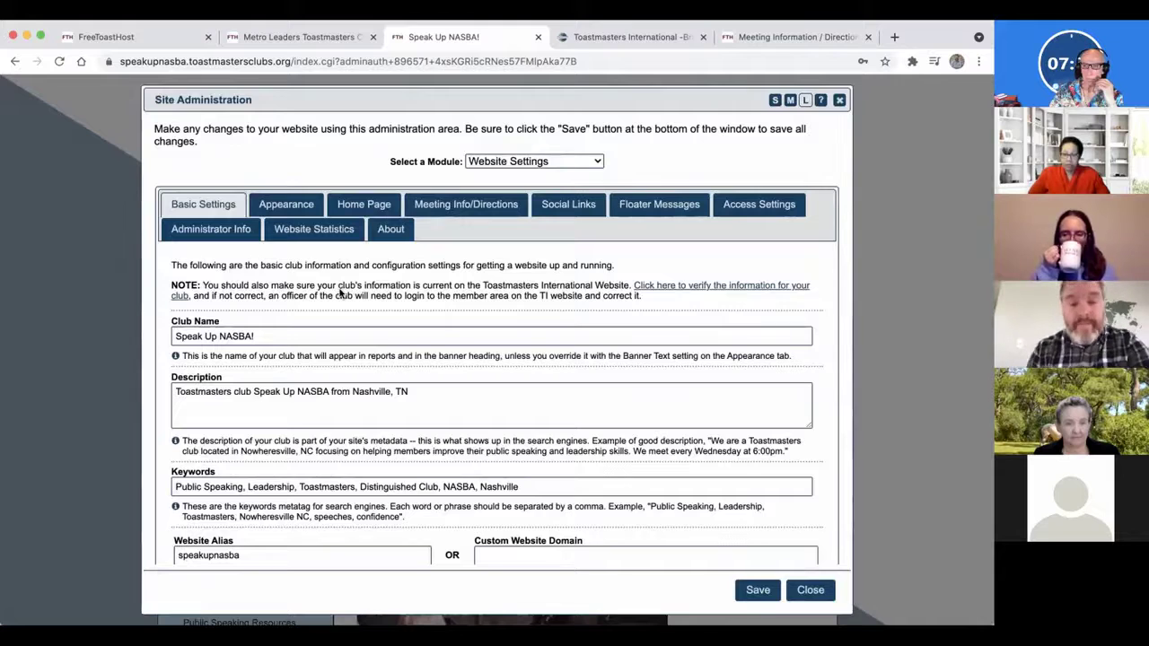
# Review the club name, description and search keywords in the basic website settings.
pyautogui.click(298, 340)
pyautogui.click(298, 389)
pyautogui.scroll(-2, 298, 392)
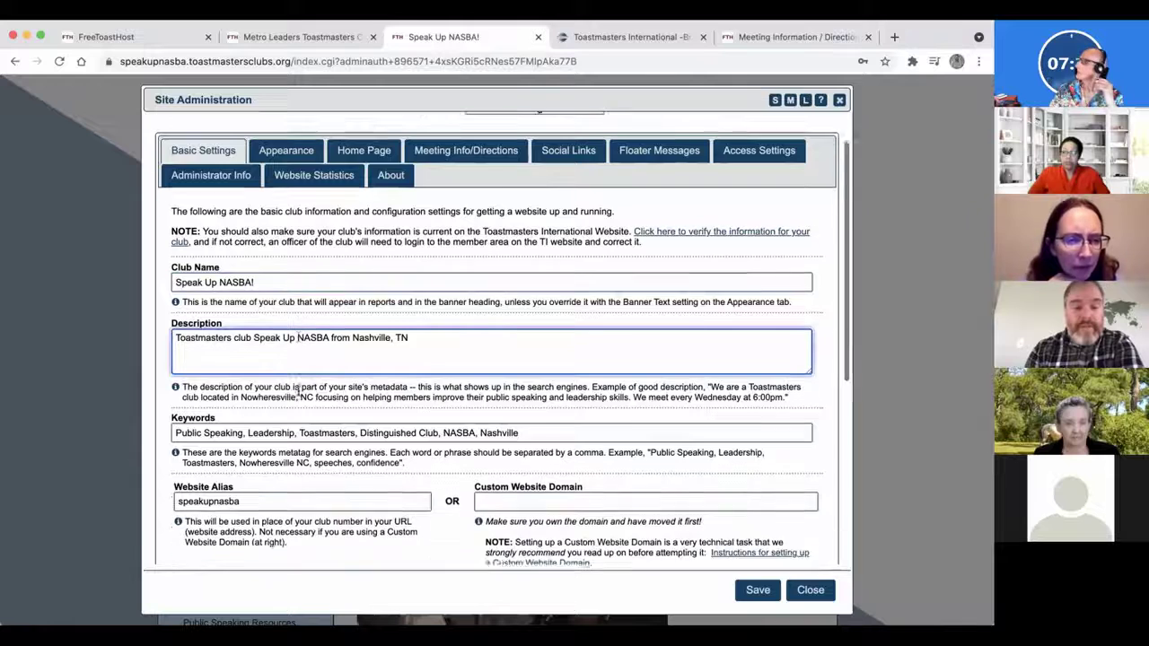
pyautogui.click(298, 371)
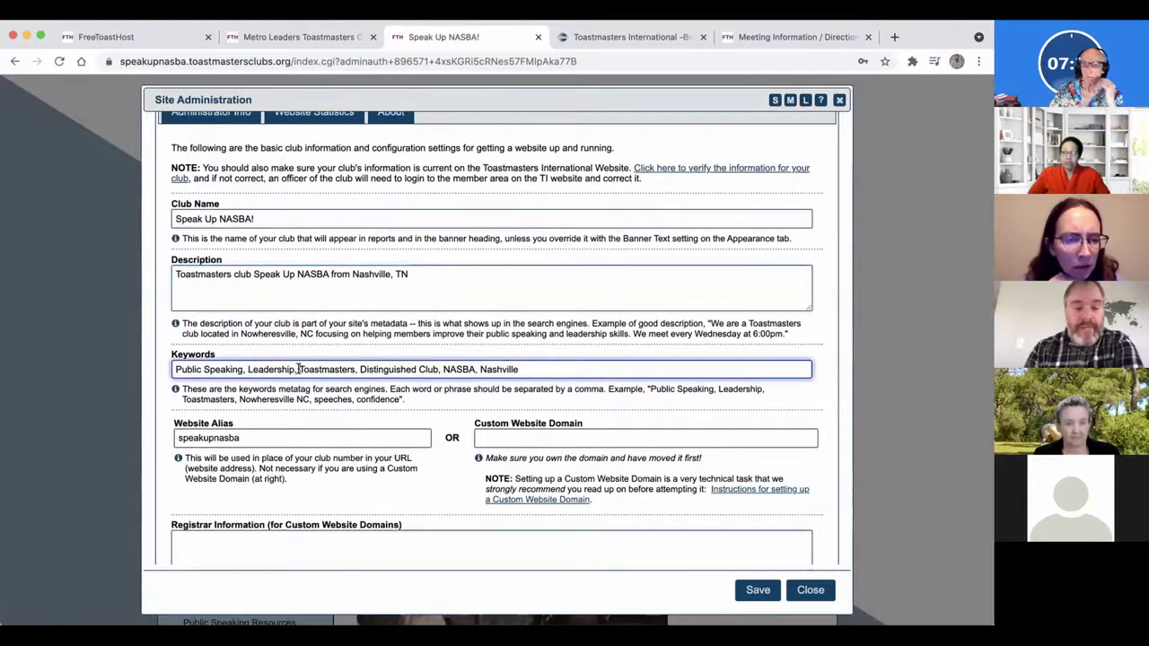
pyautogui.scroll(-2, 298, 367)
pyautogui.doubleClick(499, 268)
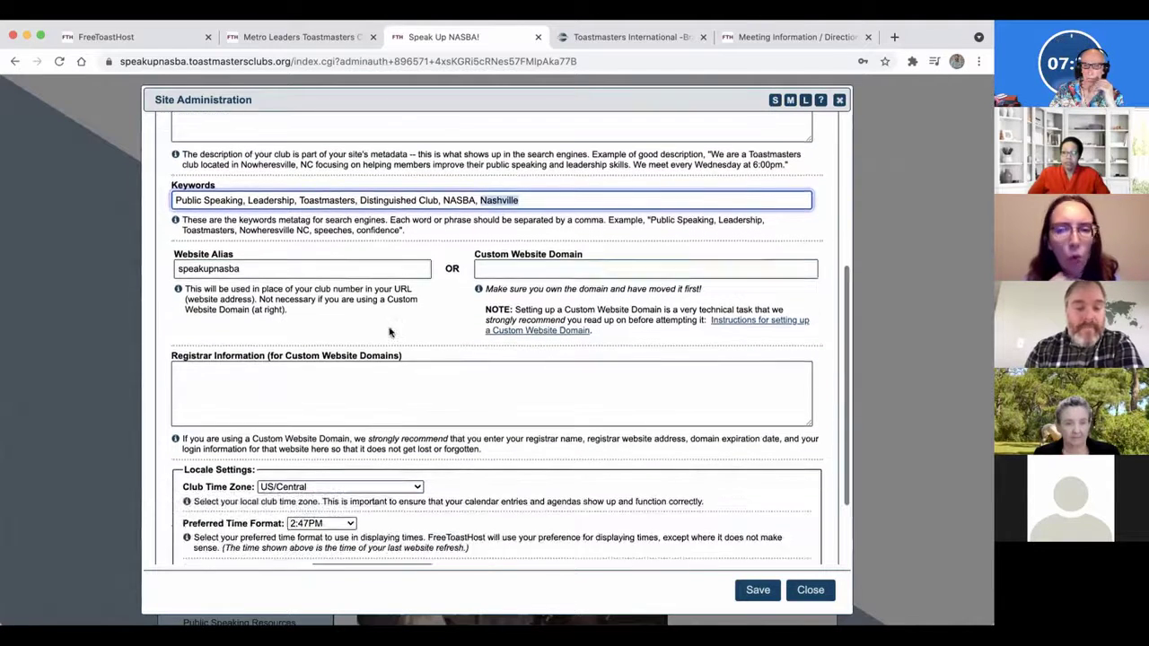
pyautogui.scroll(-2, 391, 328)
# Compare the Website Alias in the basic settings with the subdomain in the site's web address.
pyautogui.press('Tab')
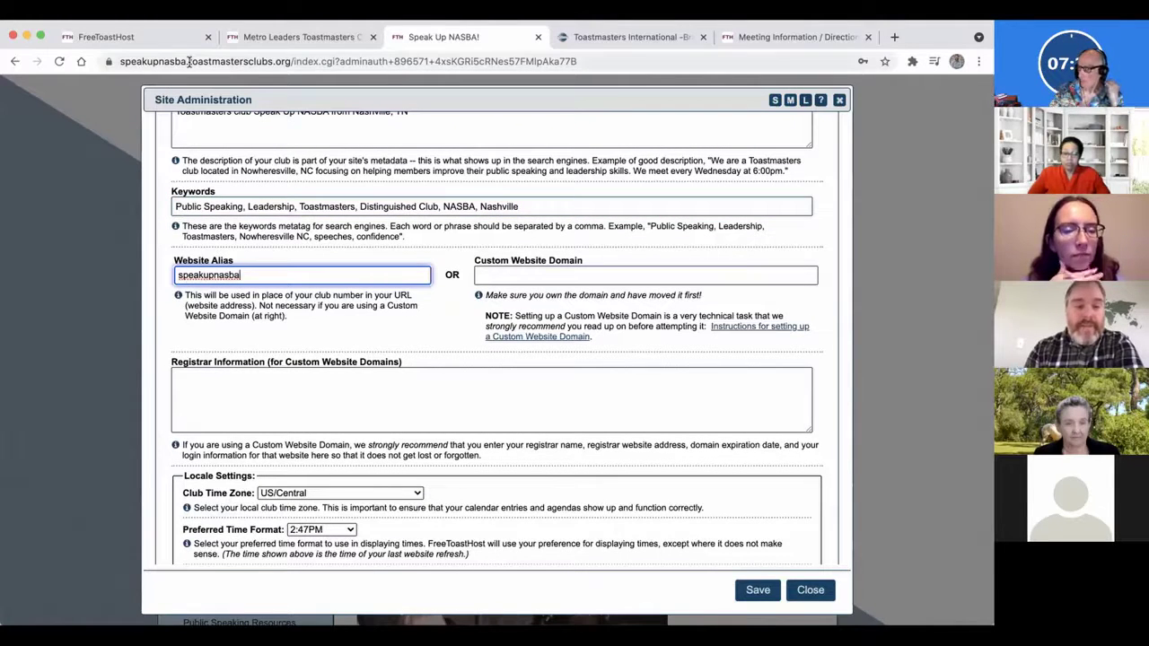
pyautogui.click(189, 61)
pyautogui.click(189, 62)
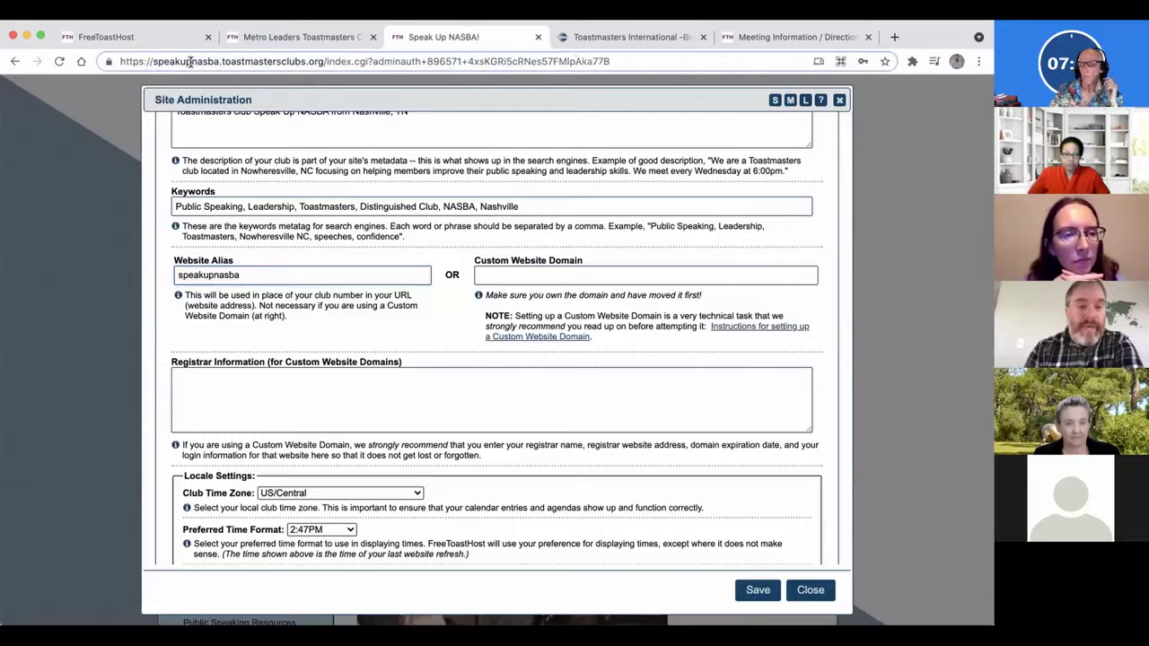
pyautogui.doubleClick(190, 61)
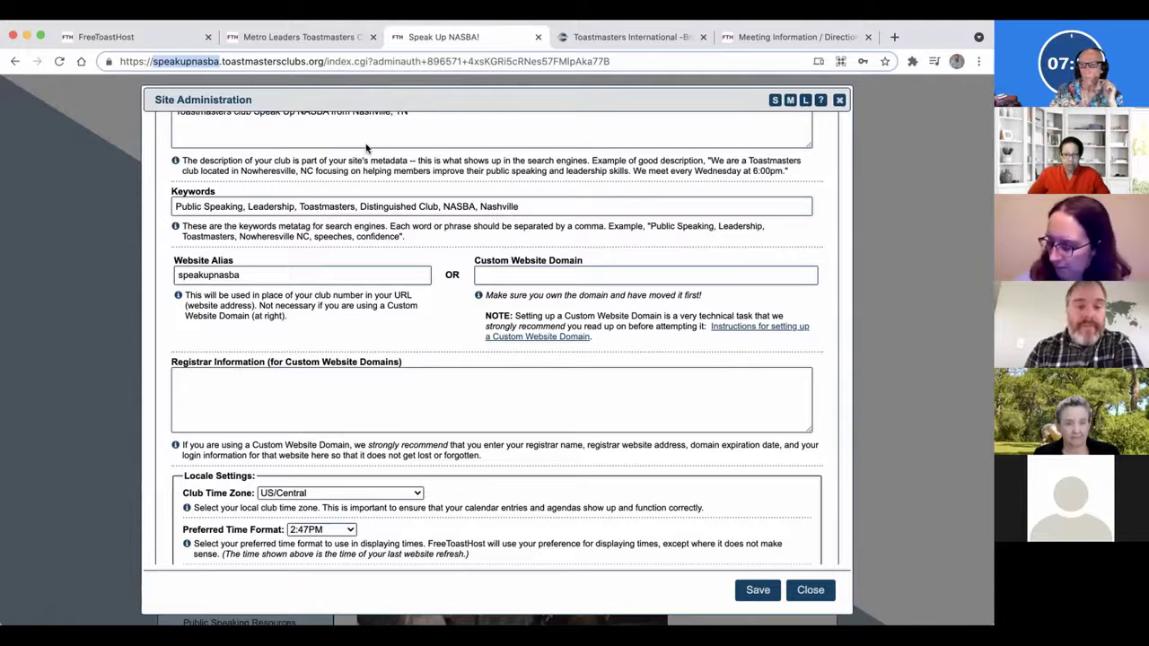
pyautogui.click(119, 202)
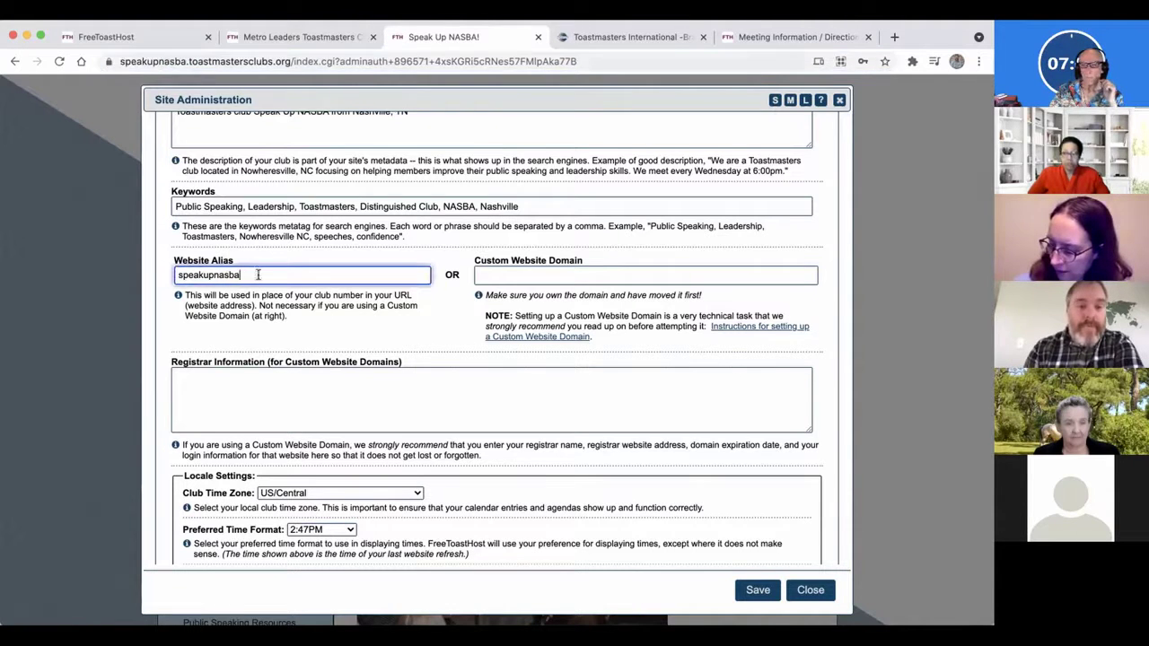
pyautogui.press('super+l')
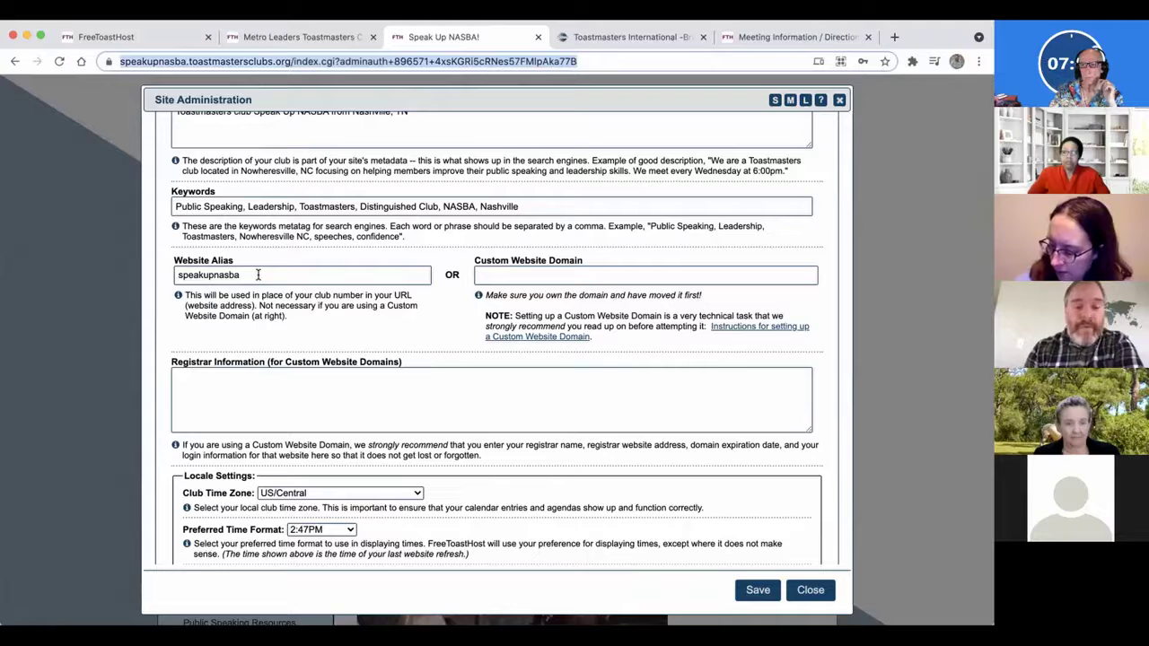
pyautogui.click(258, 275)
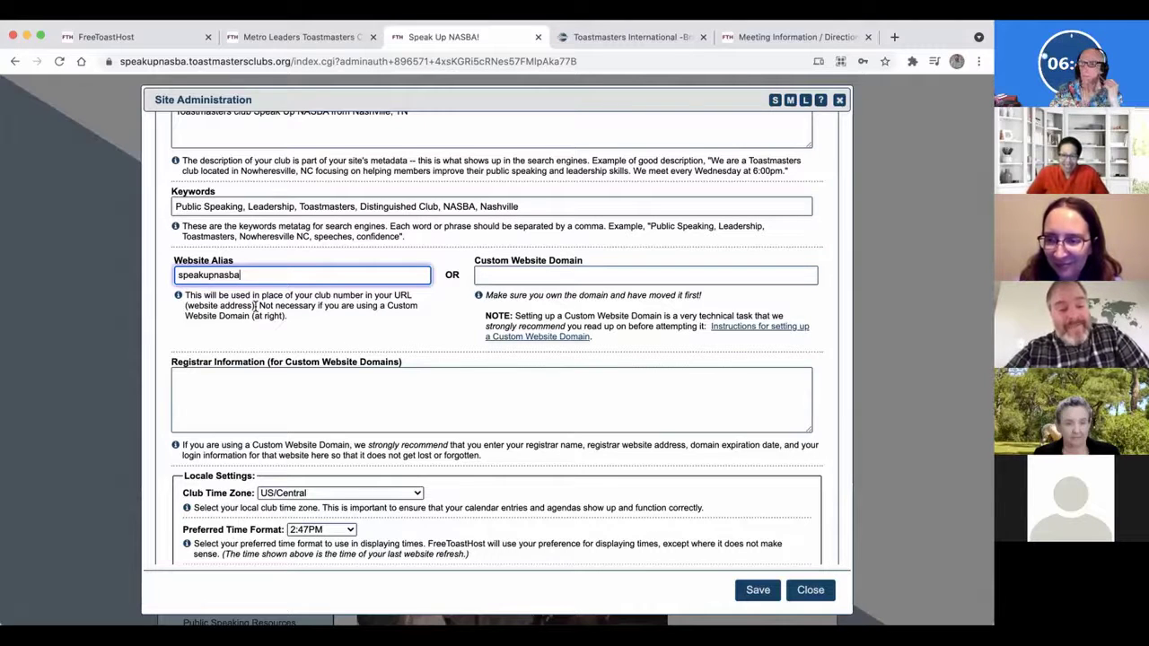
pyautogui.scroll(1, 267, 301)
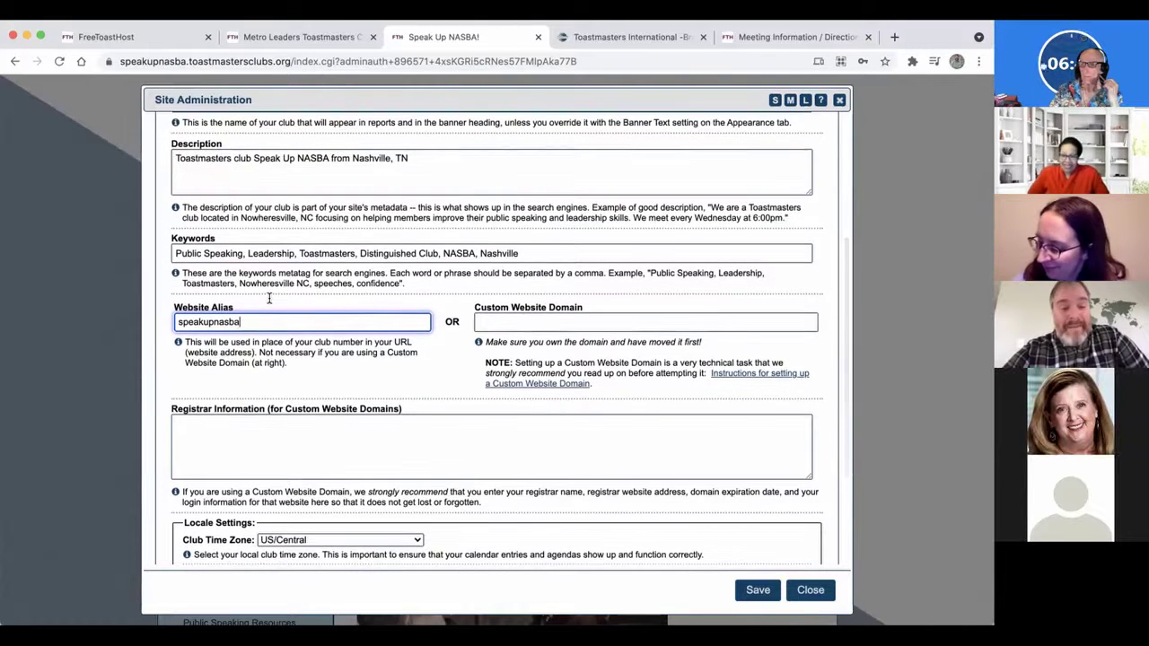
pyautogui.scroll(2, 270, 306)
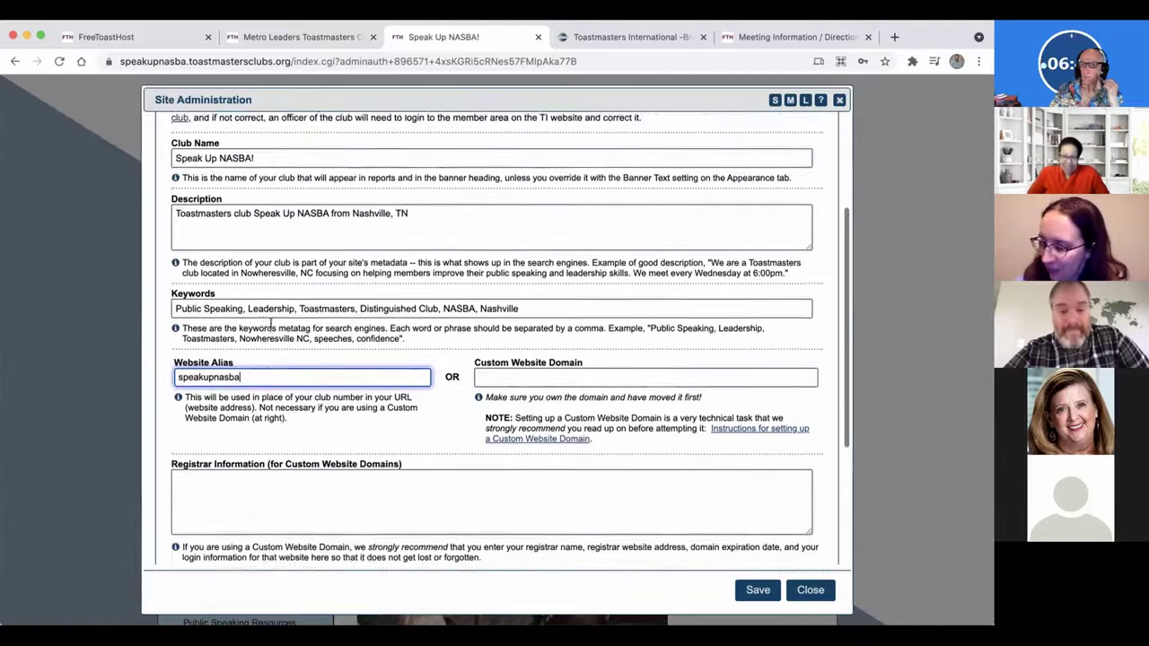
pyautogui.scroll(-2, 273, 336)
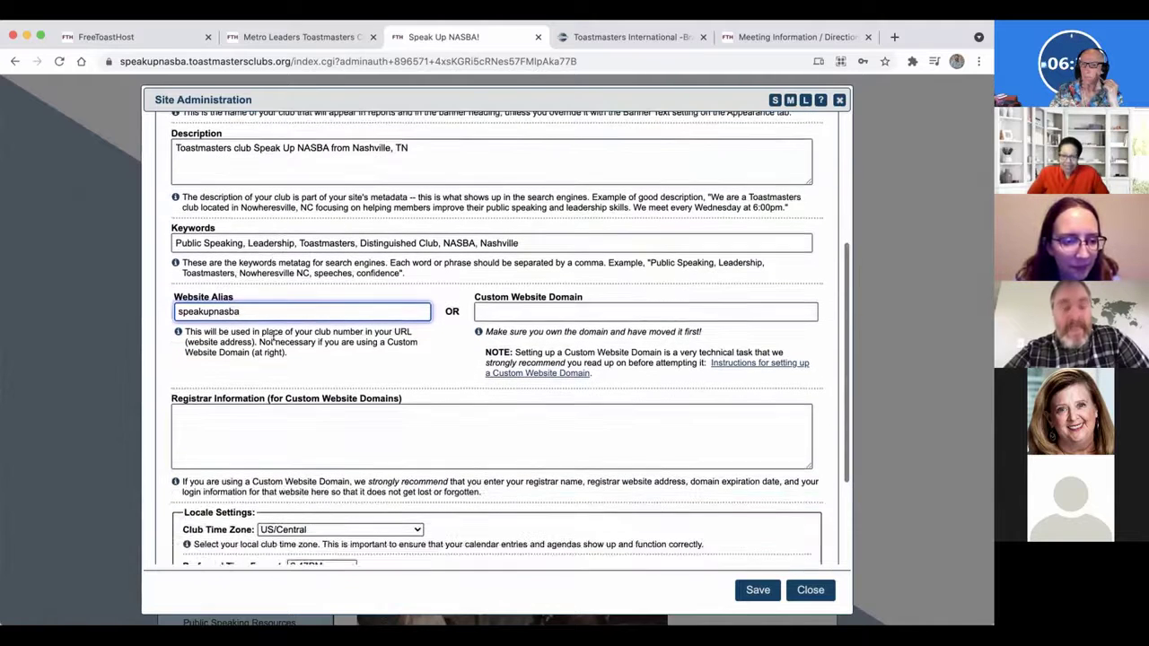
pyautogui.press('super+a')
pyautogui.click(274, 336)
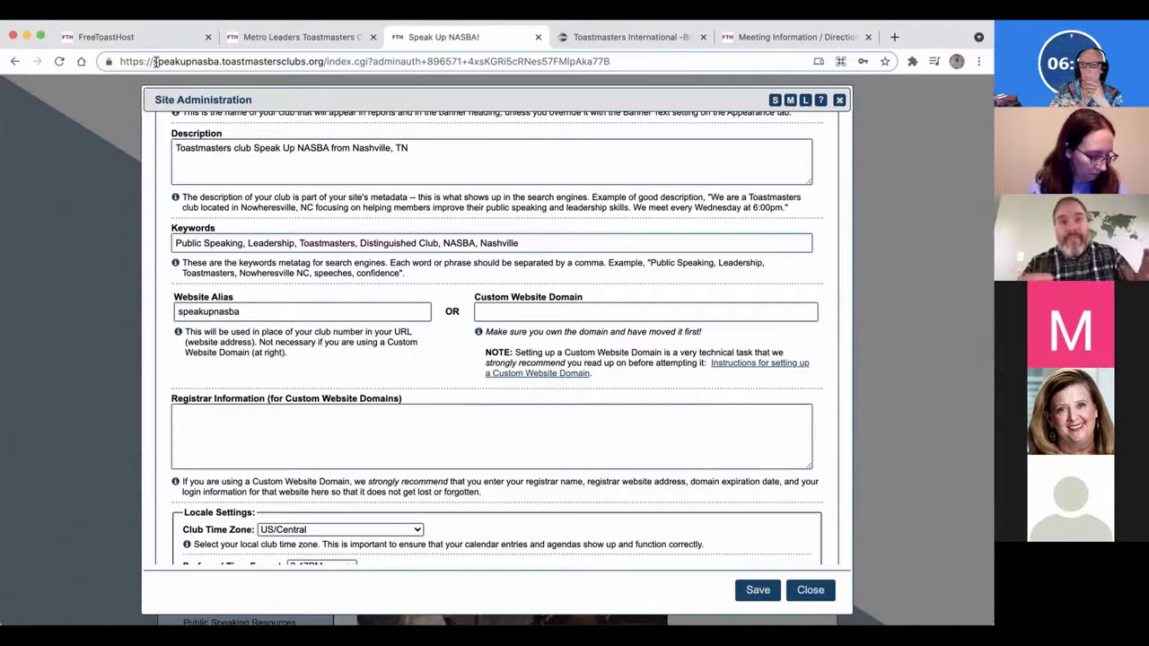
pyautogui.click(186, 314)
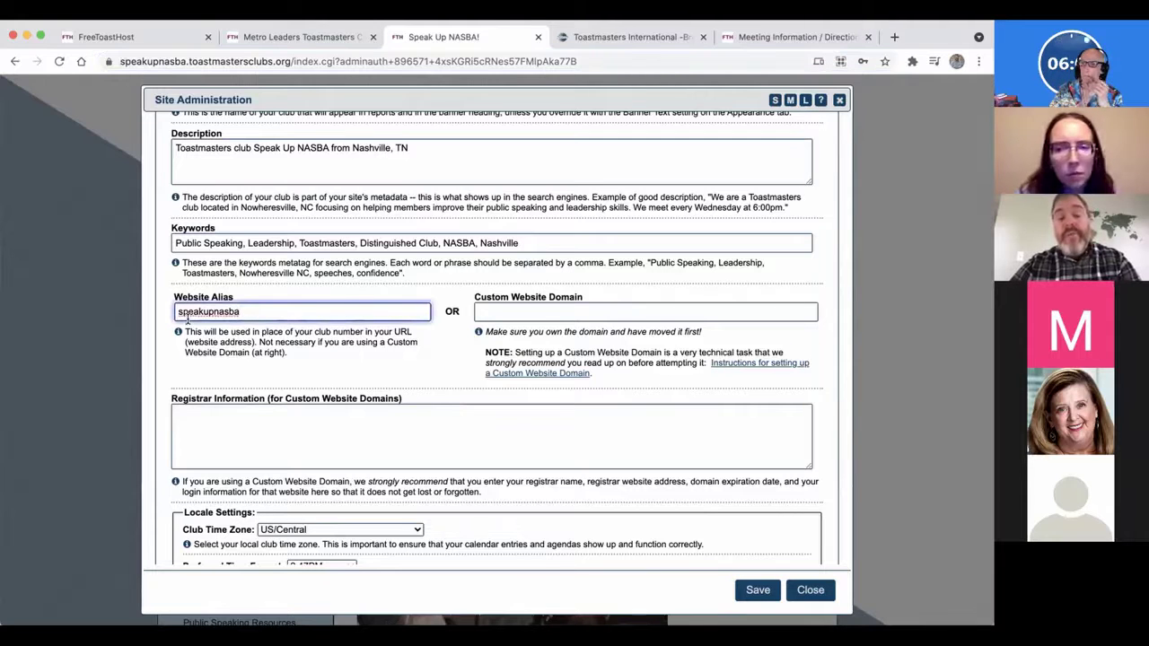
pyautogui.doubleClick(197, 311)
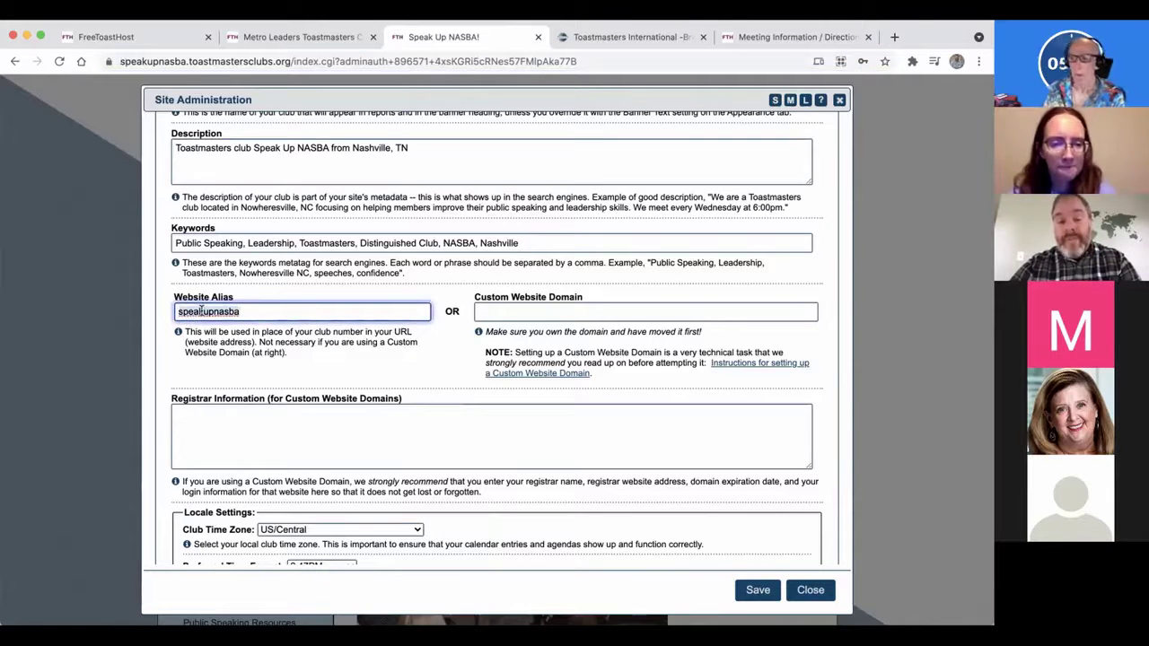
pyautogui.click(222, 333)
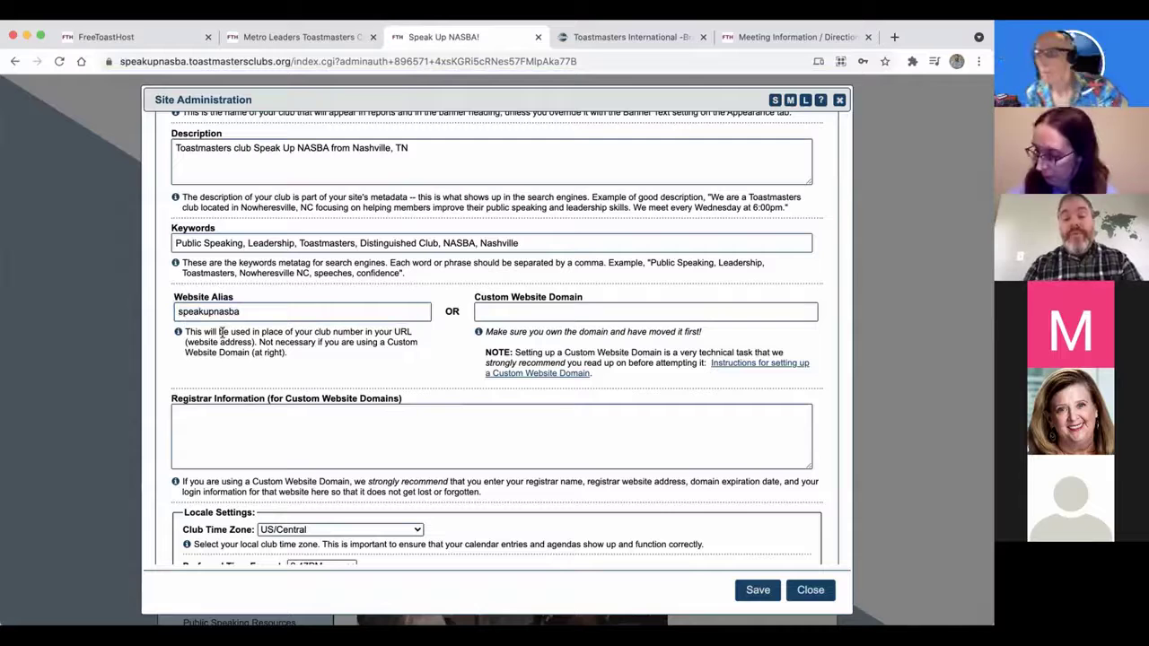
# Review the registrar information and the locale settings for time zone, time format and date formats.
pyautogui.scroll(-1, 428, 399)
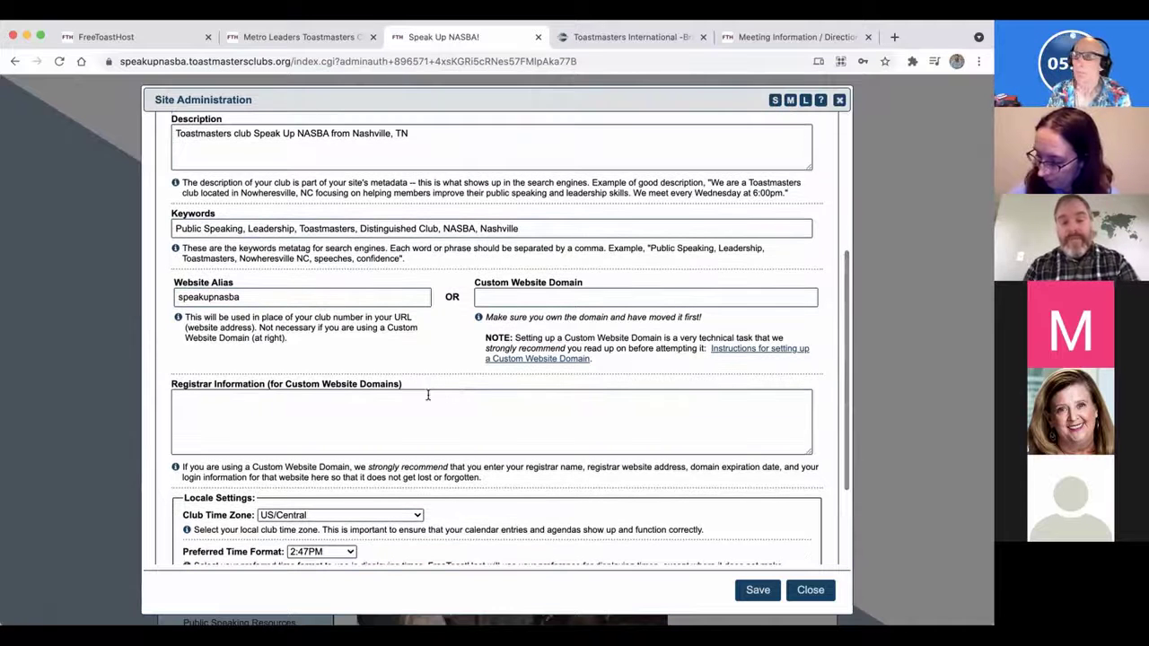
pyautogui.scroll(-5, 443, 334)
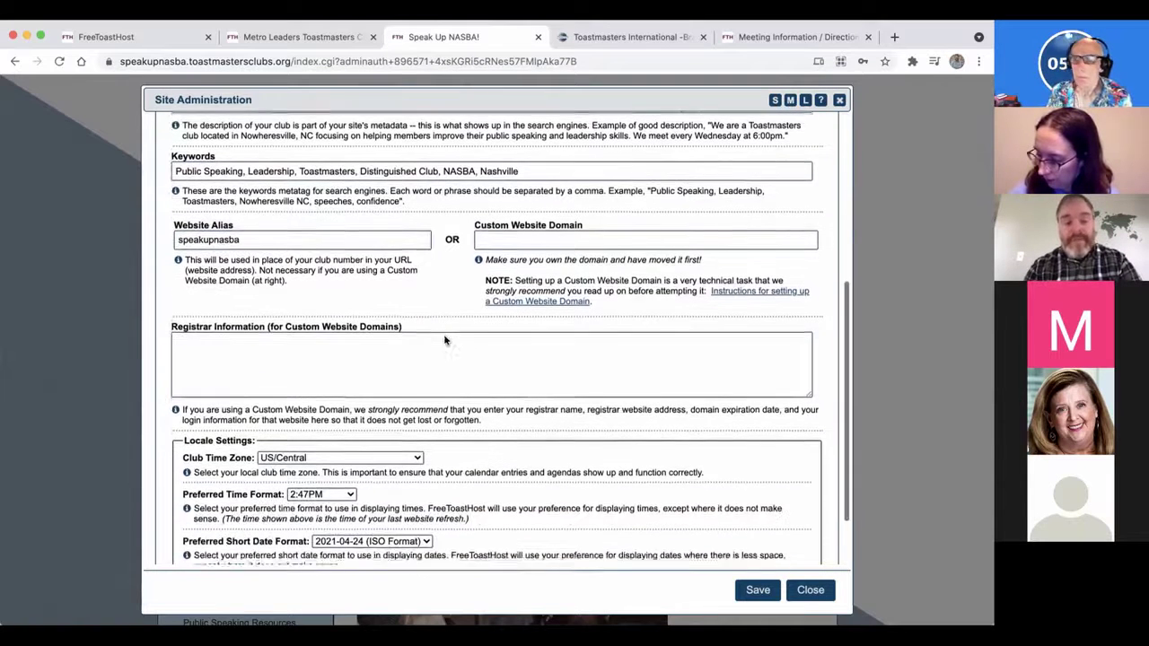
pyautogui.scroll(-4, 443, 336)
pyautogui.scroll(2, 443, 339)
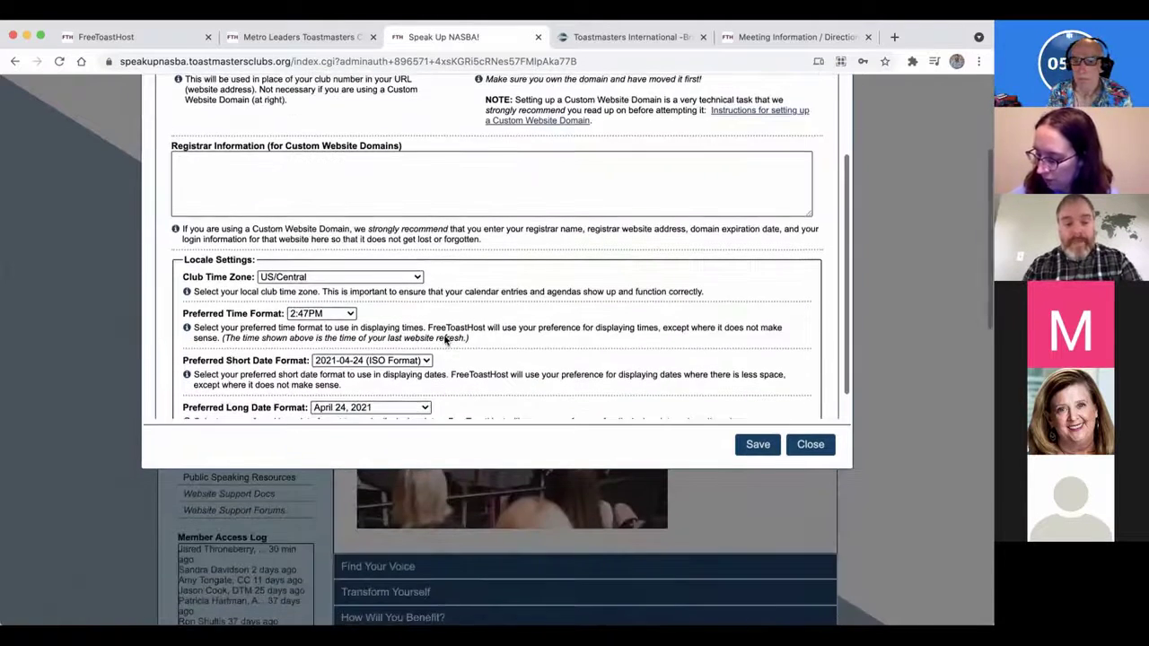
pyautogui.scroll(-2, 444, 341)
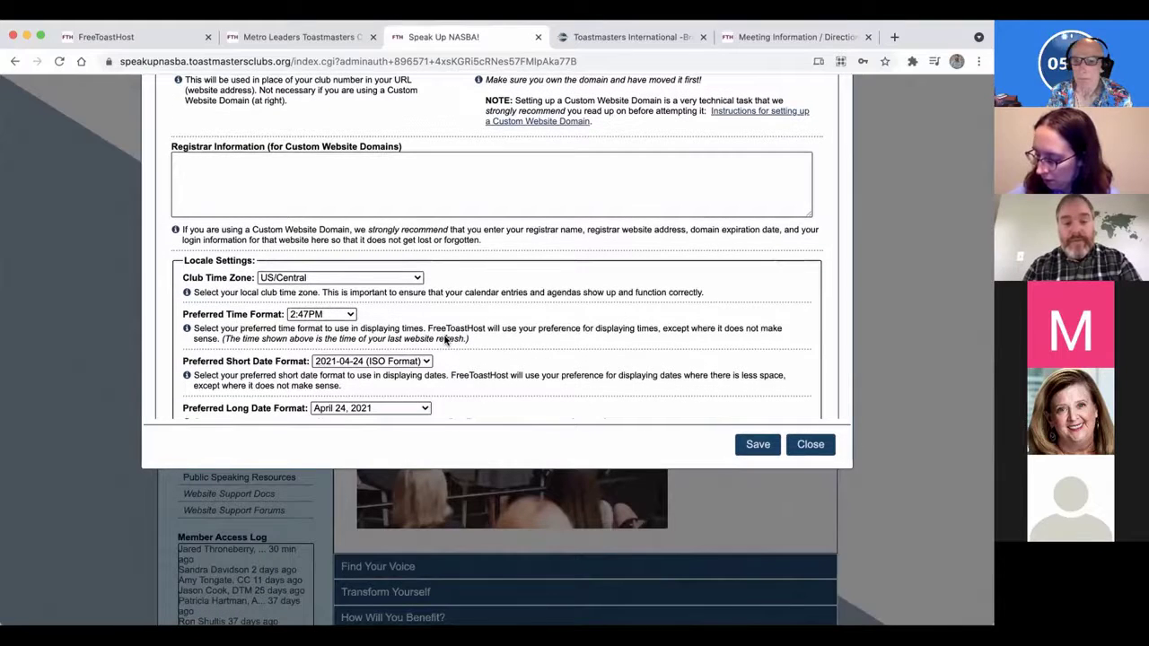
pyautogui.scroll(10, 445, 339)
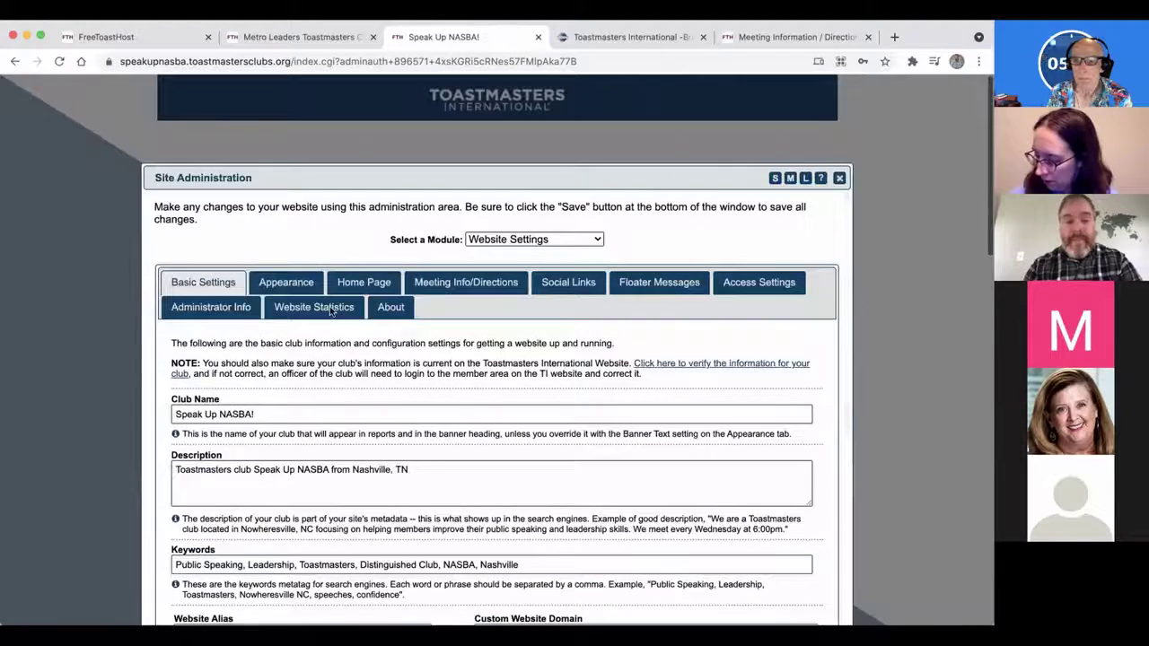
# Open the Appearance settings and examine the banner text and the menu text and background color options.
pyautogui.click(292, 283)
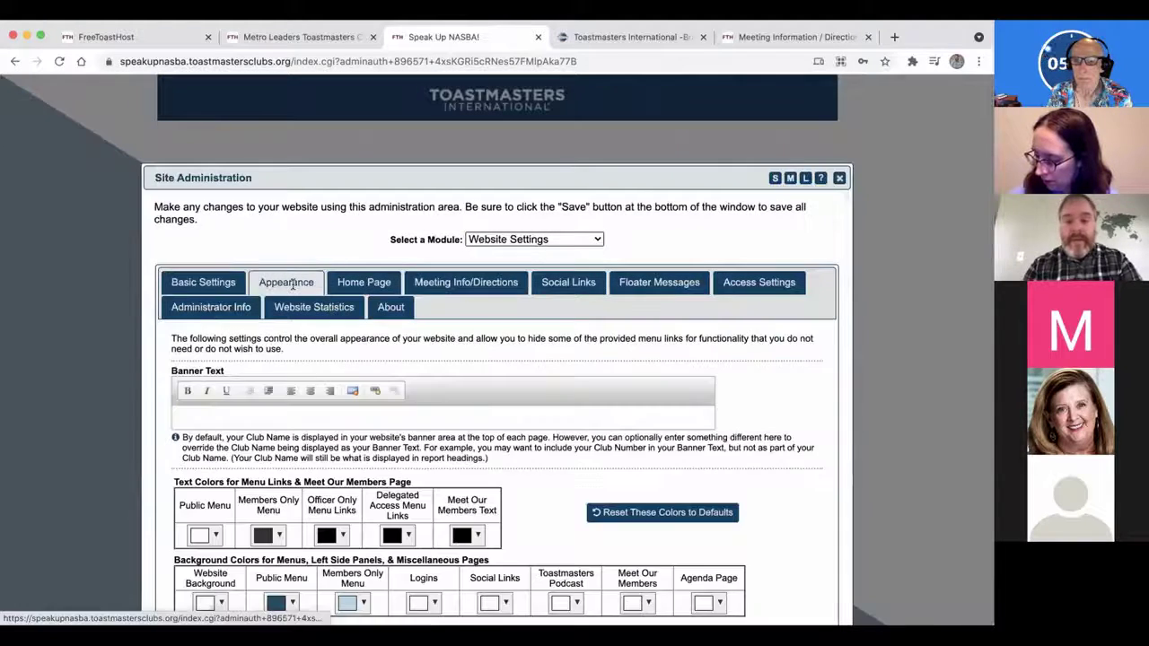
pyautogui.scroll(-2, 426, 395)
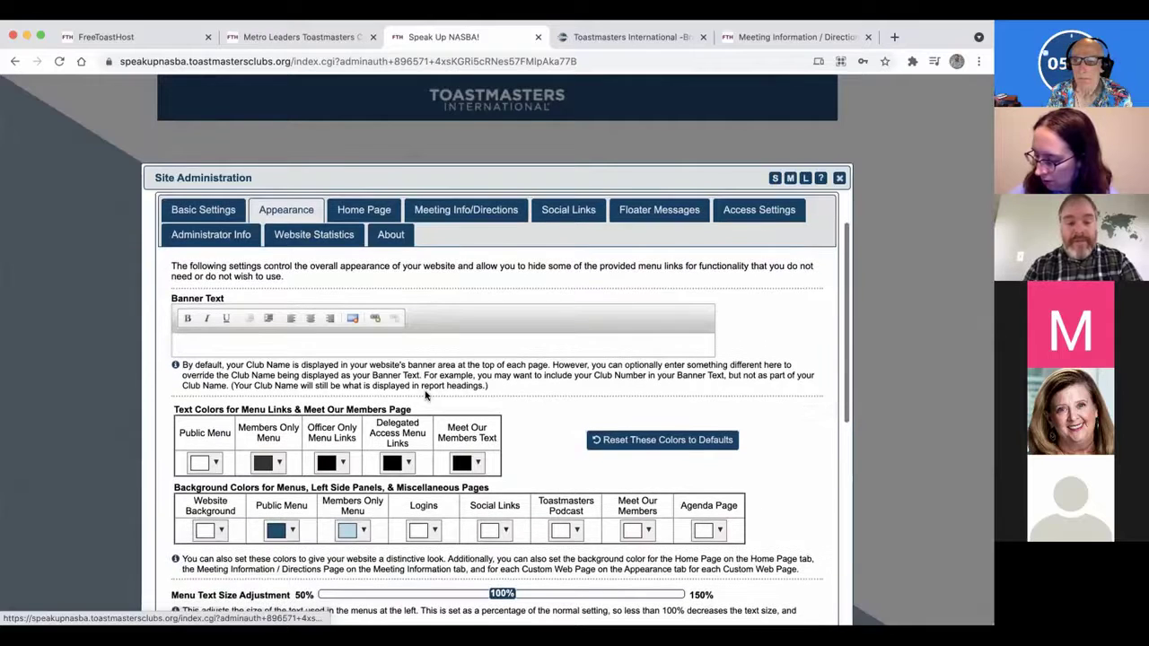
pyautogui.scroll(-3, 489, 395)
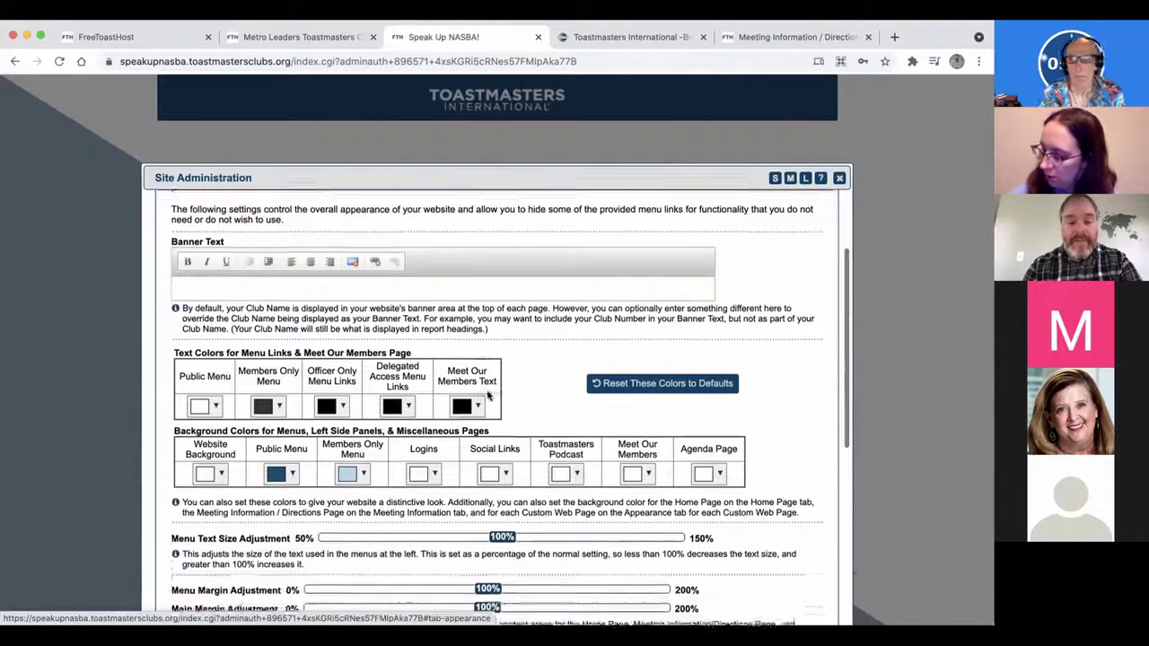
pyautogui.click(301, 37)
pyautogui.click(431, 36)
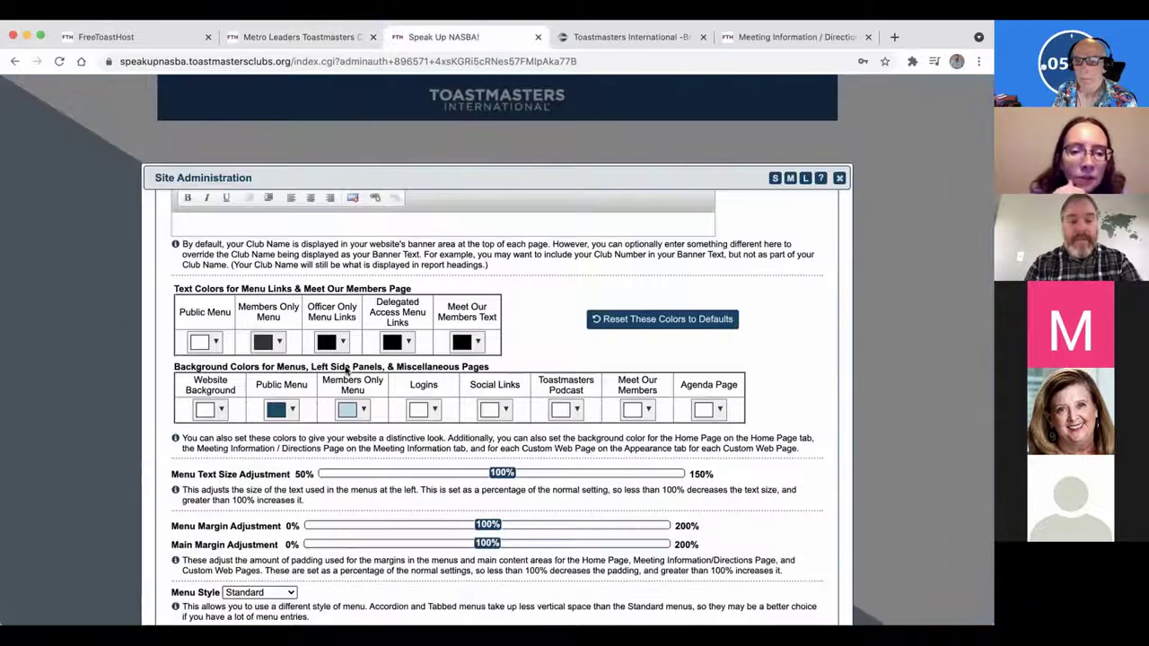
# Examine the color palette for the Public Menu text and check the menu colors on the Meeting Information / Directions page.
pyautogui.click(216, 344)
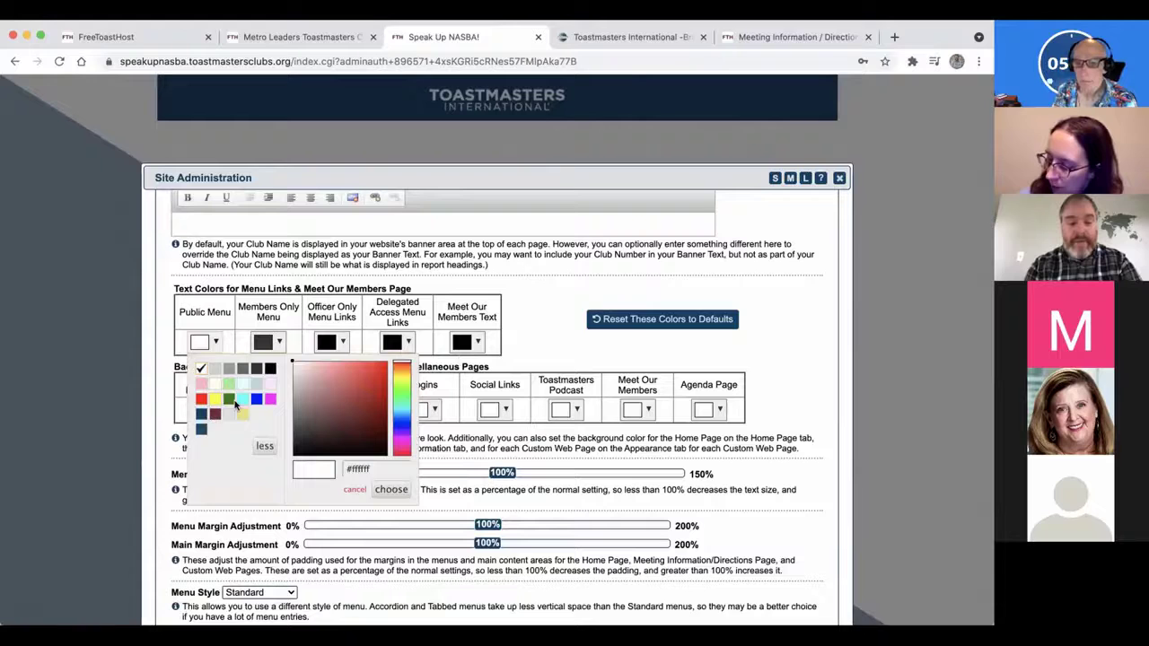
pyautogui.click(247, 299)
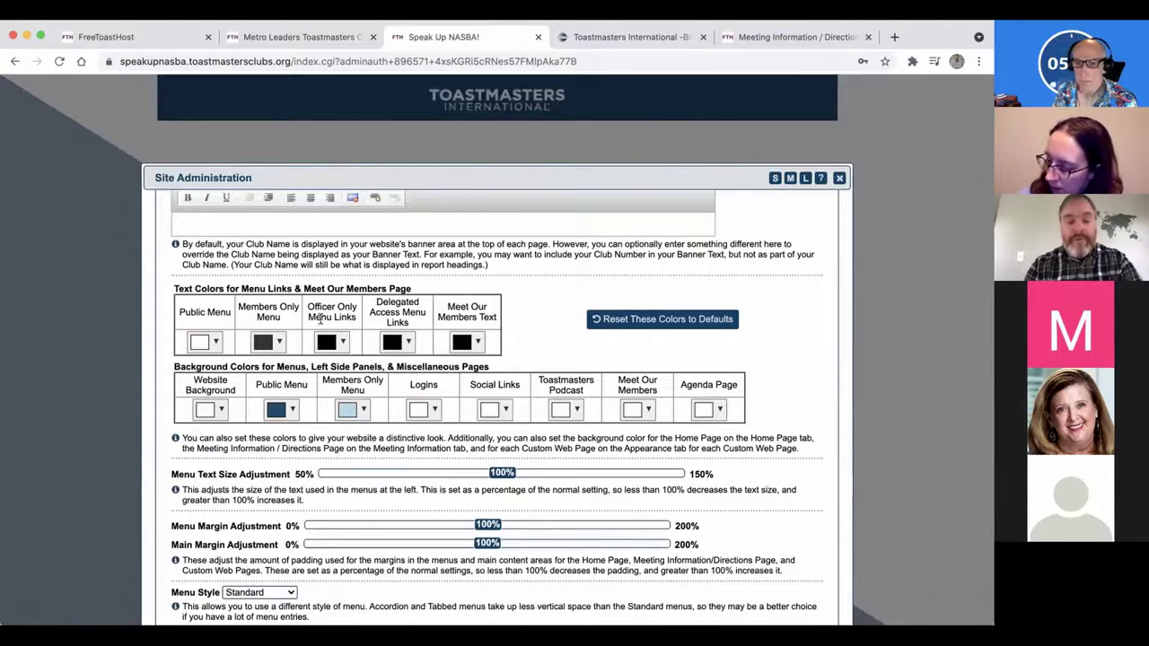
pyautogui.click(218, 340)
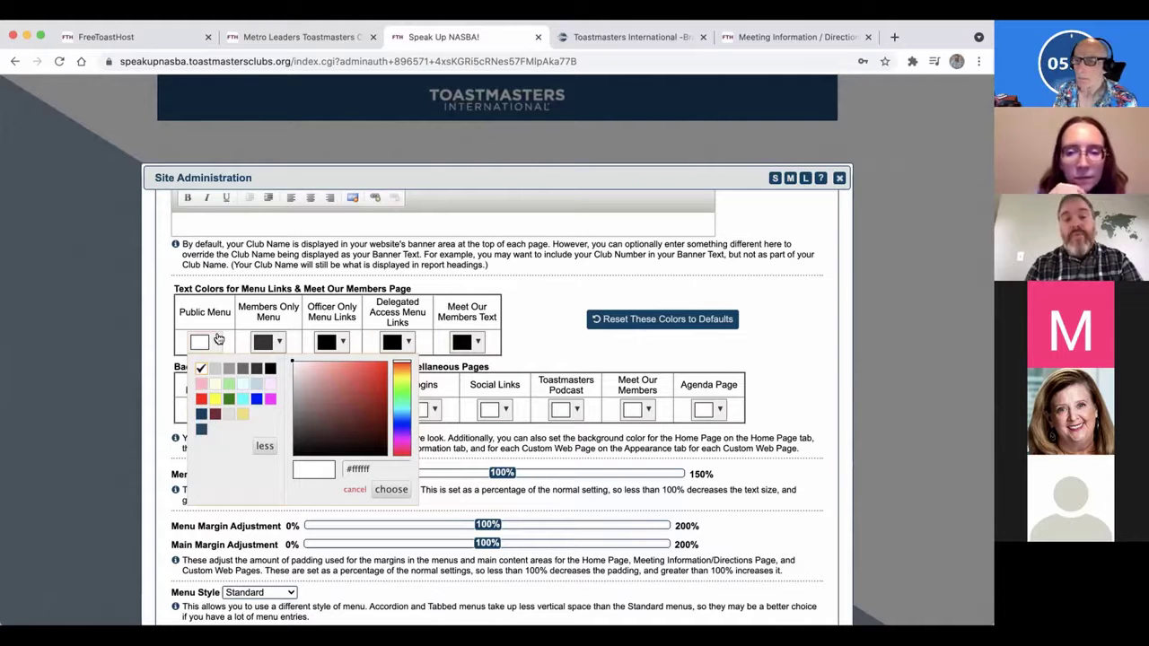
pyautogui.click(325, 280)
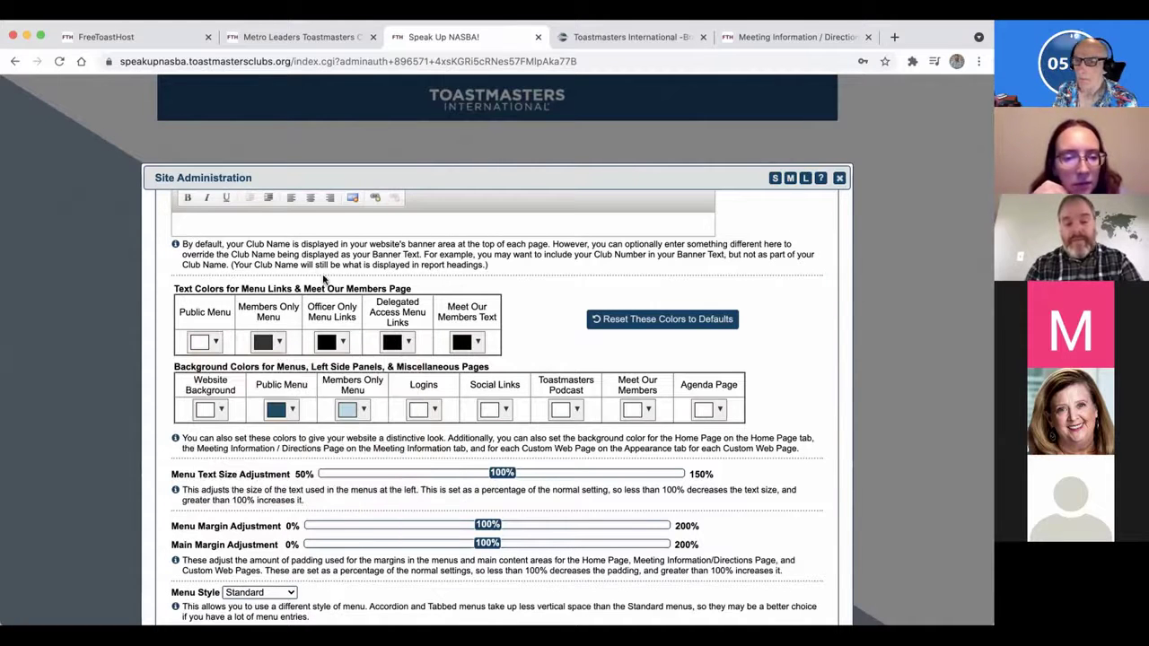
pyautogui.click(779, 36)
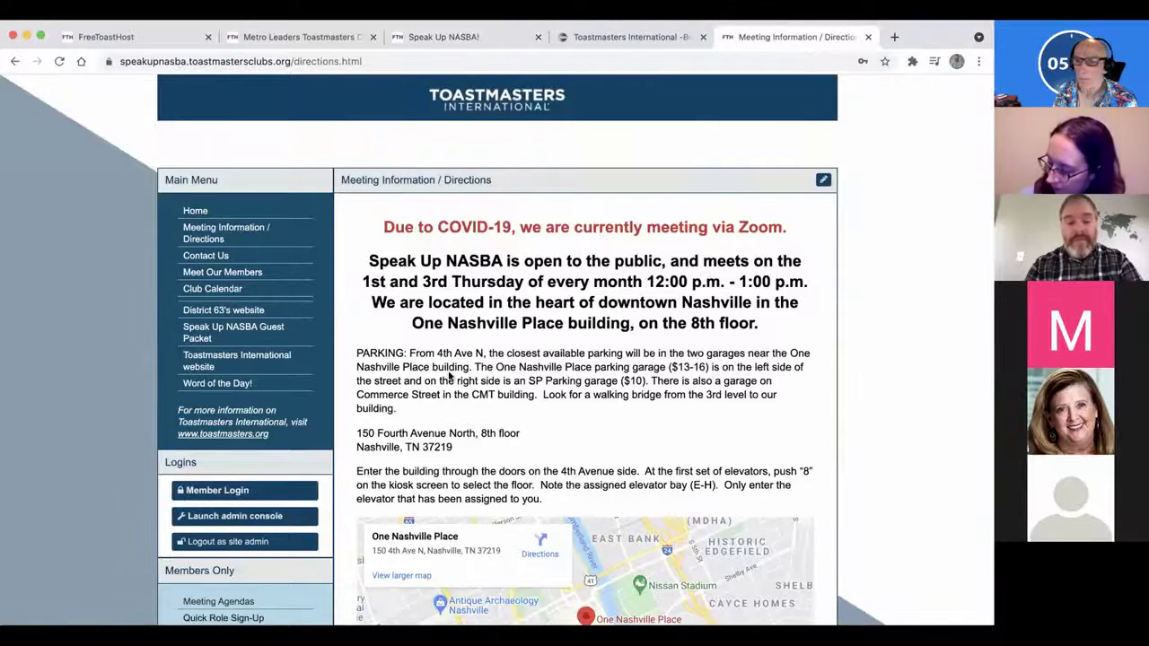
# Switch to the Toastmasters International site, open the Brand Portal from its resources and look over the available branding topics.
pyautogui.click(598, 37)
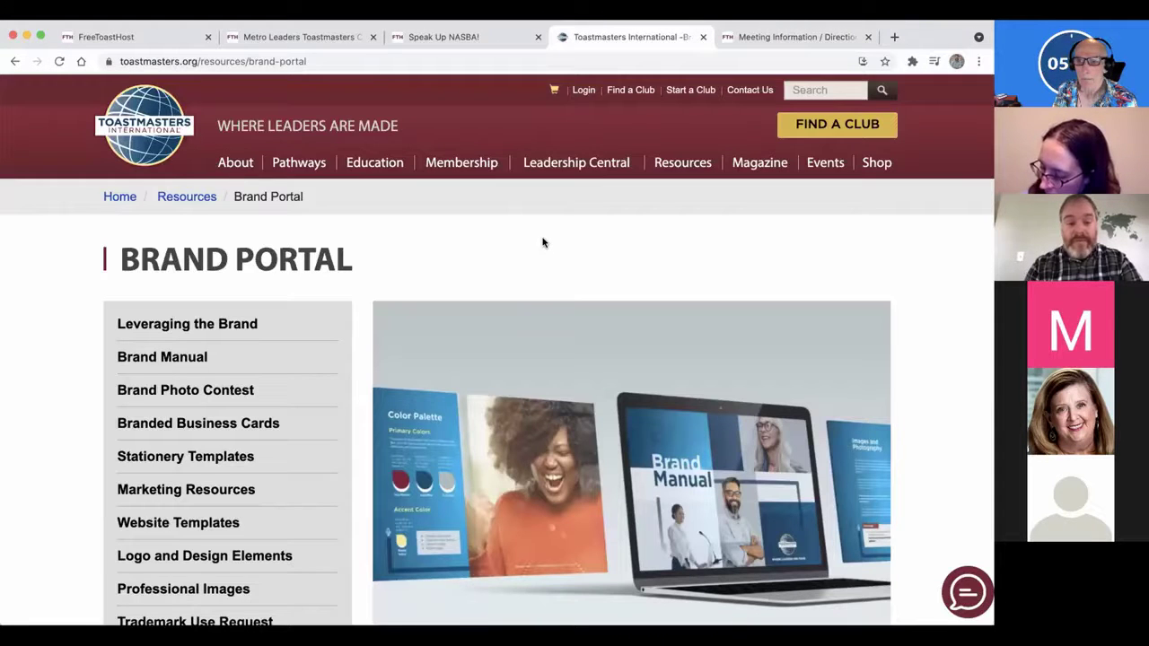
pyautogui.moveTo(685, 169)
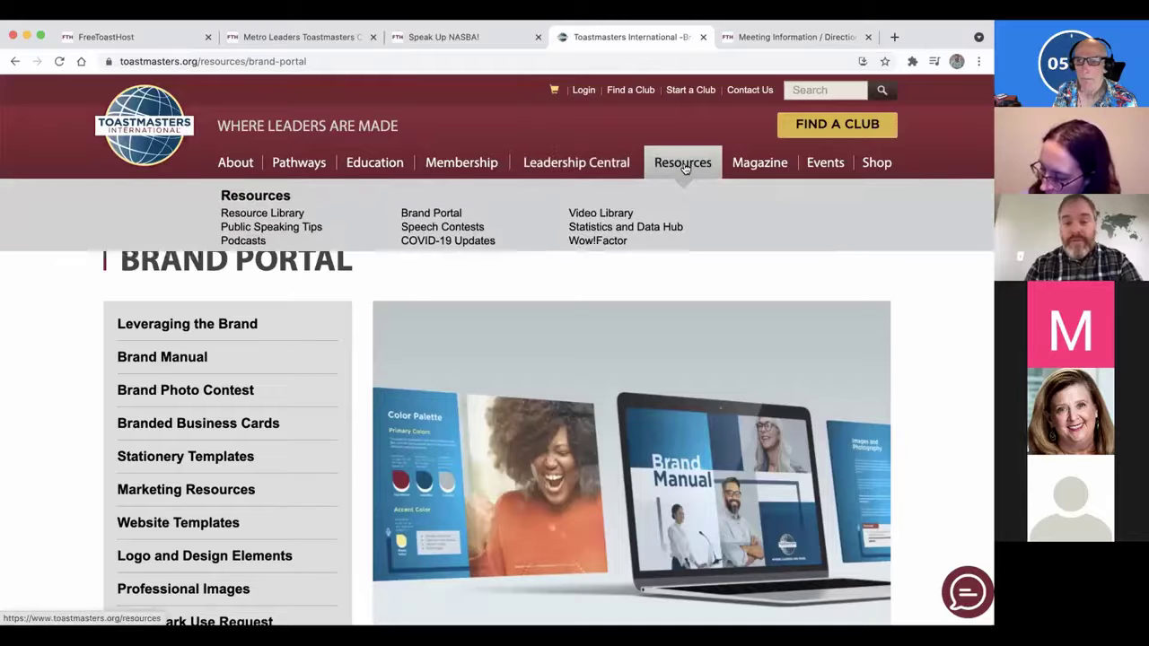
pyautogui.click(428, 218)
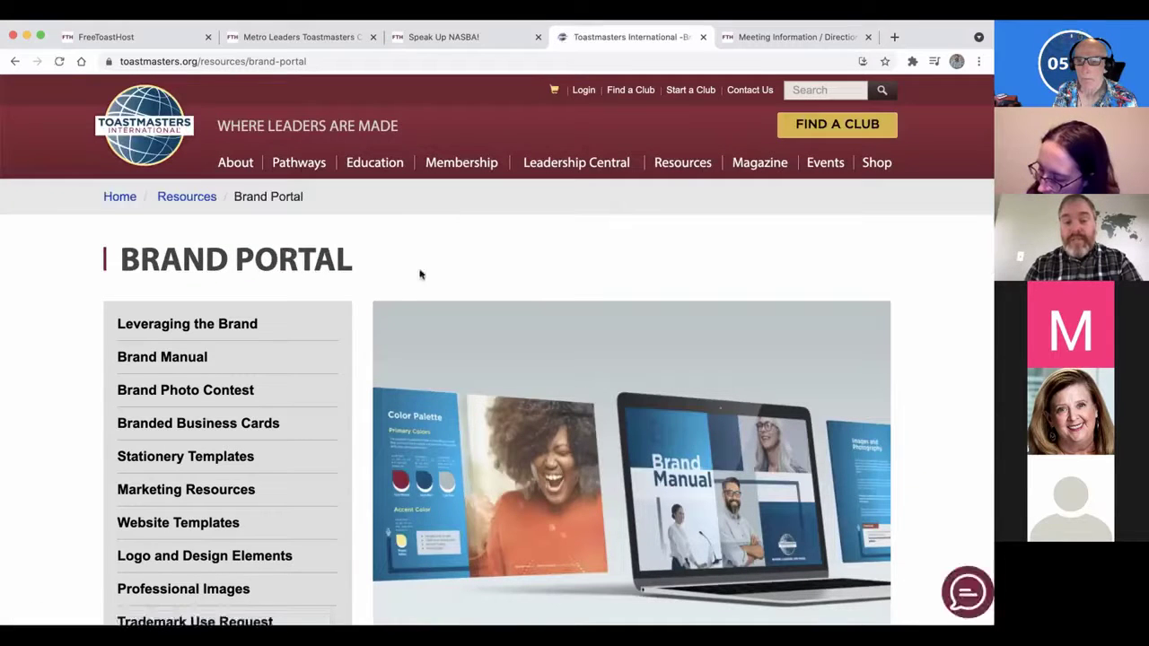
pyautogui.scroll(-2, 357, 392)
pyautogui.scroll(2, 358, 392)
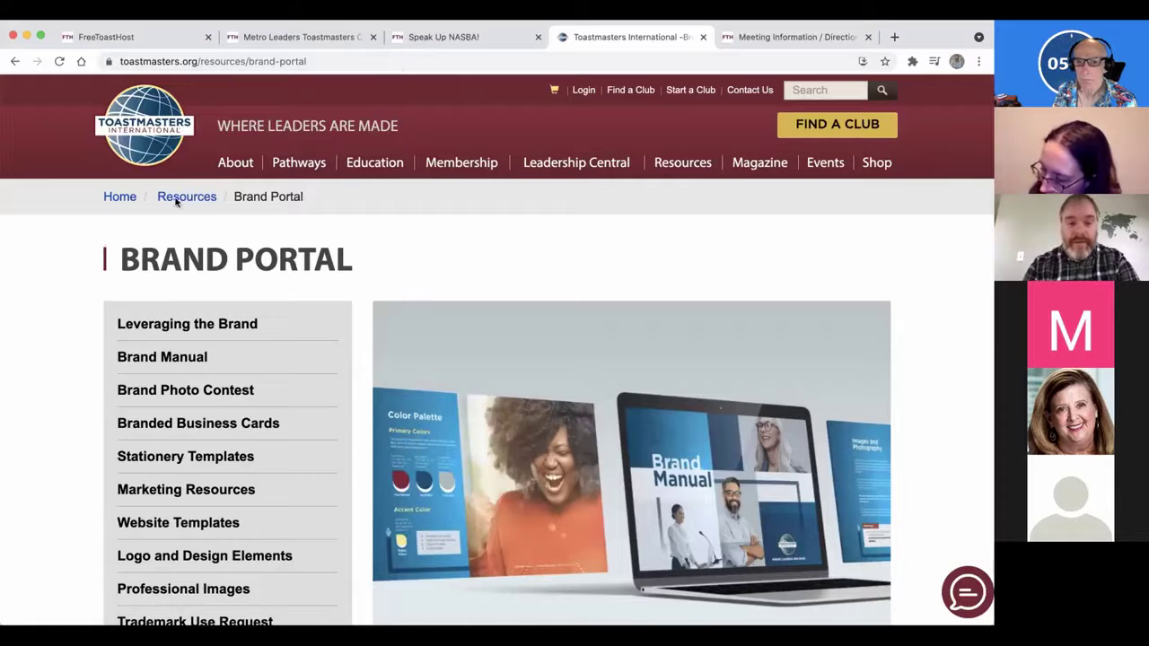
# Return to the club's Appearance settings, try maroon and yellow as the Public Menu text color, and restore it to white.
pyautogui.click(117, 35)
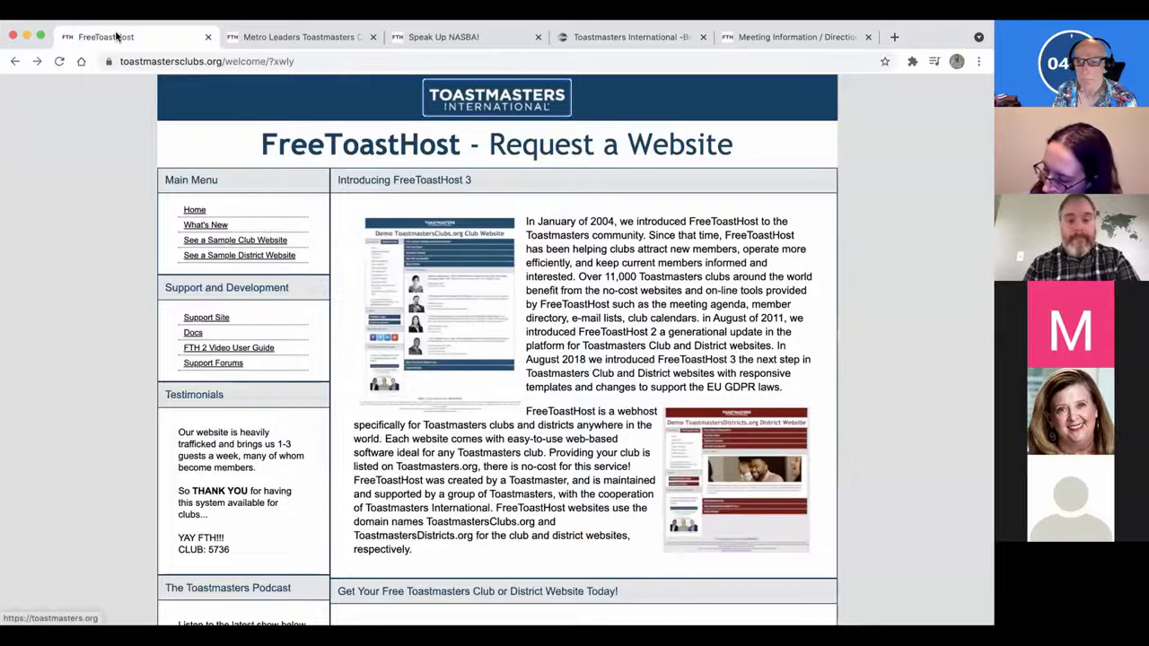
pyautogui.hotkey('ctrl', 'Tab')
pyautogui.hotkey('ctrl', 'Tab')
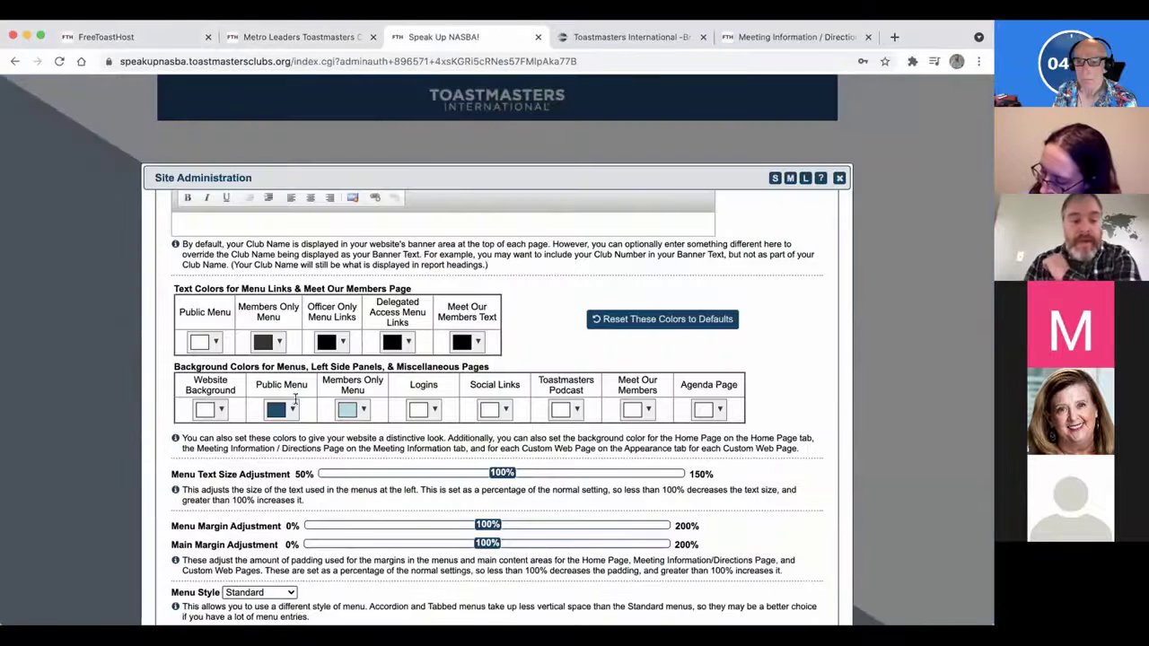
pyautogui.click(214, 343)
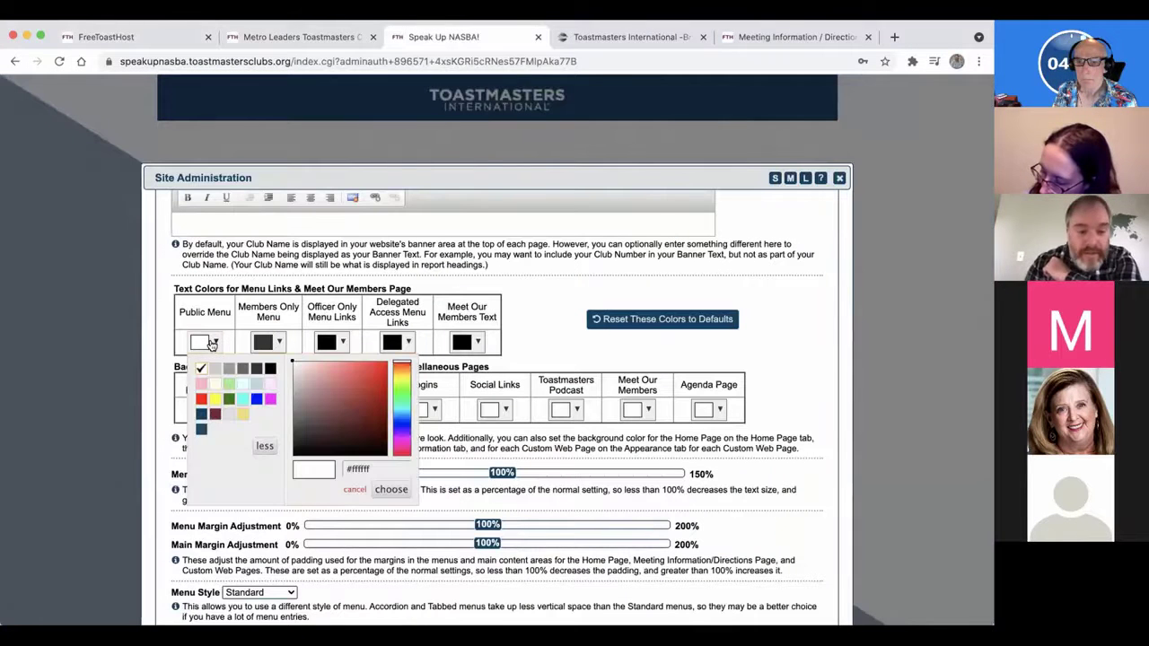
pyautogui.click(216, 415)
pyautogui.click(510, 212)
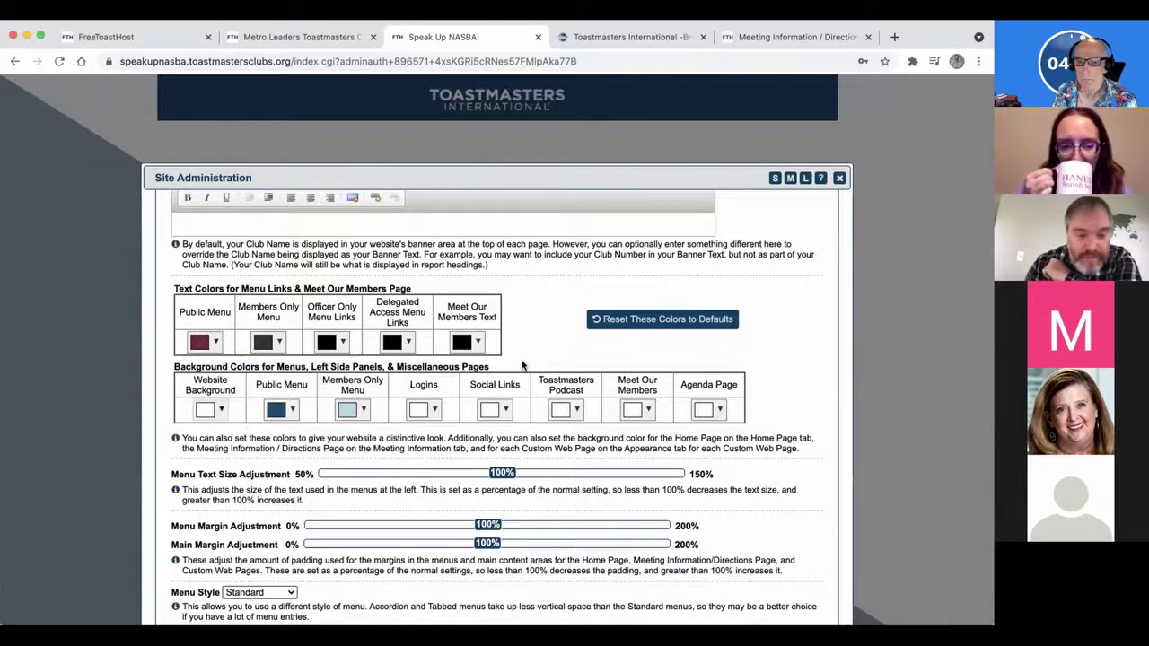
pyautogui.click(206, 342)
pyautogui.click(237, 376)
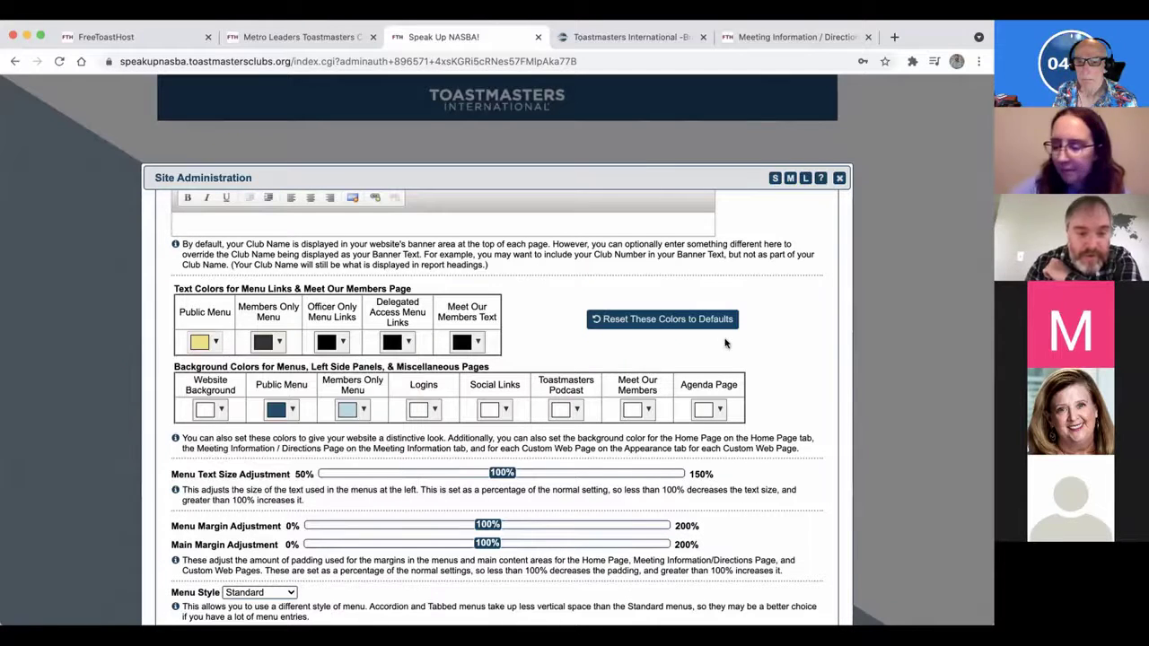
pyautogui.click(725, 341)
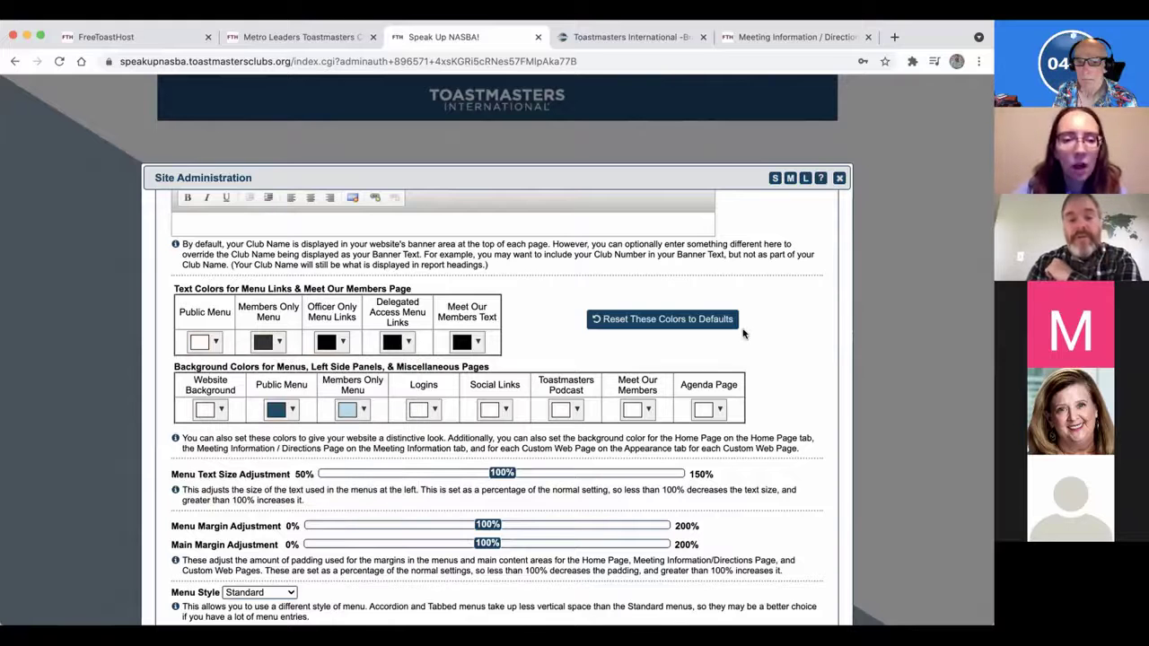
# Review the menu text size, margin and style settings and the Website Background "Wallpaper" options.
pyautogui.scroll(-5, 743, 334)
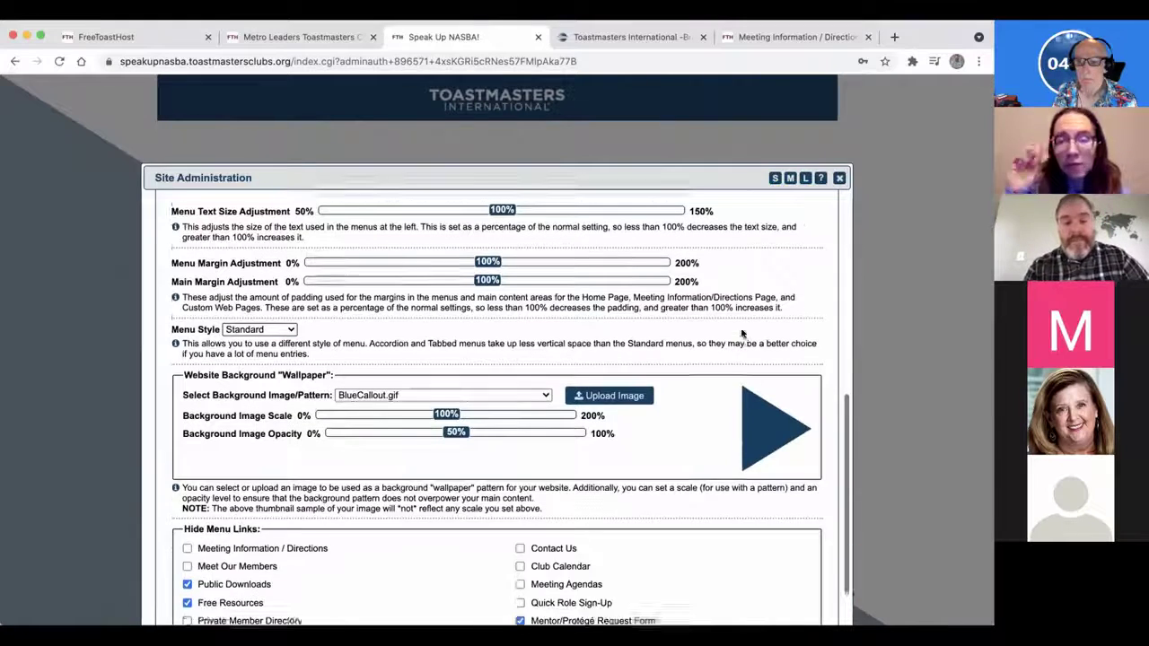
pyautogui.scroll(-3, 720, 340)
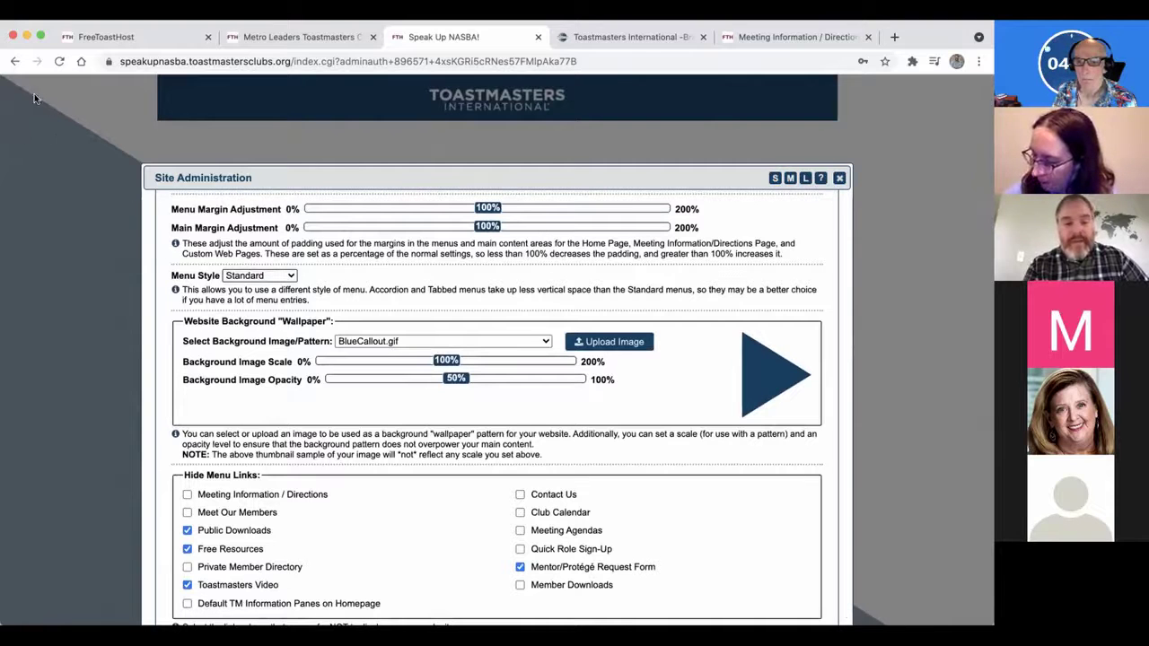
pyautogui.scroll(-3, 480, 456)
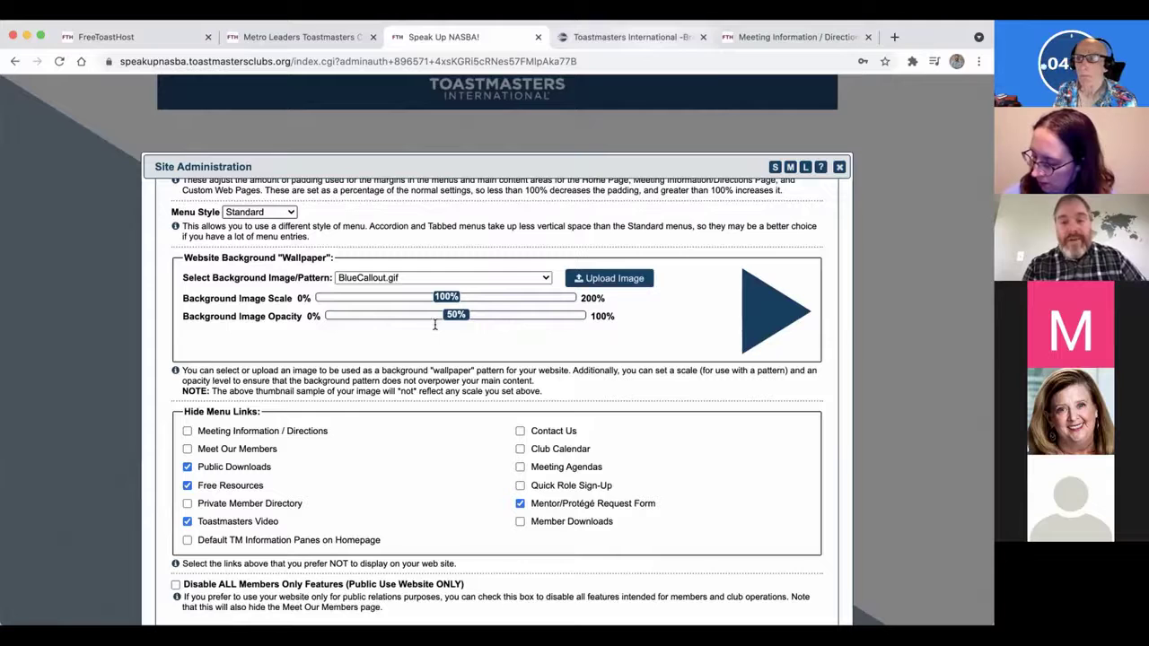
# Check the menu on the club's public page, and examine the Hide Menu Links and Disable ALL Members Only Features options.
pyautogui.hotkey('ctrl', '9')
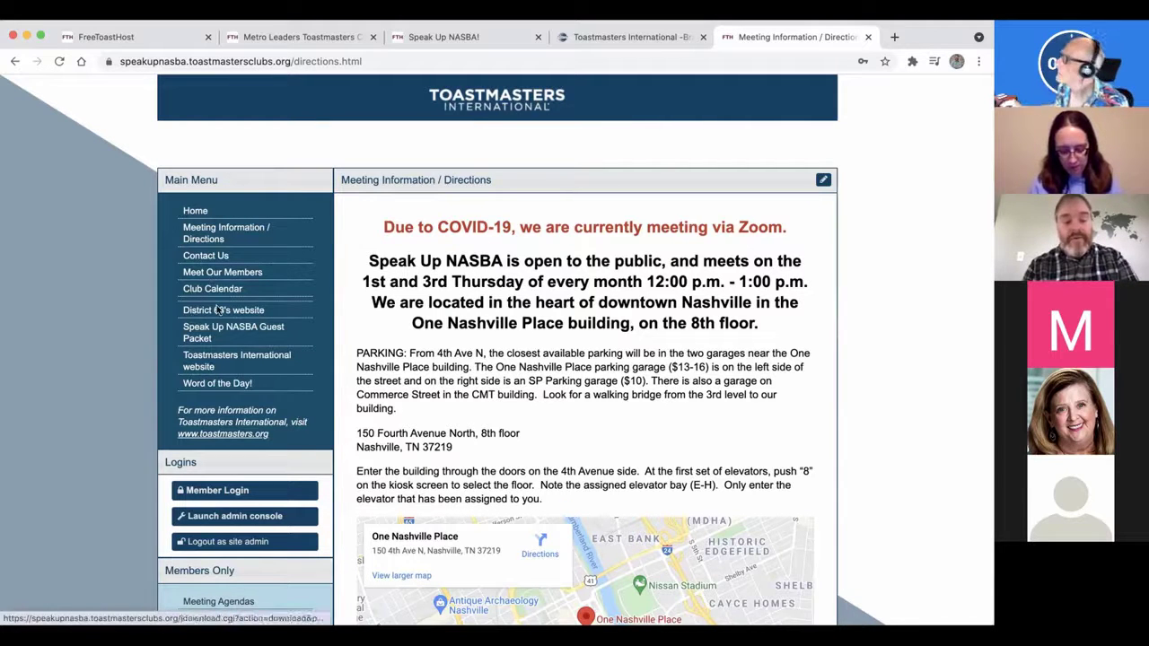
pyautogui.press('super+1')
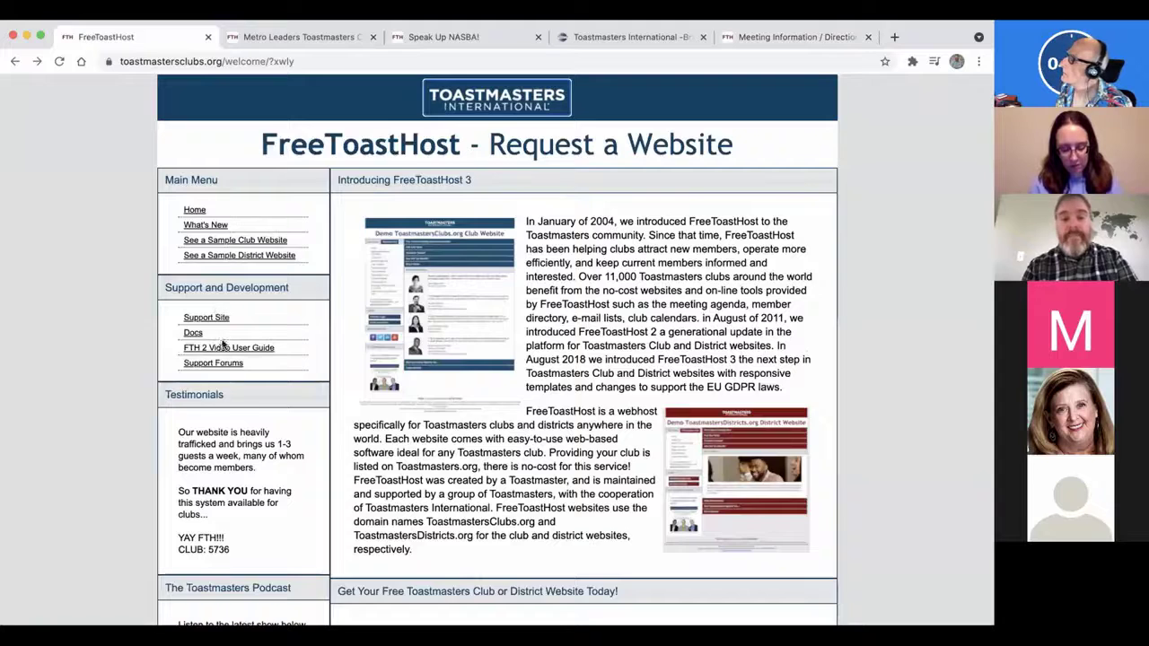
pyautogui.press('super+3')
pyautogui.scroll(-2, 265, 453)
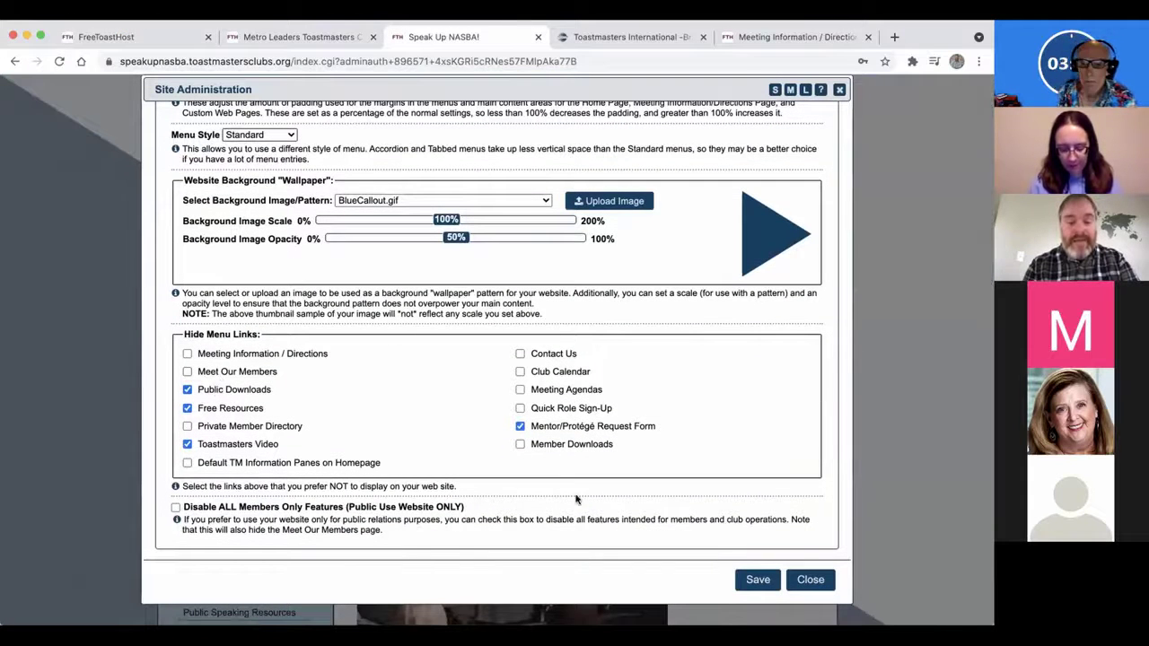
pyautogui.scroll(-3, 528, 445)
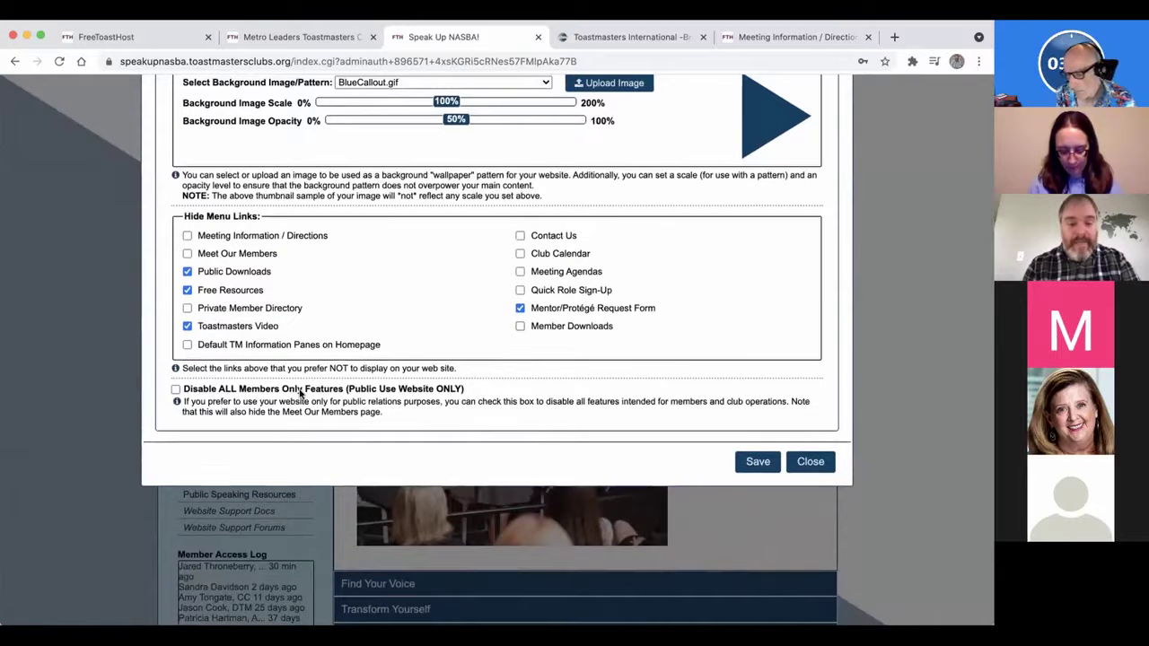
pyautogui.scroll(1, 304, 393)
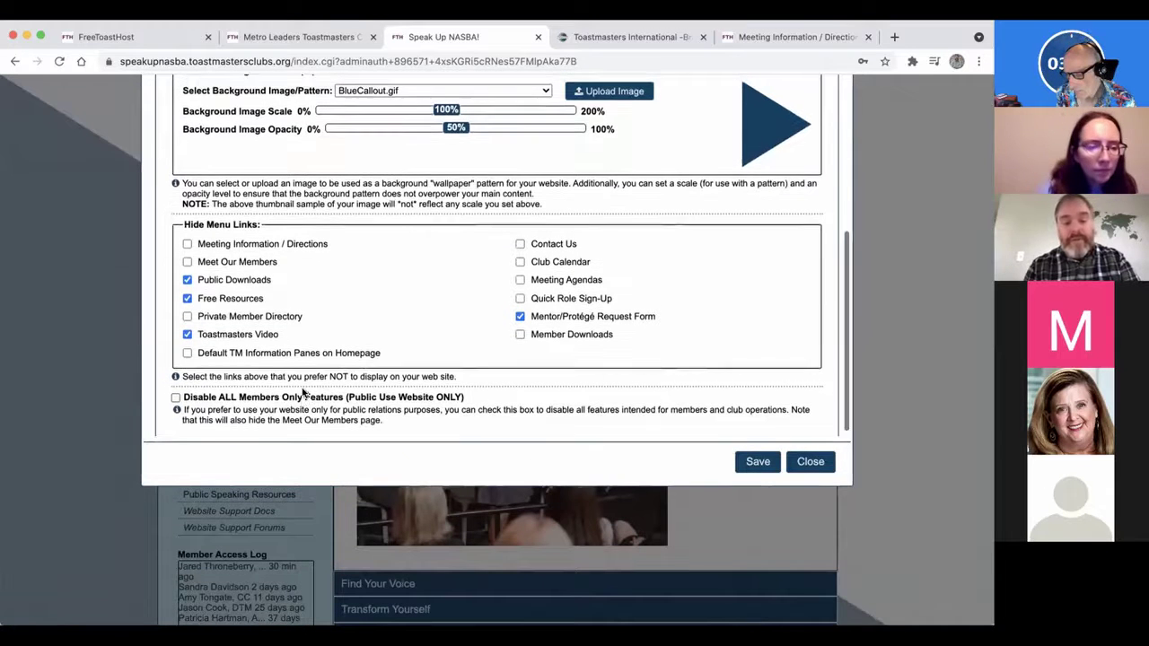
pyautogui.scroll(-1, 373, 360)
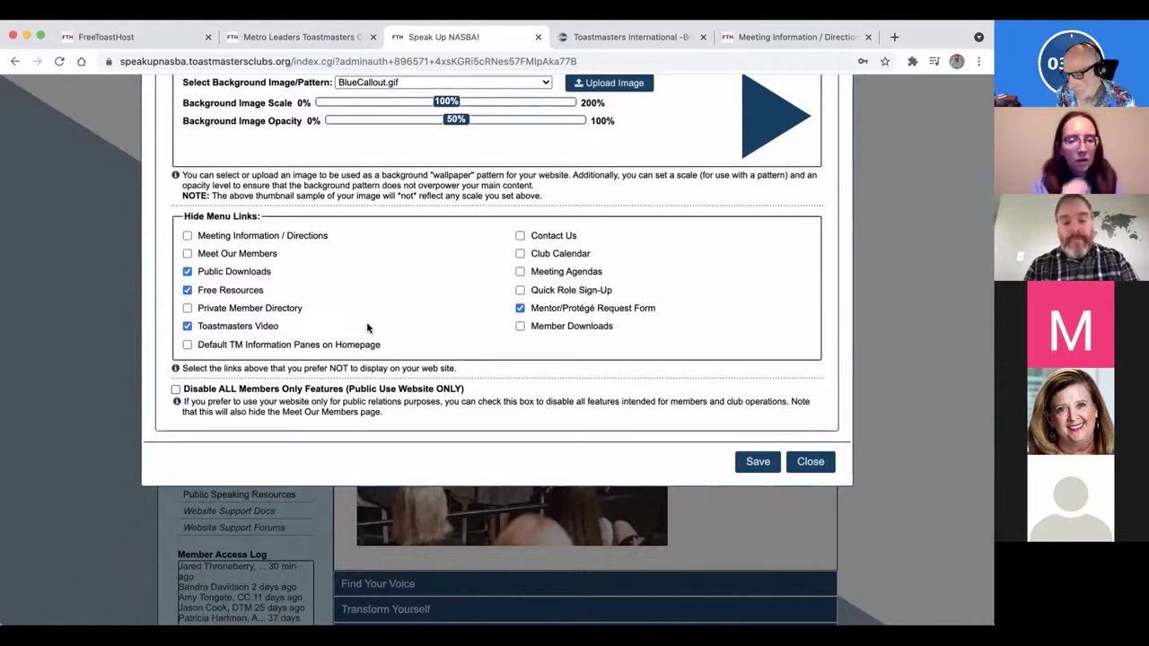
pyautogui.scroll(-1, 367, 325)
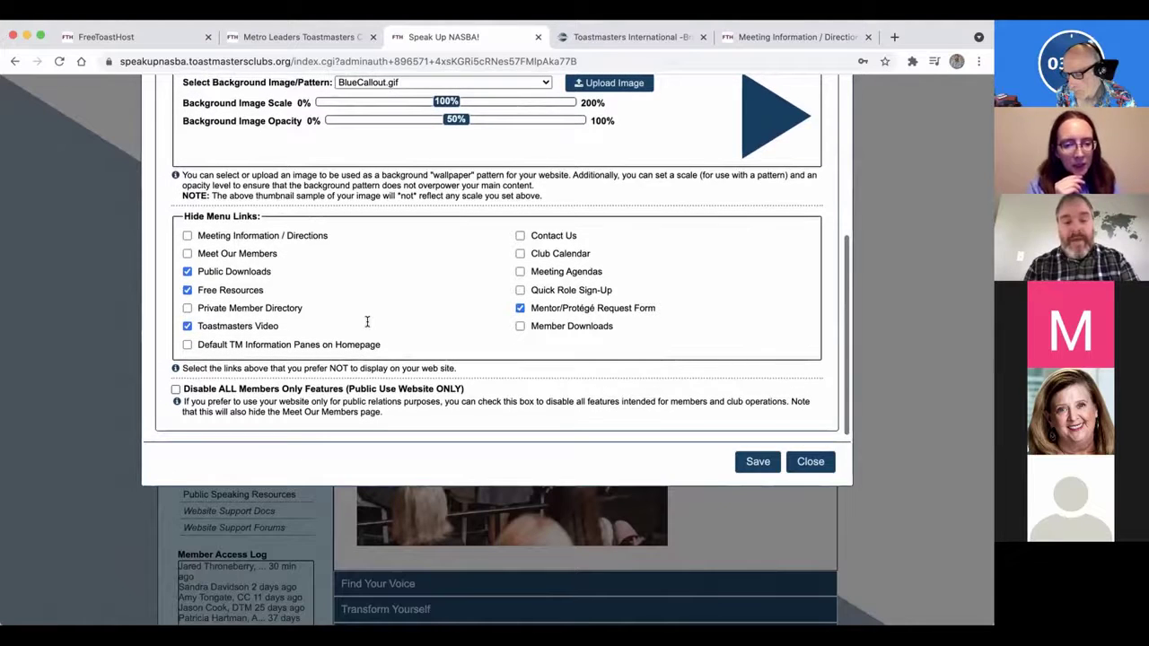
# Open the Home Page settings and look over the Home Page Content editor with its logo banner and welcome text.
pyautogui.scroll(5, 367, 322)
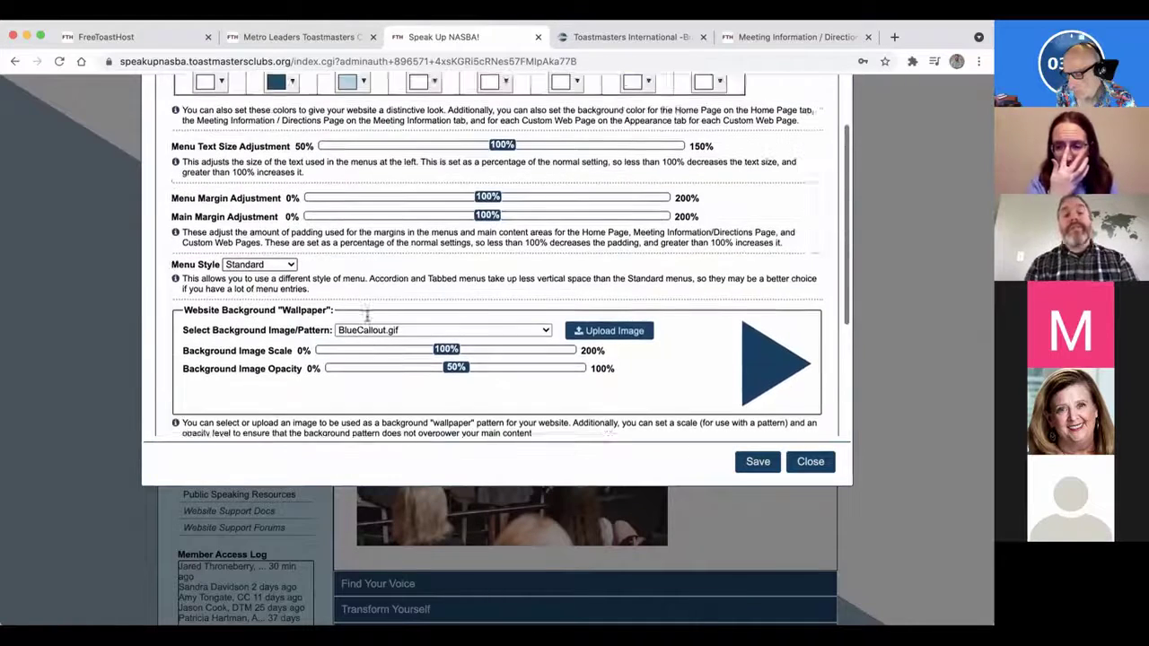
pyautogui.scroll(6, 367, 316)
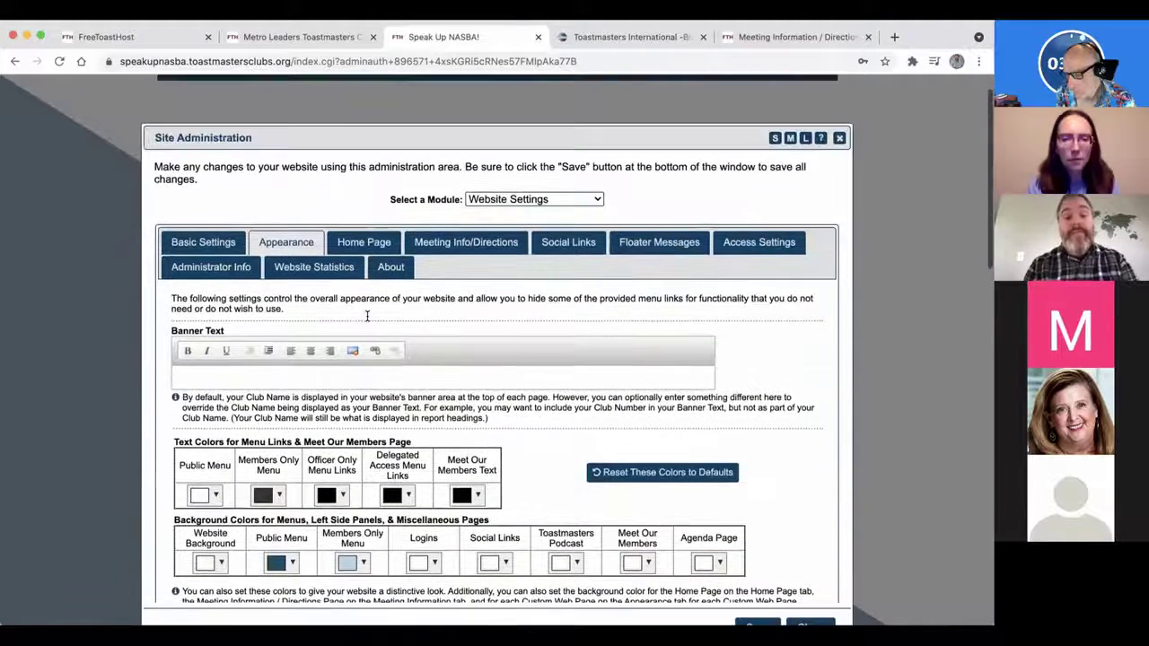
pyautogui.scroll(1, 367, 316)
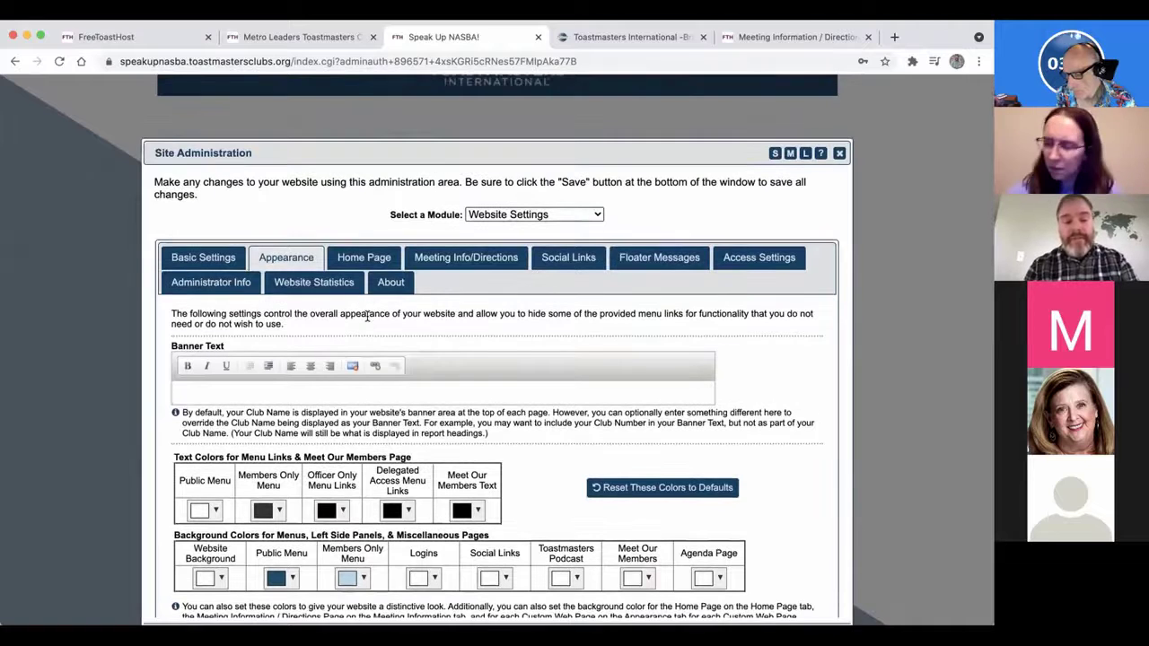
pyautogui.click(366, 260)
pyautogui.scroll(-5, 437, 348)
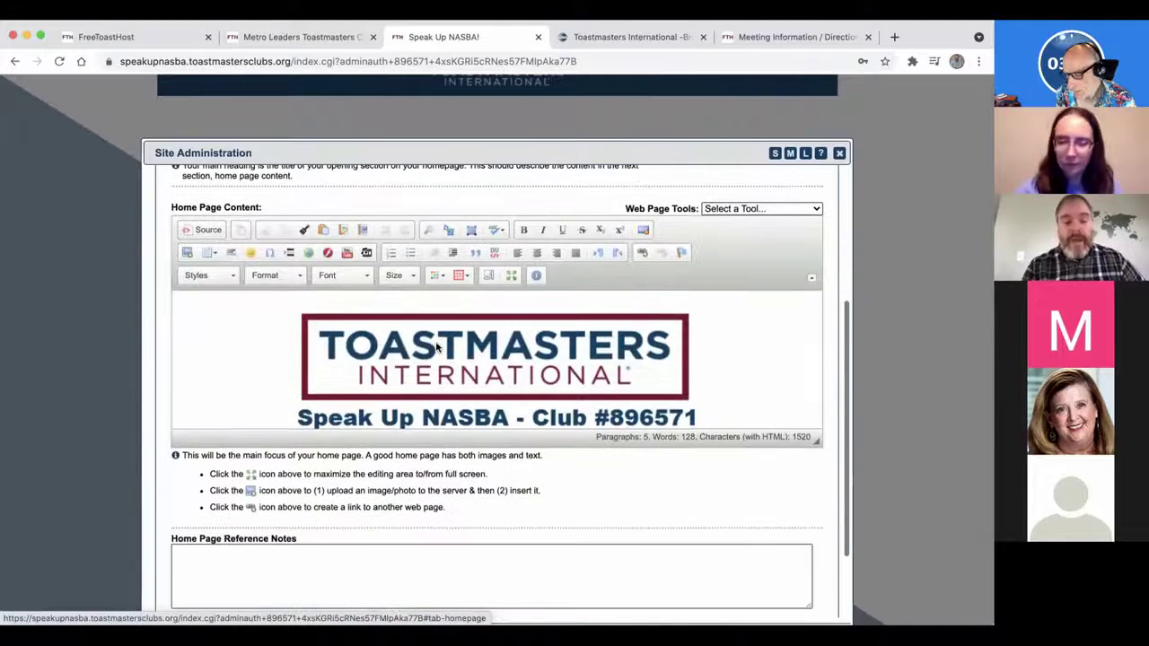
pyautogui.scroll(-5, 437, 348)
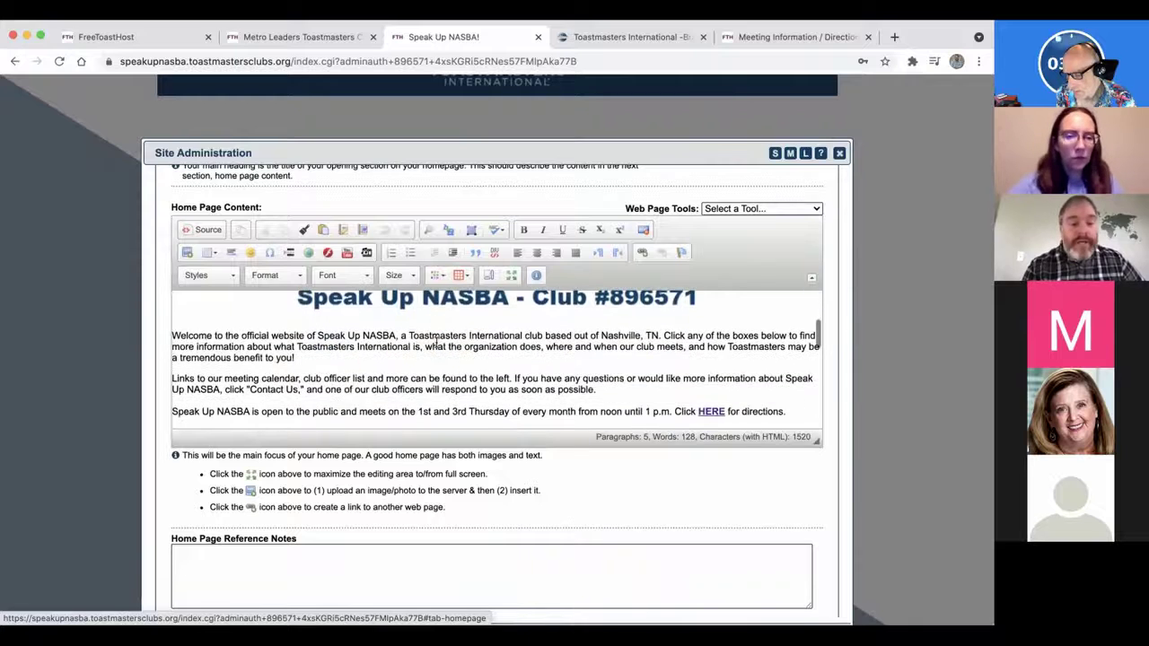
pyautogui.scroll(5, 437, 348)
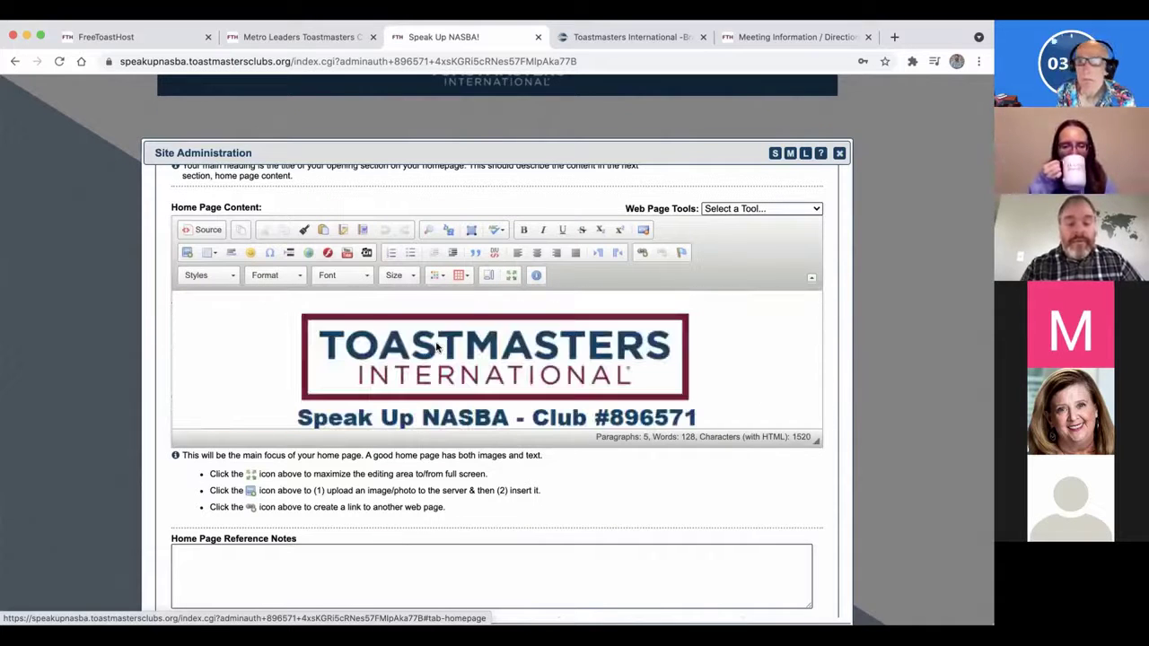
pyautogui.scroll(-1, 437, 348)
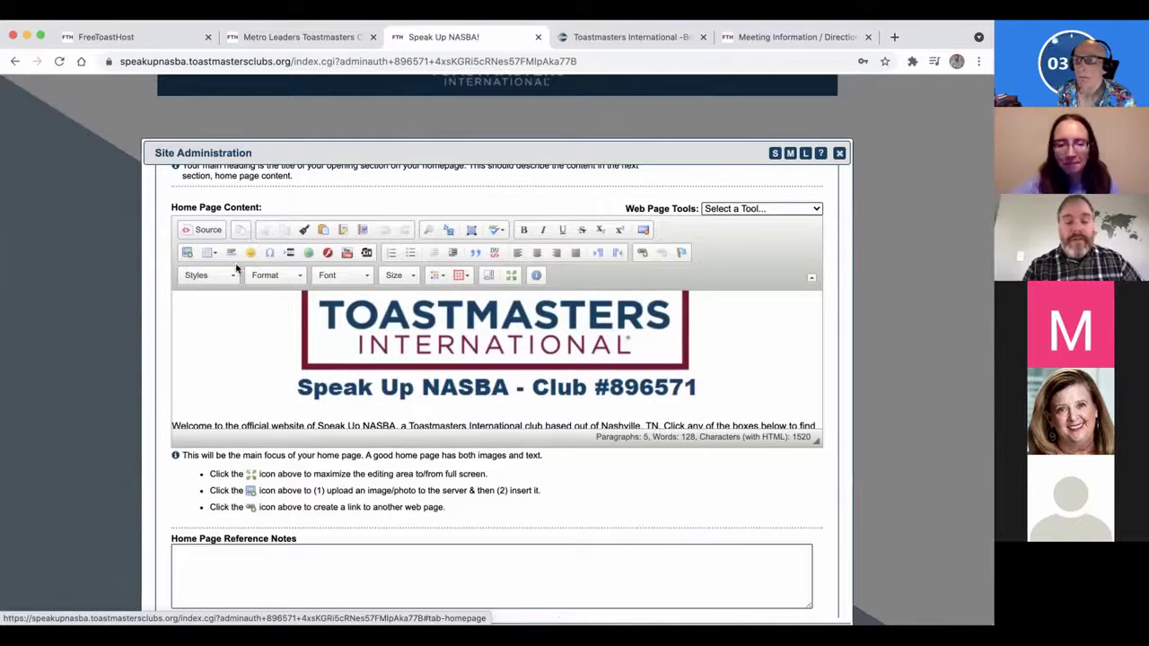
# Place the cursor beside the logo image and in the welcome text to examine how the home page content is built.
pyautogui.click(493, 333)
pyautogui.click(293, 350)
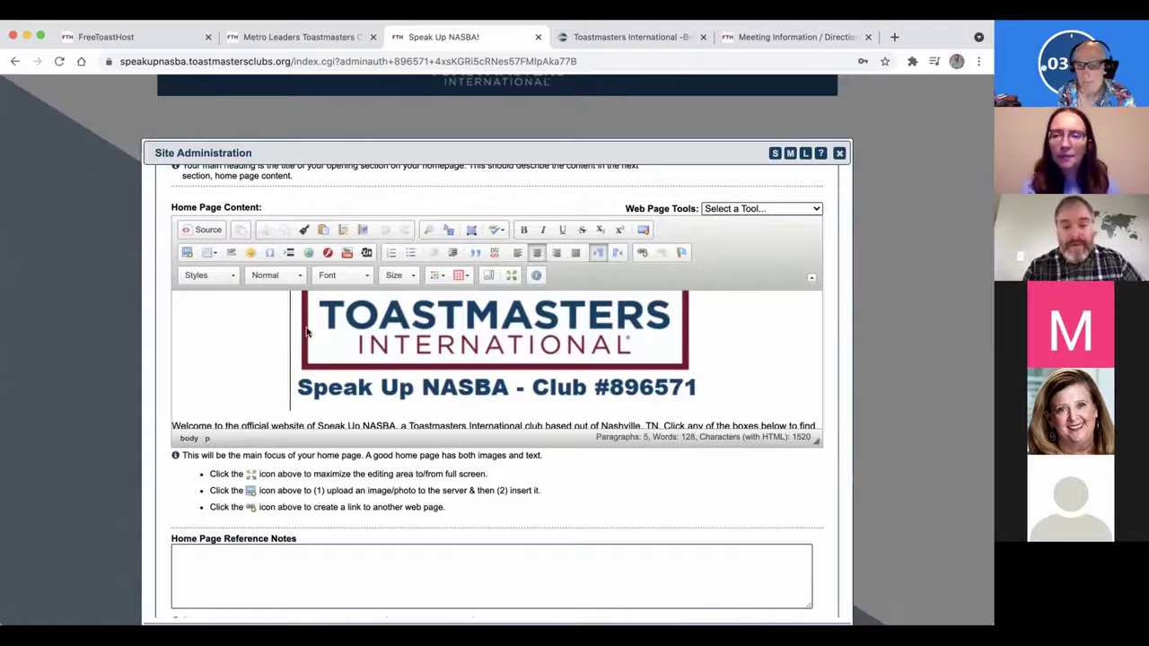
pyautogui.scroll(-3, 464, 350)
pyautogui.click(464, 350)
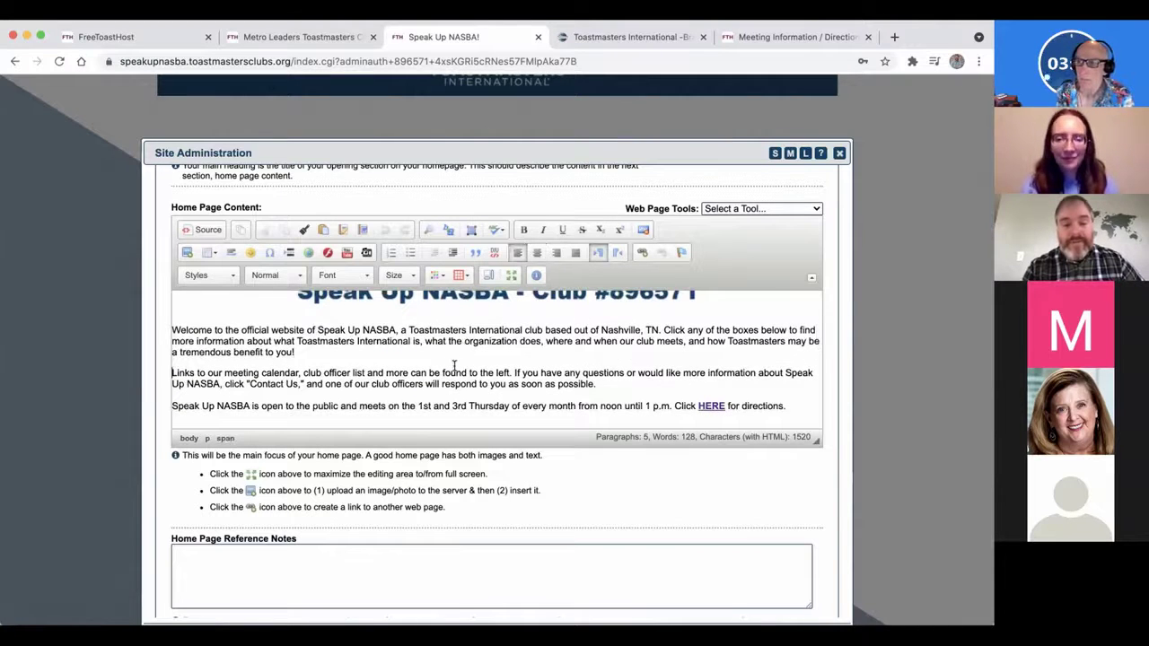
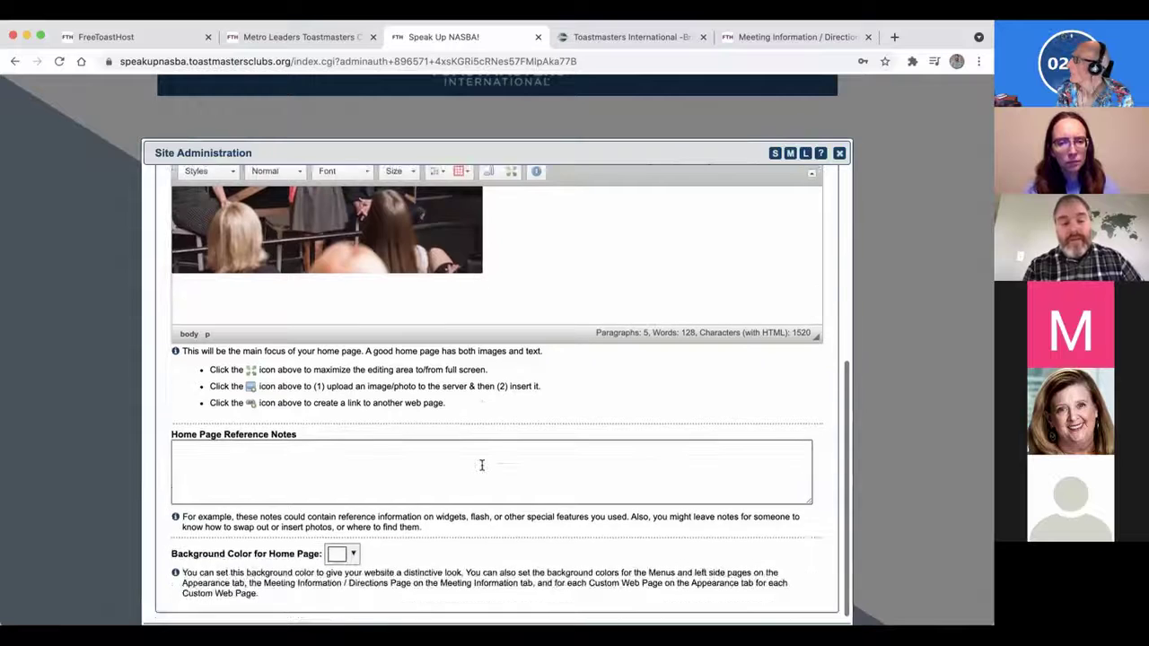
# Look over the Home Page Reference Notes and Background Color for Home Page settings, and open the Meeting Info/Directions settings.
pyautogui.scroll(-2, 481, 464)
pyautogui.scroll(-2, 481, 465)
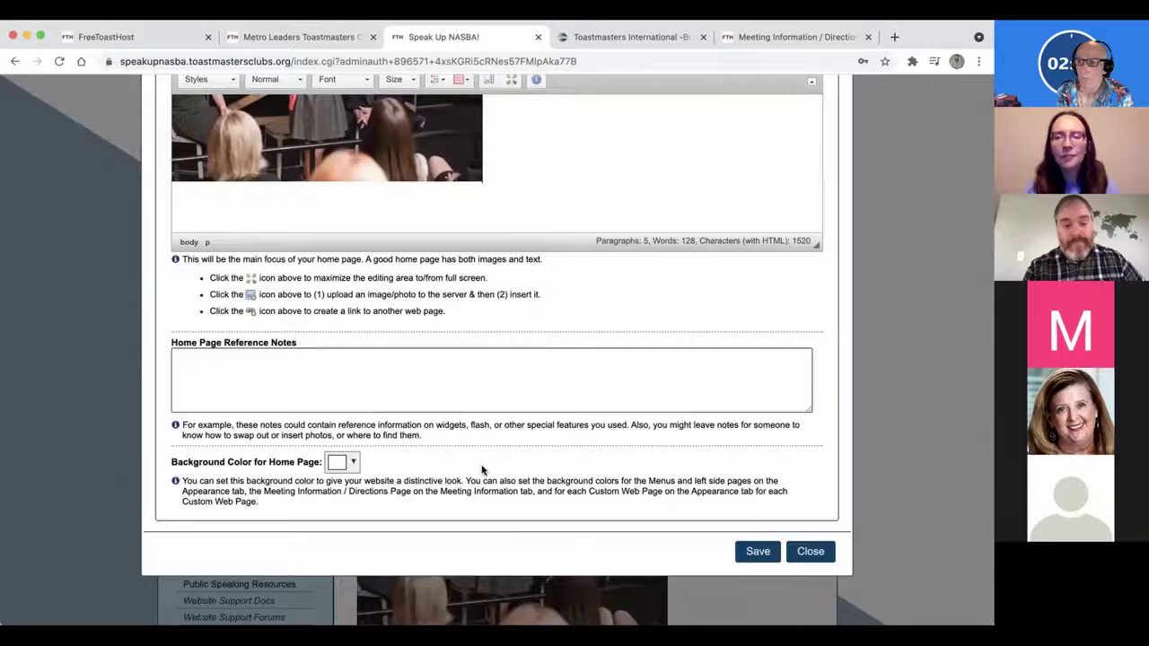
pyautogui.scroll(10, 481, 470)
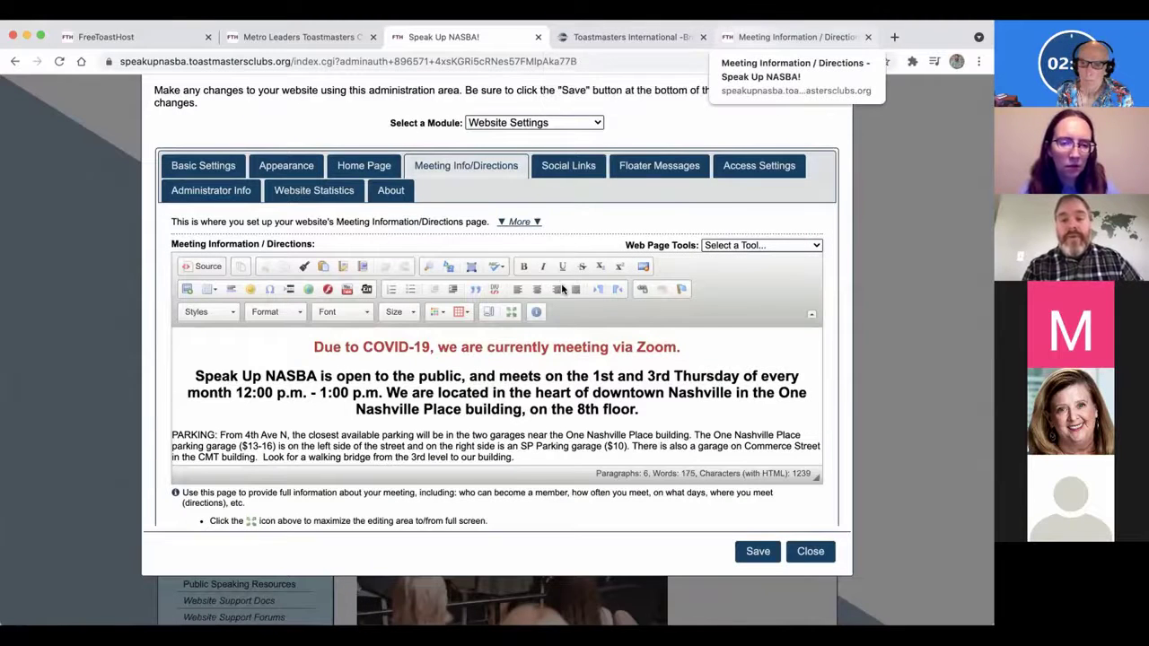
# Check the club's public Meeting Information / Directions page with its text and map, and return to the site administration page.
pyautogui.press('super+9')
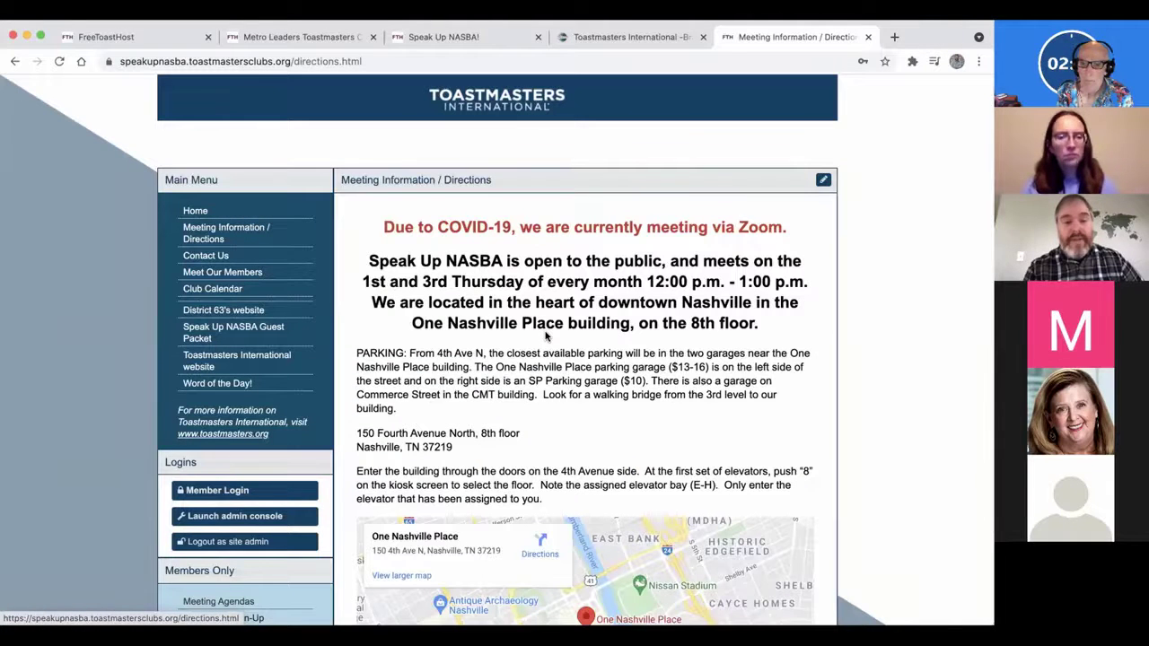
pyautogui.scroll(-3, 545, 336)
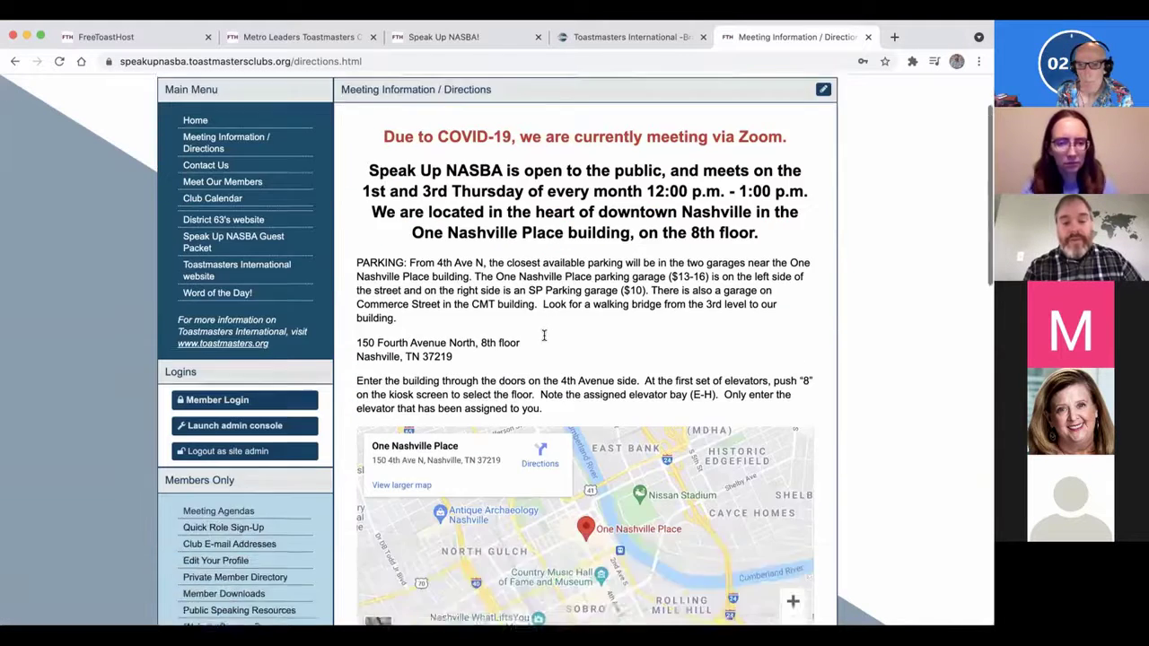
pyautogui.scroll(3, 545, 336)
pyautogui.click(653, 42)
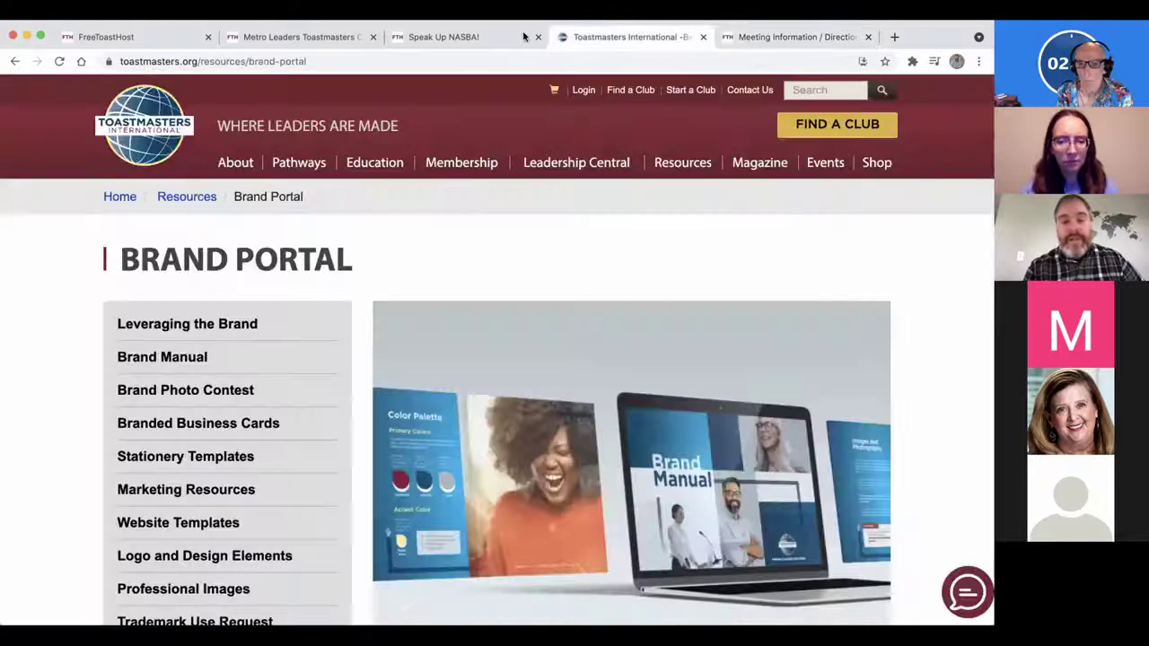
pyautogui.click(503, 38)
# Highlight the red COVID-19 Zoom notice in the Meeting Information / Directions editor.
pyautogui.click(324, 353)
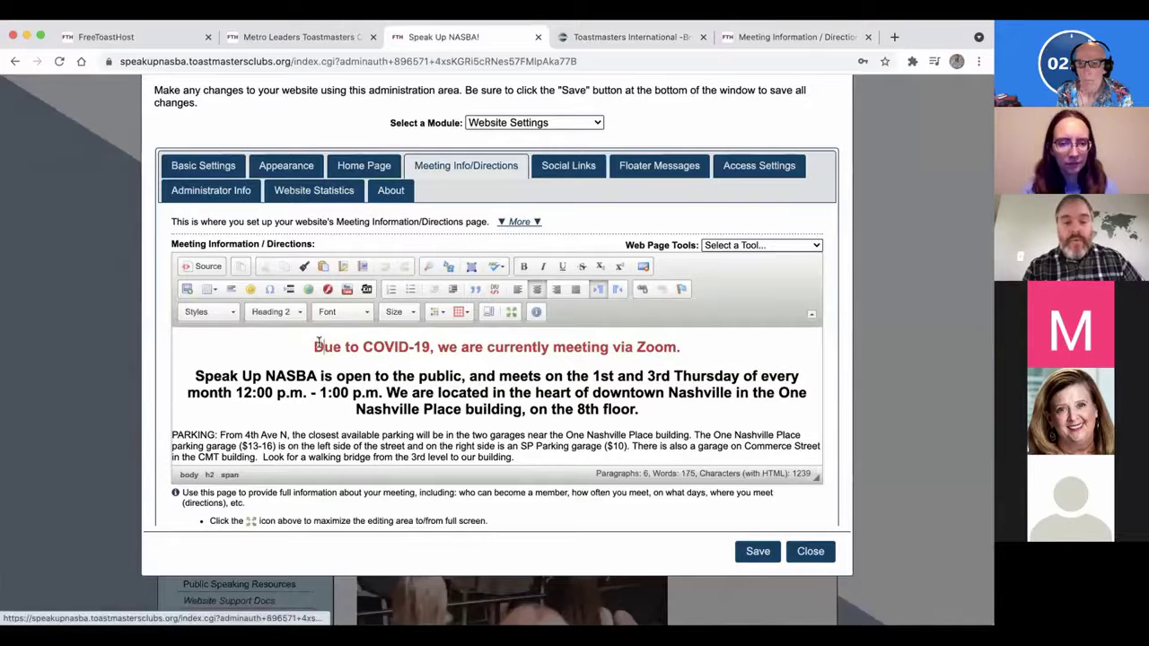
pyautogui.moveTo(659, 347); pyautogui.dragTo(300, 334)
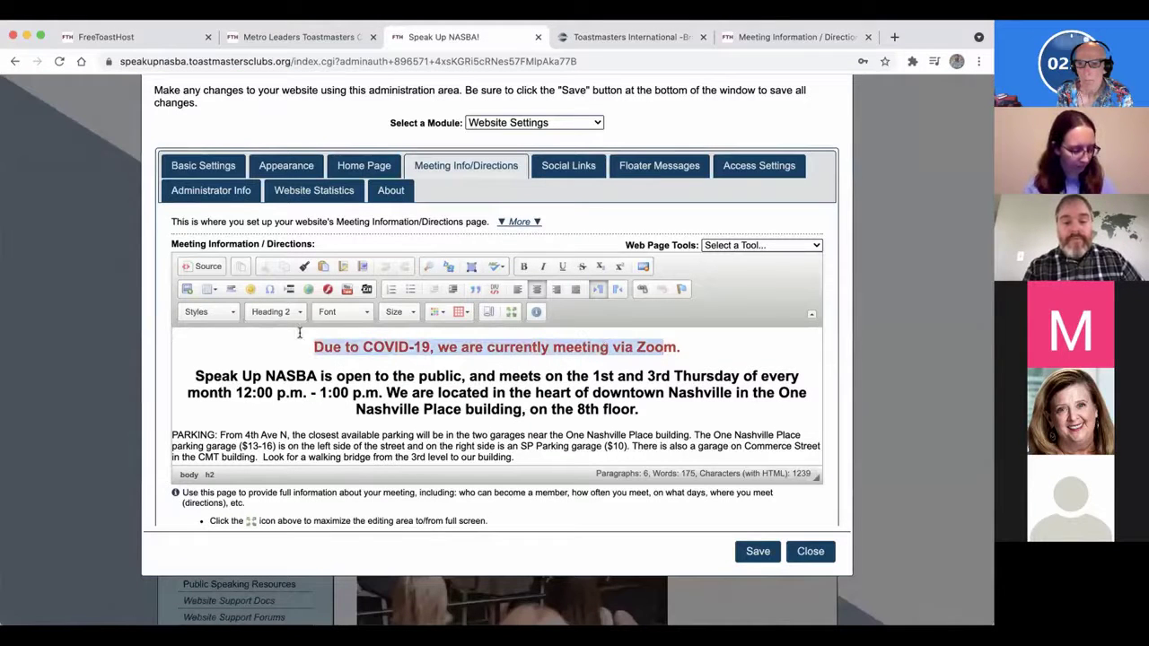
pyautogui.press('Left')
pyautogui.hotkey('ctrl', 'shift', 'Right')
pyautogui.hotkey('ctrl', 'shift', 'Right')
pyautogui.hotkey('ctrl', 'shift', 'Right')
pyautogui.hotkey('ctrl', 'shift', 'Right')
pyautogui.hotkey('ctrl', 'shift', 'Right')
pyautogui.hotkey('ctrl', 'shift', 'Right')
pyautogui.hotkey('ctrl', 'shift', 'Right')
pyautogui.hotkey('ctrl', 'shift', 'Right')
pyautogui.hotkey('ctrl', 'shift', 'Right')
pyautogui.hotkey('ctrl', 'shift', 'Right')
pyautogui.hotkey('ctrl', 'shift', 'Left')
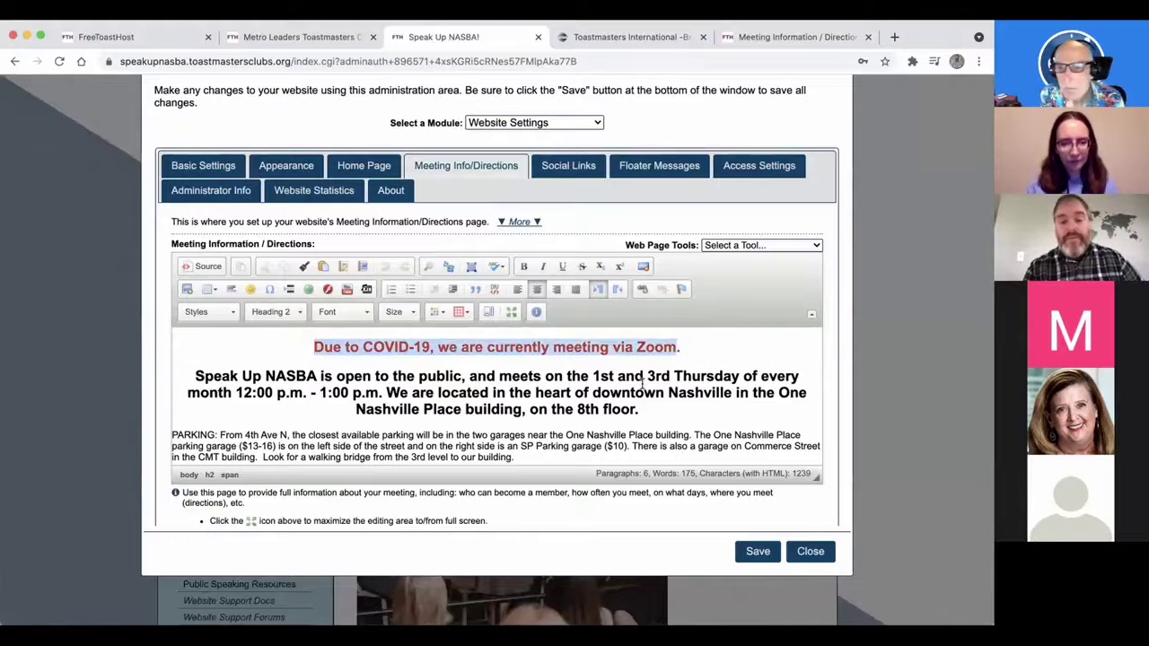
pyautogui.press('Delete')
# Look through the parking, address and building entry text in the editor, down to the Google Maps Address / Iframe setting.
pyautogui.scroll(-5, 643, 384)
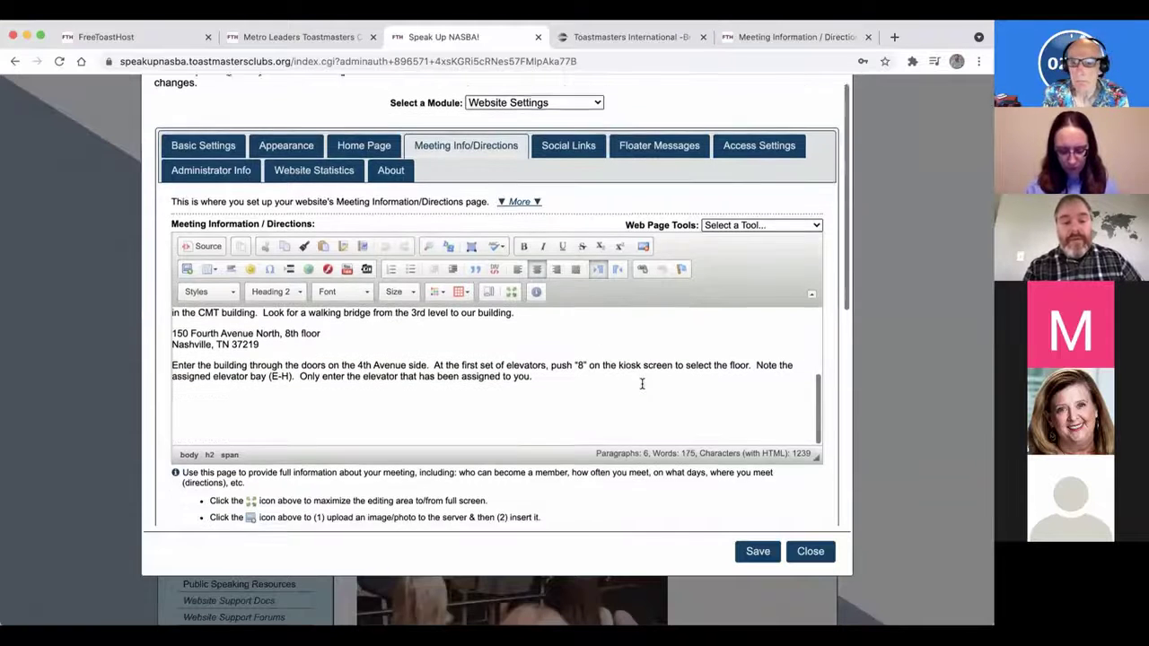
pyautogui.scroll(1, 643, 384)
pyautogui.hotkey('ctrl', 'z')
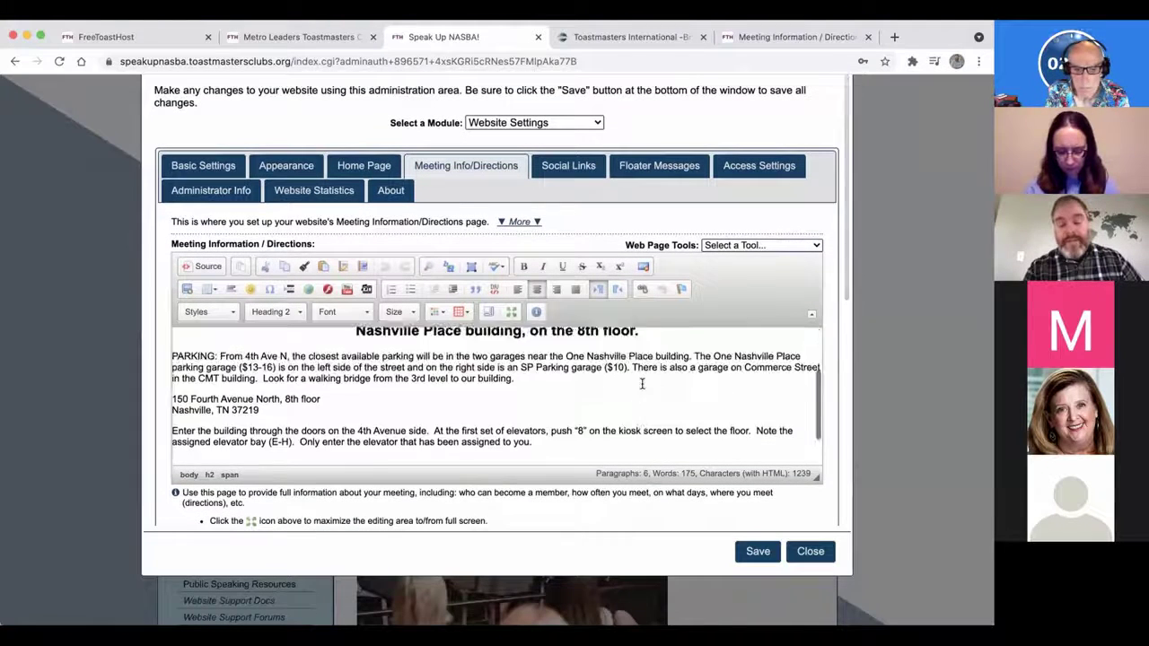
pyautogui.press('Delete')
pyautogui.scroll(-6, 626, 395)
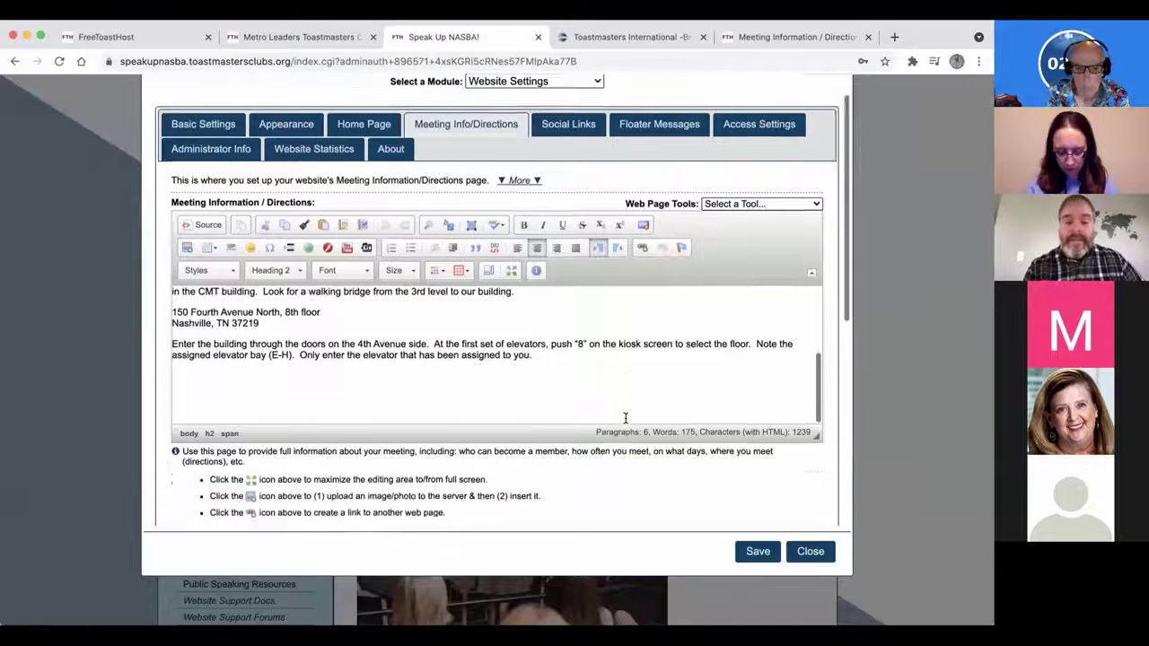
pyautogui.scroll(-3, 625, 408)
# Examine the embed code in the Google Maps Address / Iframe field, its instructions and the page's background color option.
pyautogui.click(593, 347)
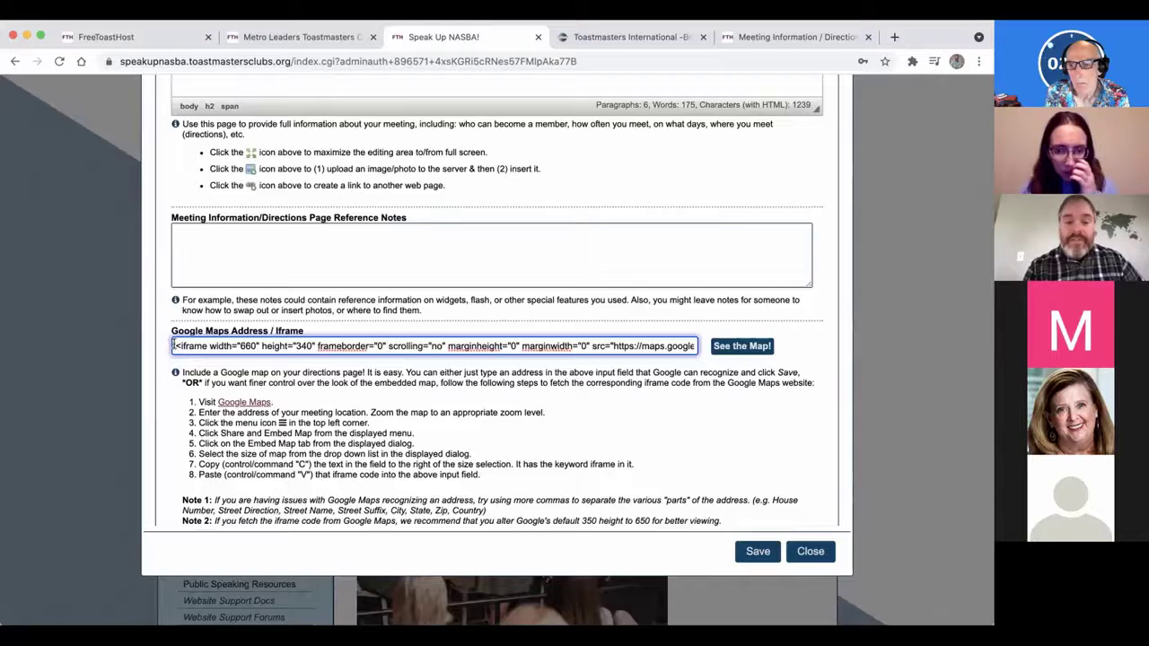
pyautogui.moveTo(176, 345); pyautogui.dragTo(654, 345)
pyautogui.click(653, 346)
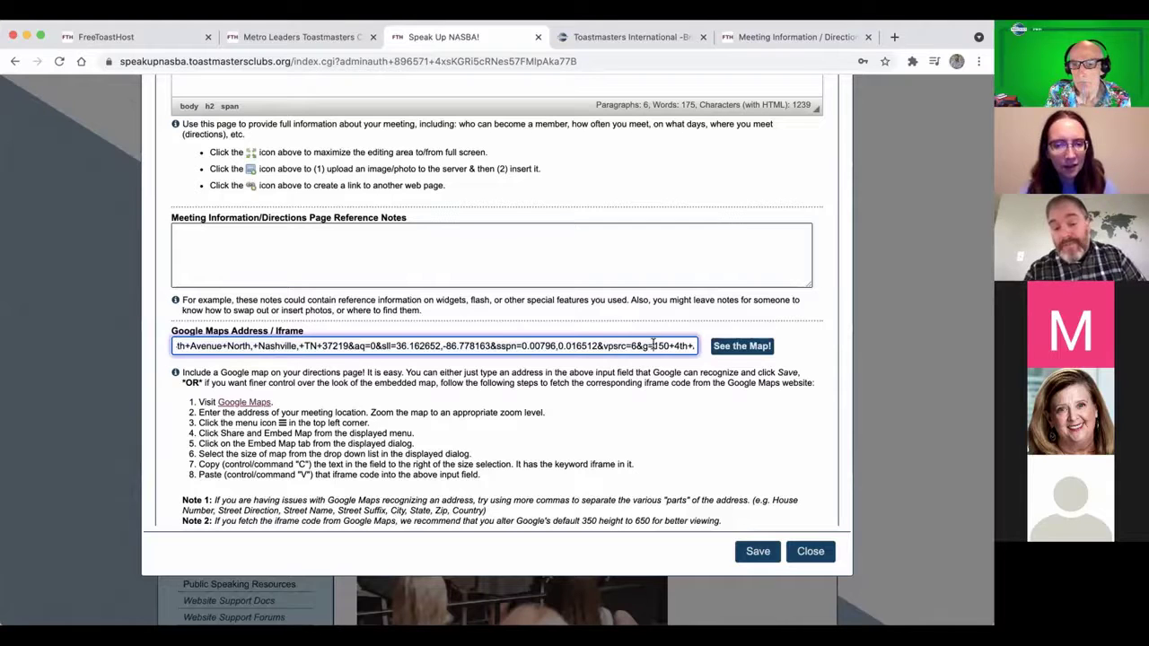
pyautogui.press('super+v')
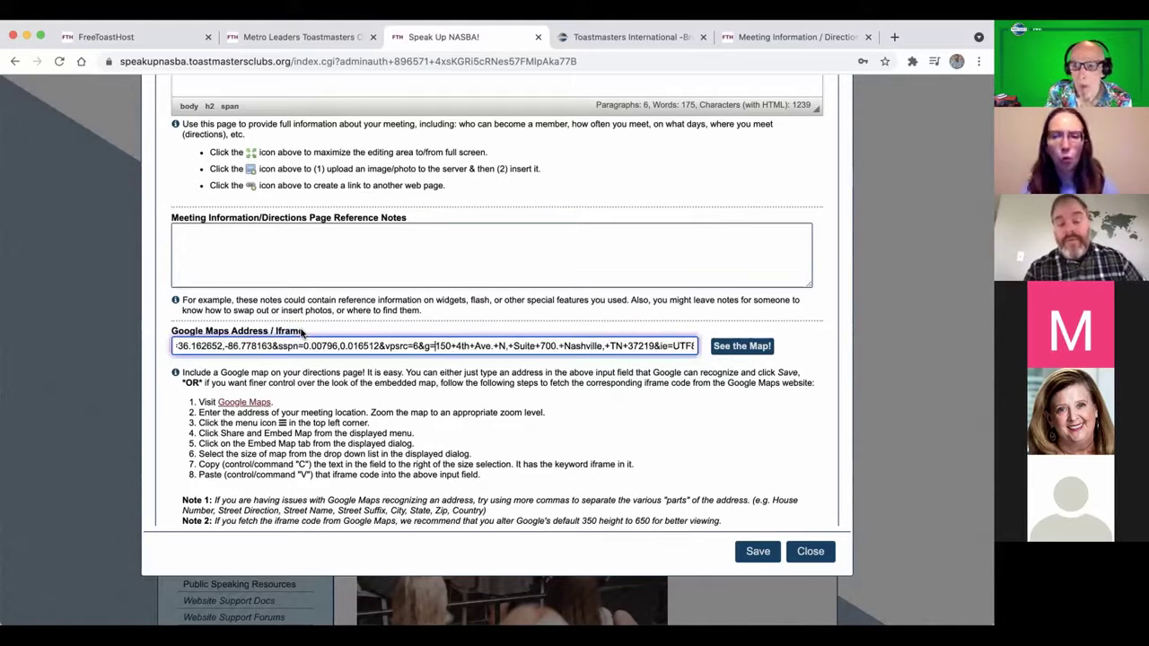
pyautogui.scroll(-2, 416, 414)
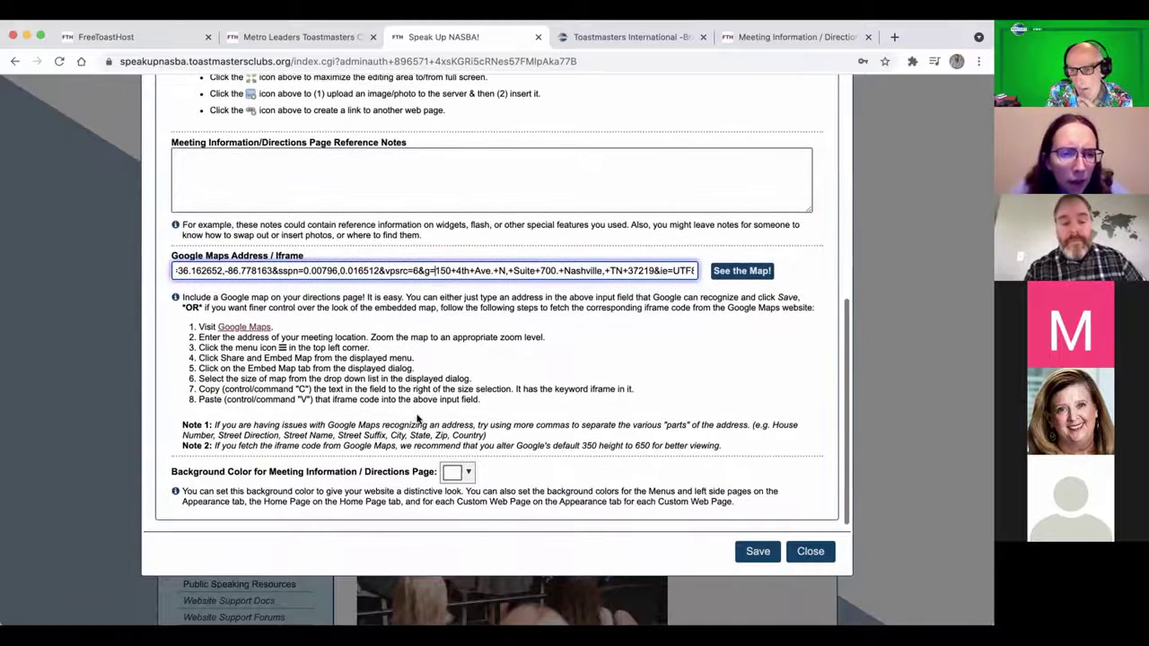
pyautogui.scroll(10, 416, 419)
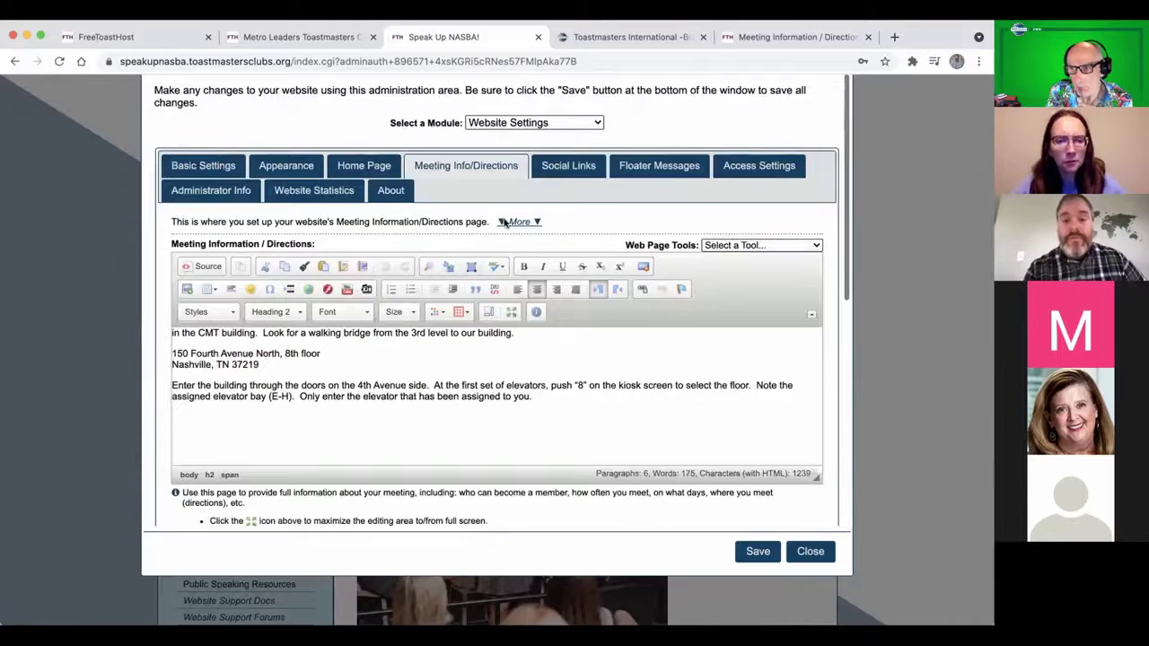
# Open the Social Links settings and look over the Facebook, Twitter, YouTube and other social network URL fields.
pyautogui.click(568, 158)
pyautogui.click(364, 268)
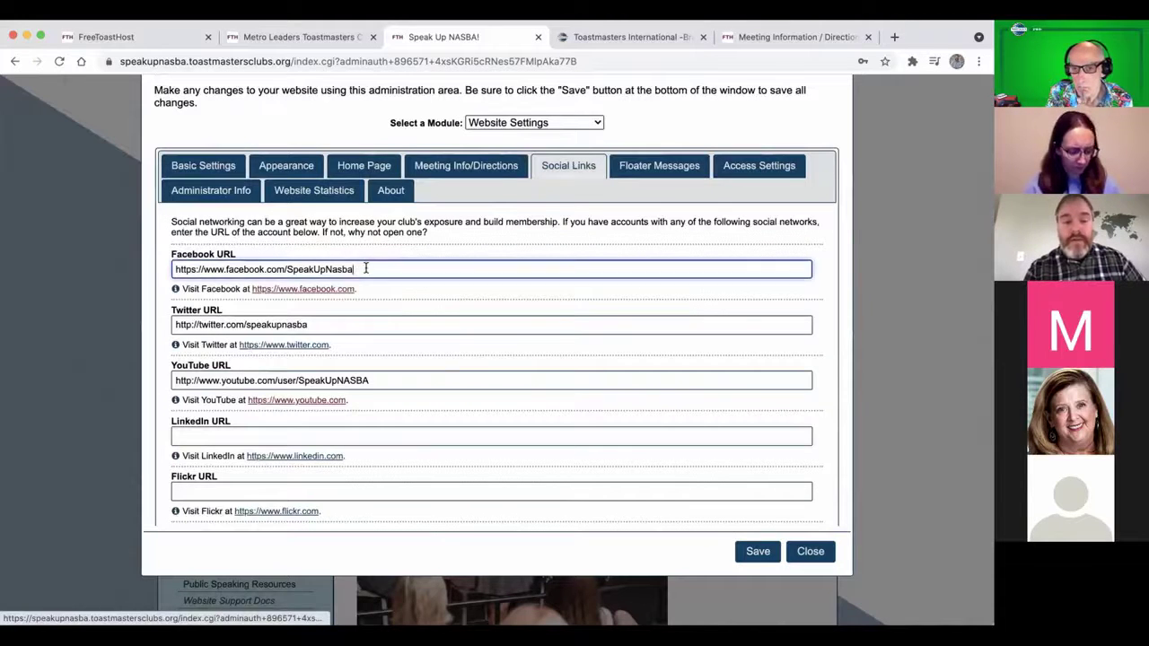
pyautogui.scroll(-5, 433, 398)
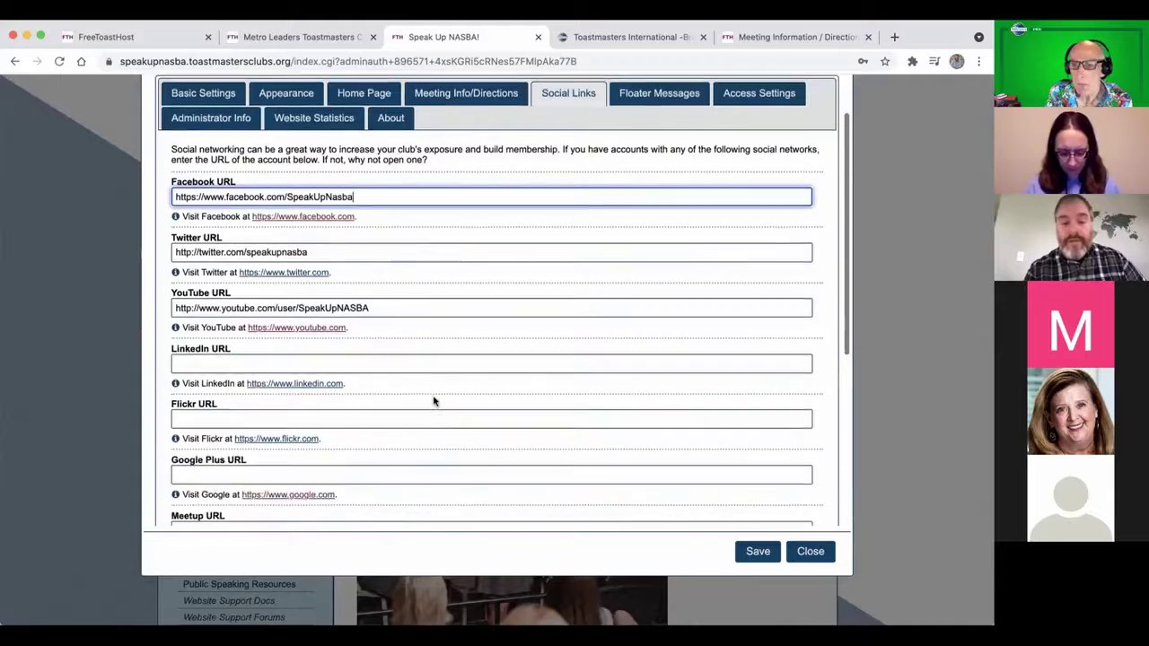
pyautogui.scroll(5, 556, 318)
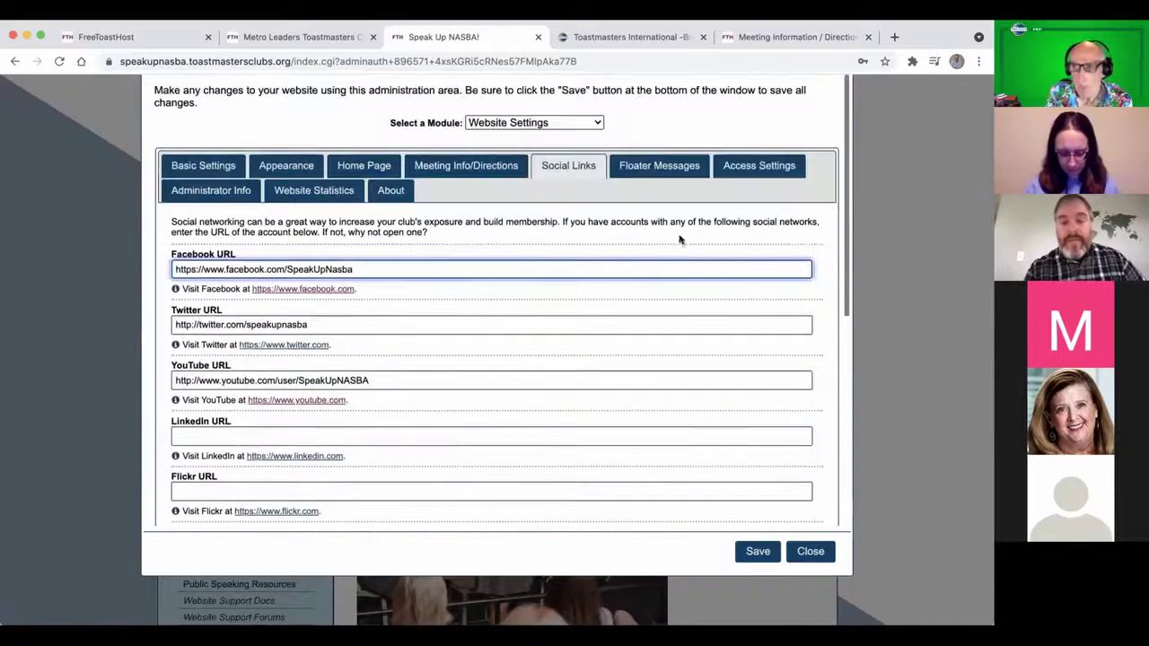
# Check the Social Media Links icons on the club's public page and return to the Social Links settings.
pyautogui.click(813, 36)
pyautogui.scroll(-4, 478, 390)
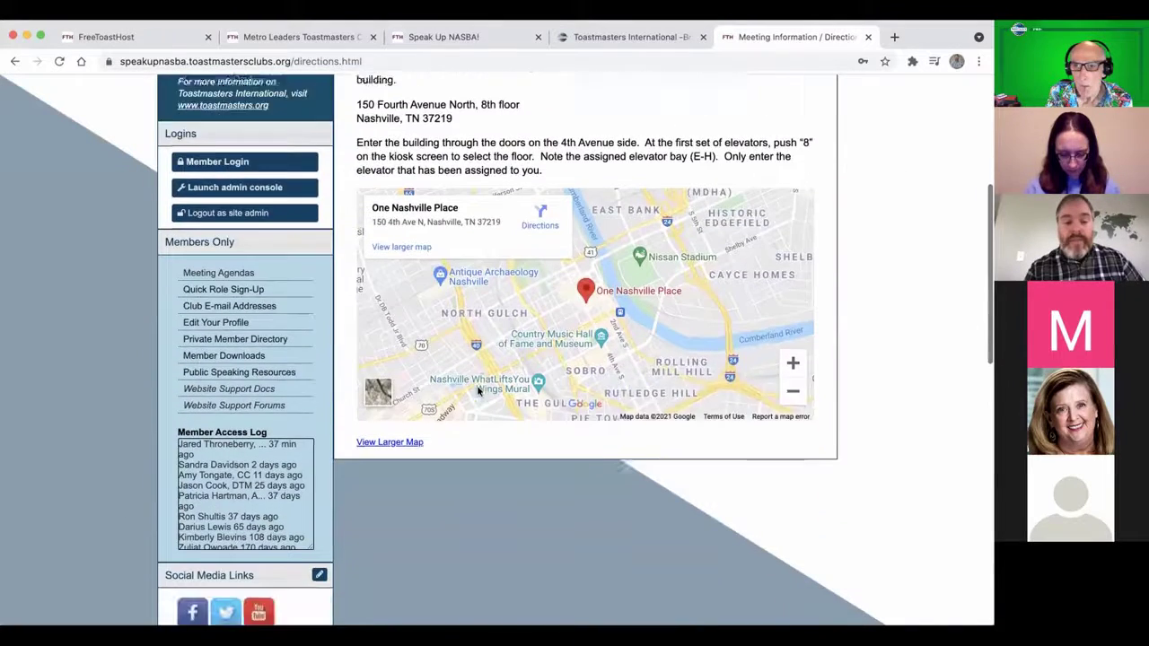
pyautogui.scroll(-2, 479, 390)
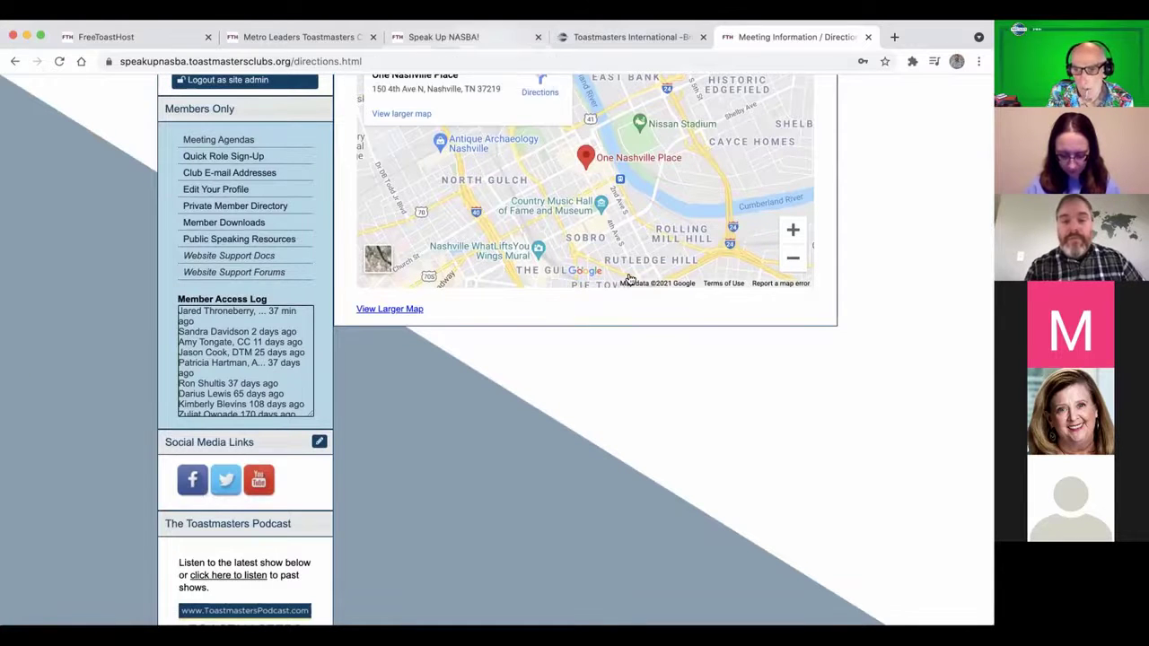
pyautogui.press('super+3')
# Look over the remaining Social Links fields, including Other Social Networking Websites, and open the Floater Messages settings.
pyautogui.scroll(-5, 633, 278)
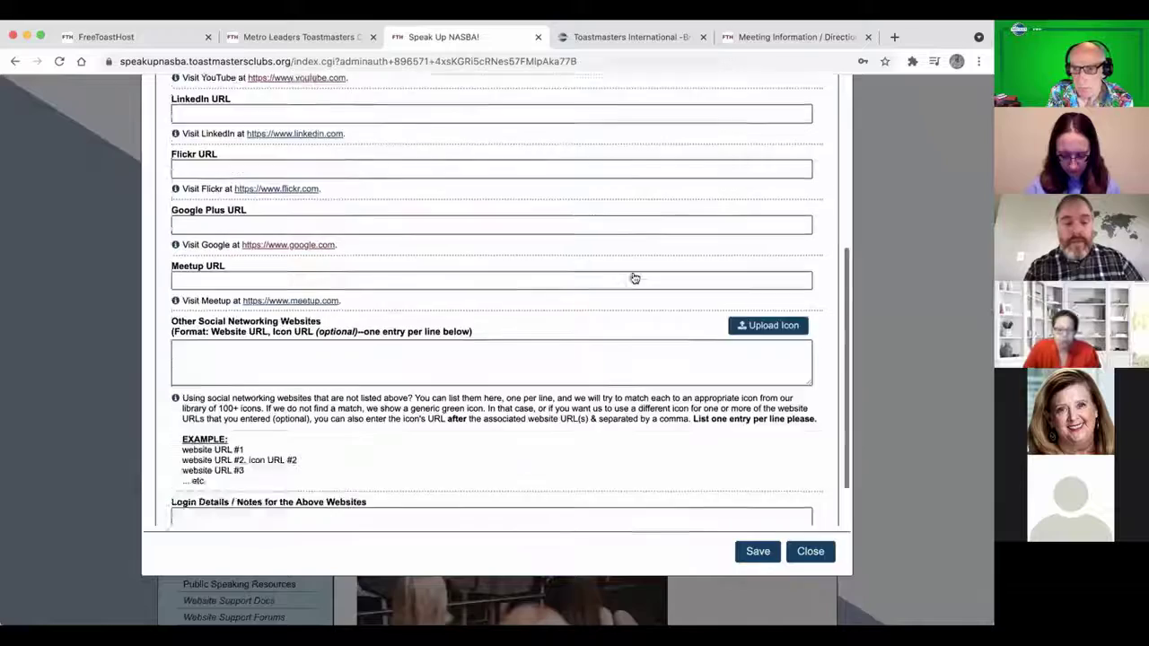
pyautogui.scroll(7, 633, 278)
pyautogui.click(634, 284)
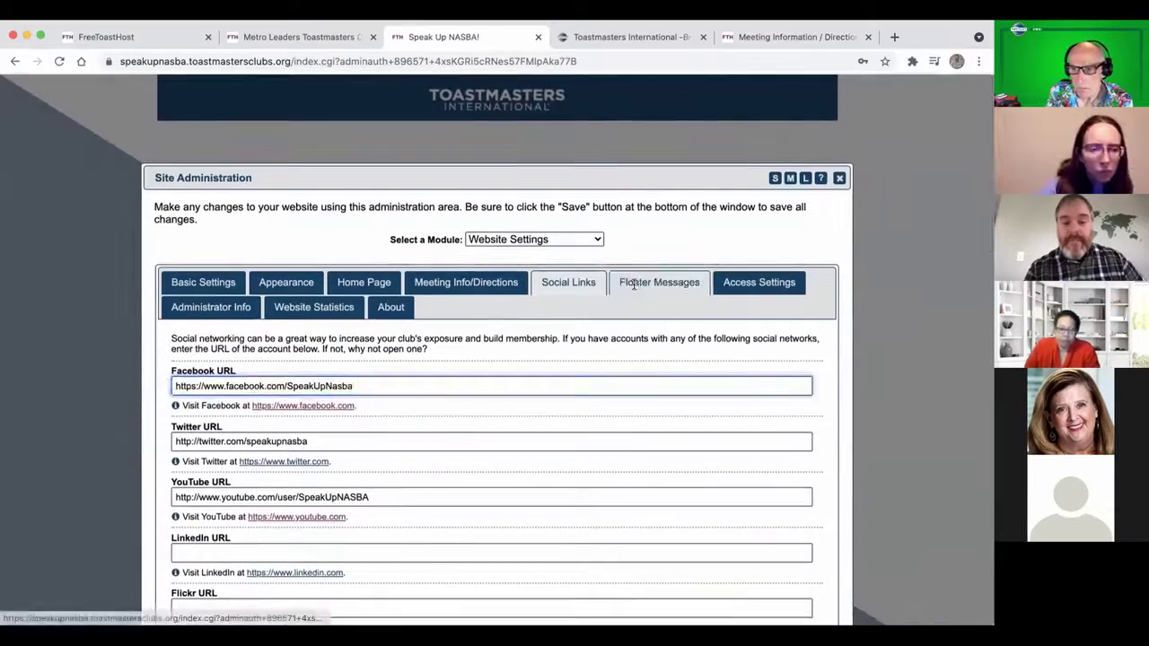
# View the top of the public Meeting Information / Directions page and return to the Floater Messages settings.
pyautogui.click(786, 37)
pyautogui.scroll(10, 893, 272)
pyautogui.scroll(-2, 120, 360)
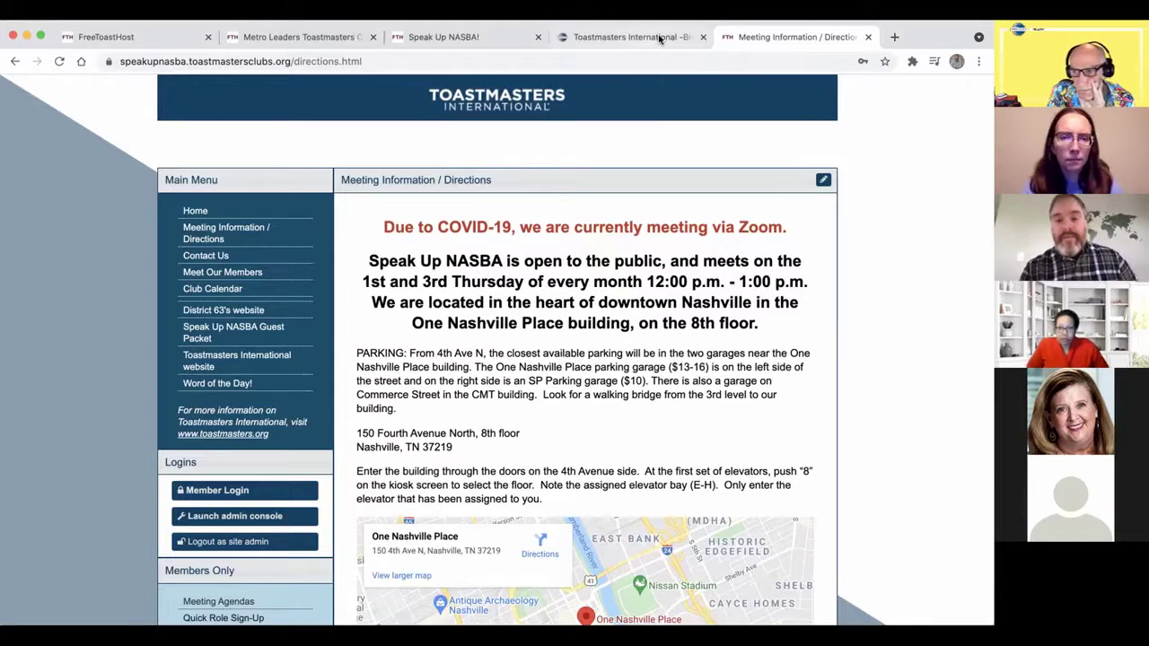
pyautogui.click(660, 38)
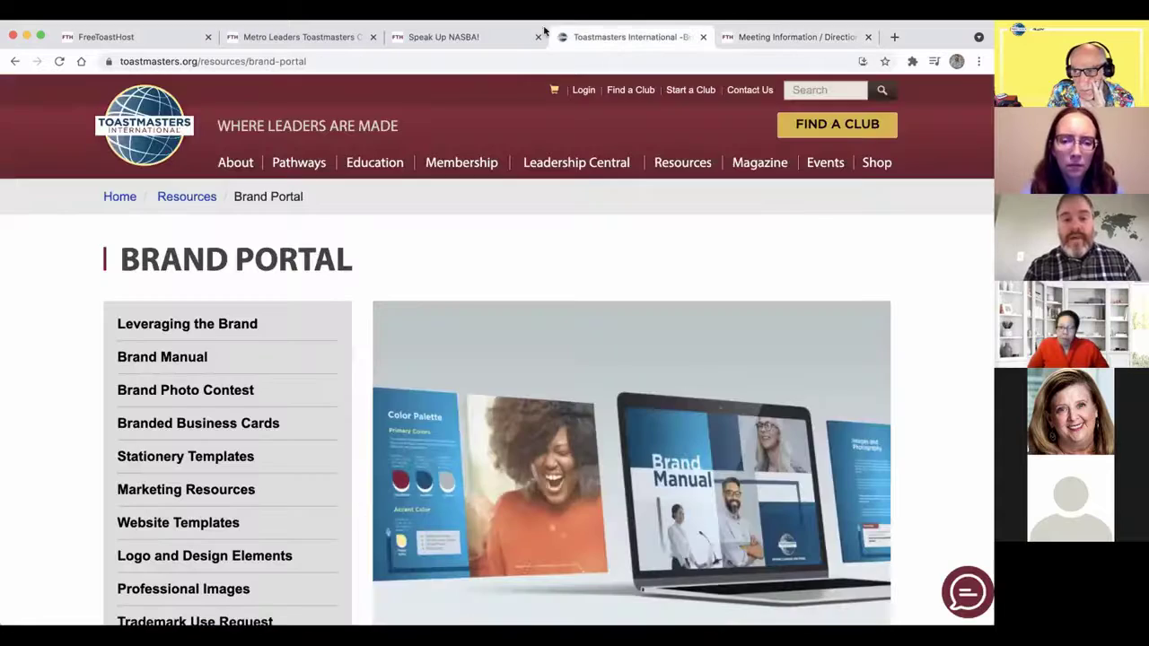
pyautogui.click(493, 36)
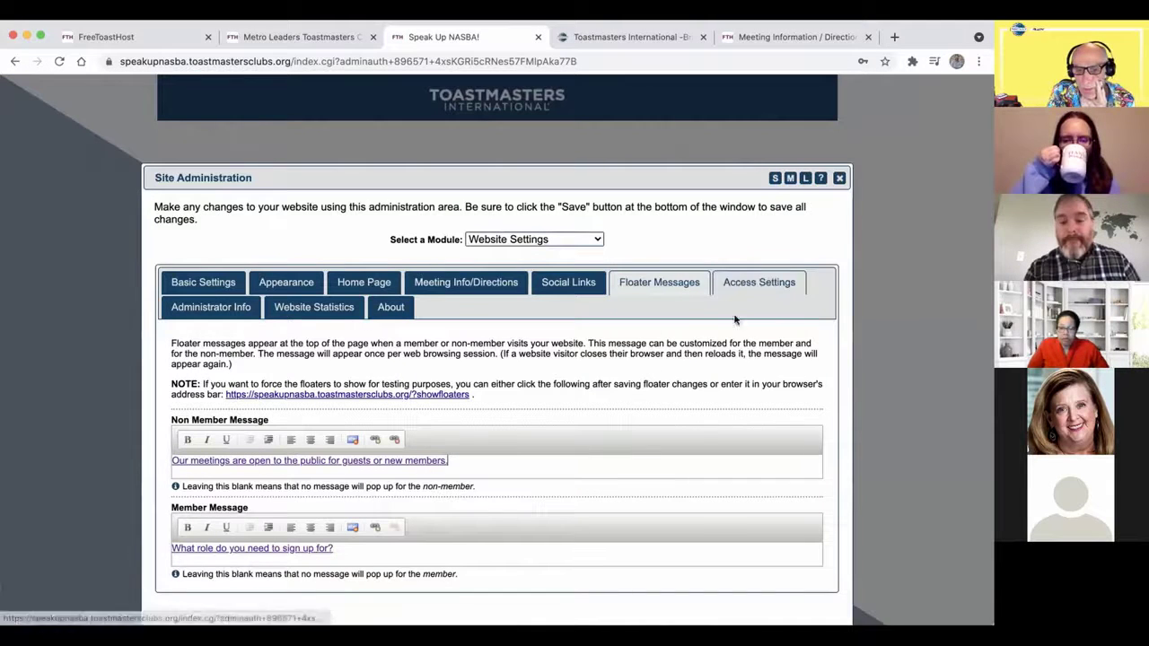
# Review the Non Member and Member floater messages, and the officer access delegations in the Access Settings.
pyautogui.scroll(-1, 712, 356)
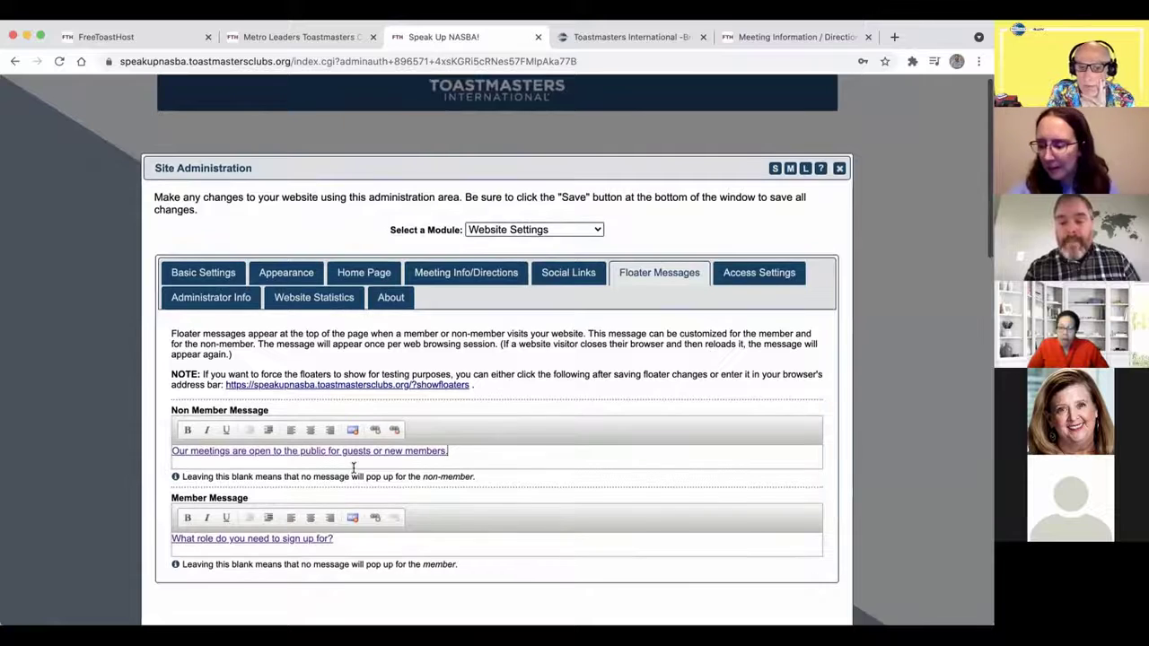
pyautogui.scroll(-4, 753, 205)
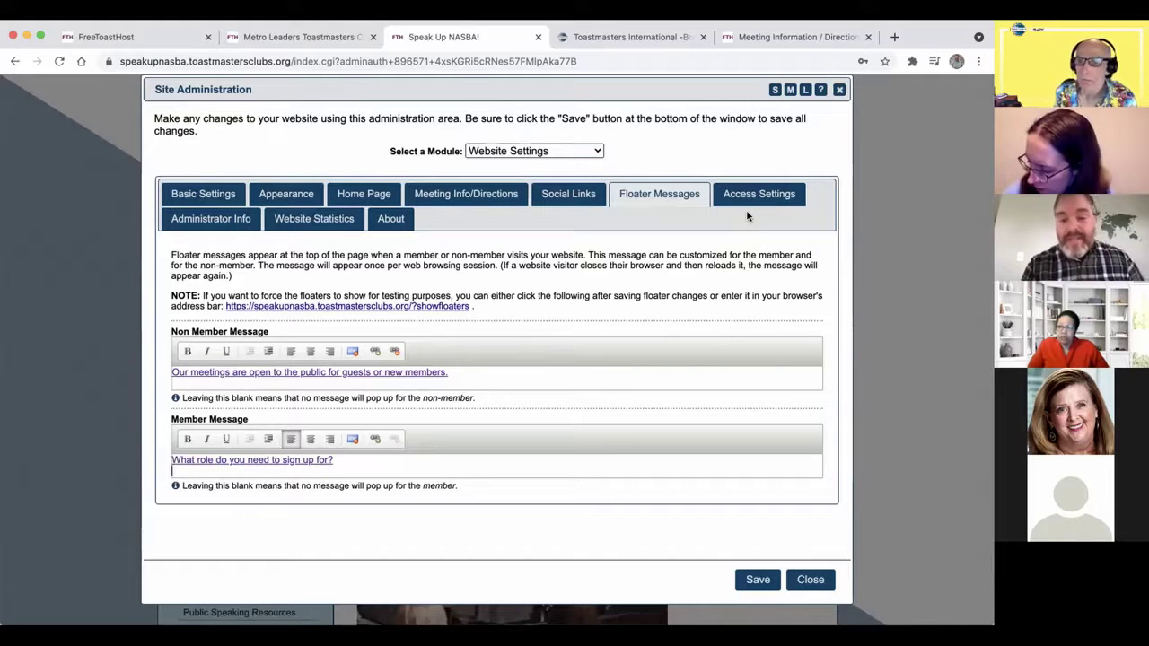
pyautogui.click(747, 217)
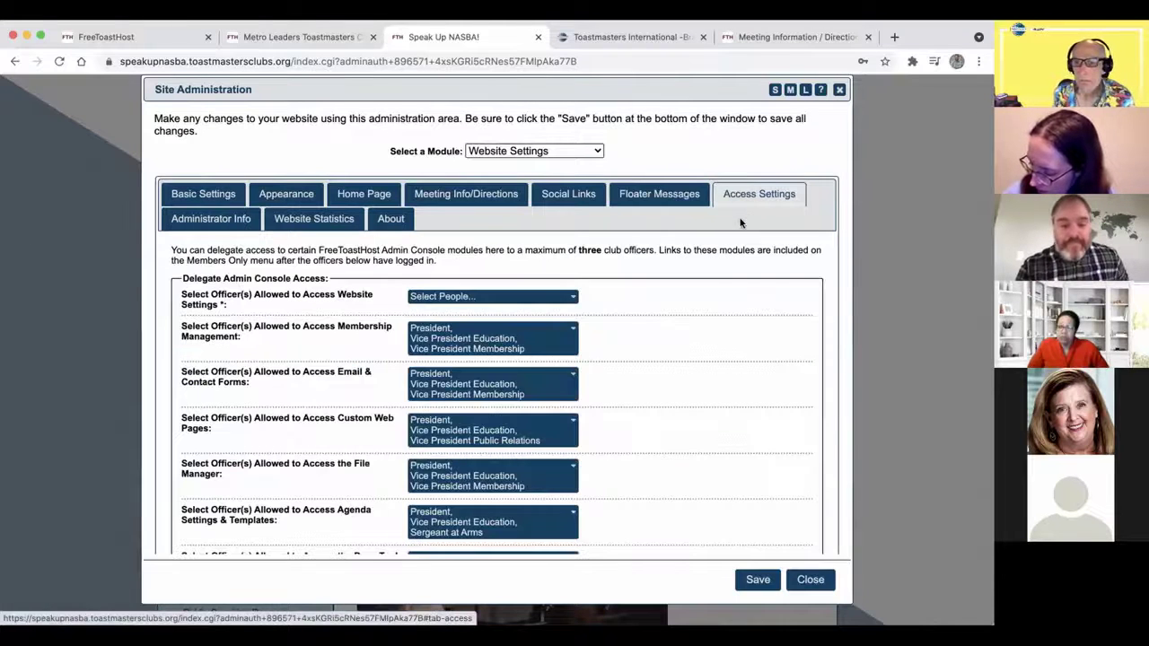
pyautogui.scroll(-3, 294, 377)
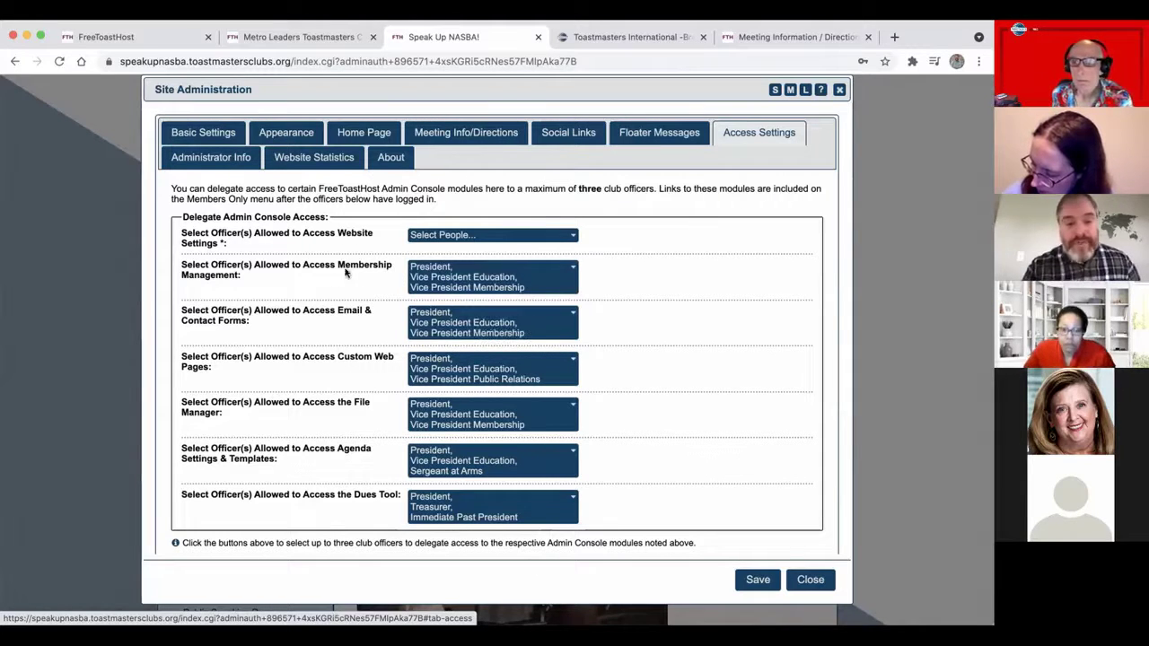
# Review the Administrator Info settings and the hit counter and webmaster tag options under Website Statistics.
pyautogui.click(232, 162)
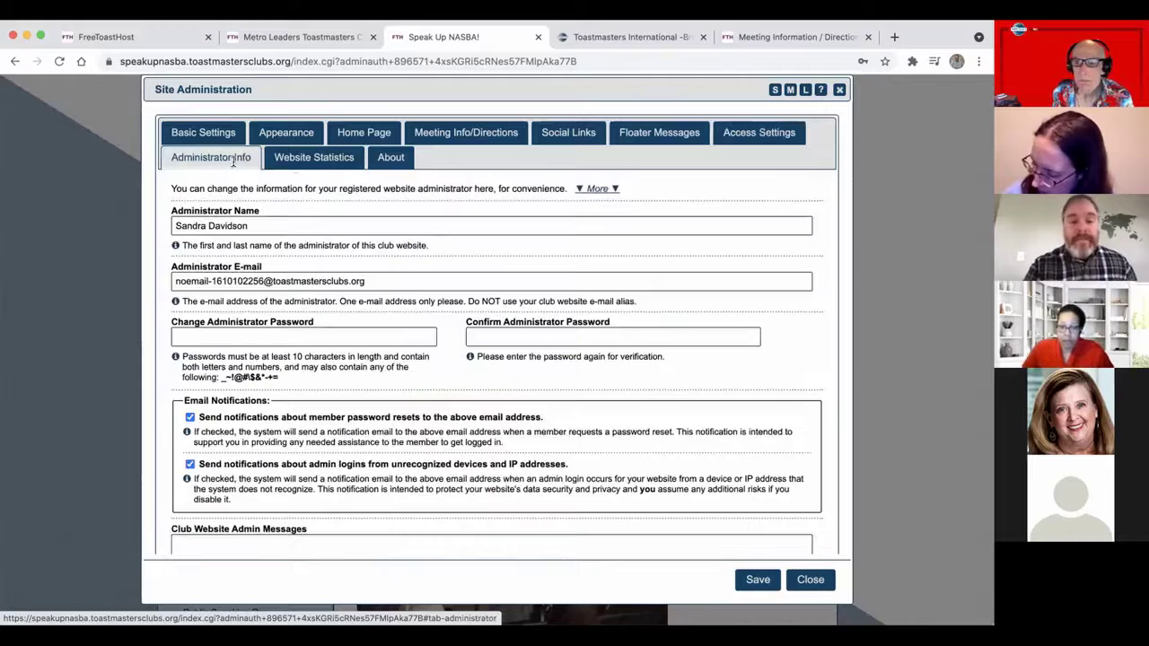
pyautogui.click(293, 162)
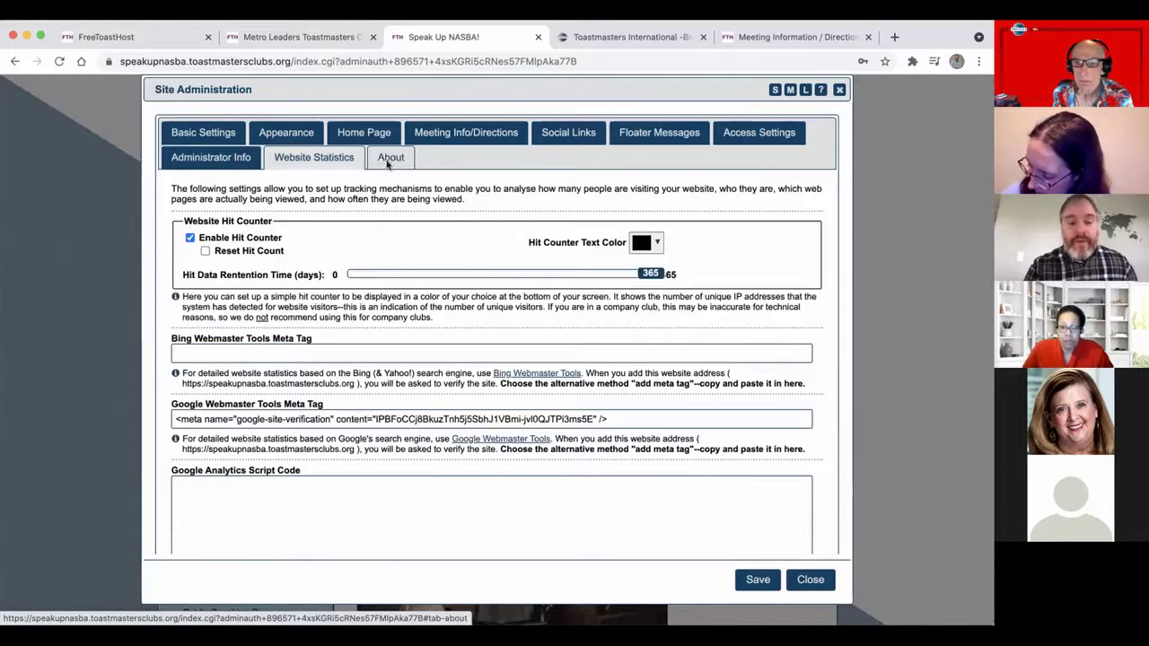
pyautogui.scroll(-3, 351, 484)
pyautogui.scroll(6, 351, 484)
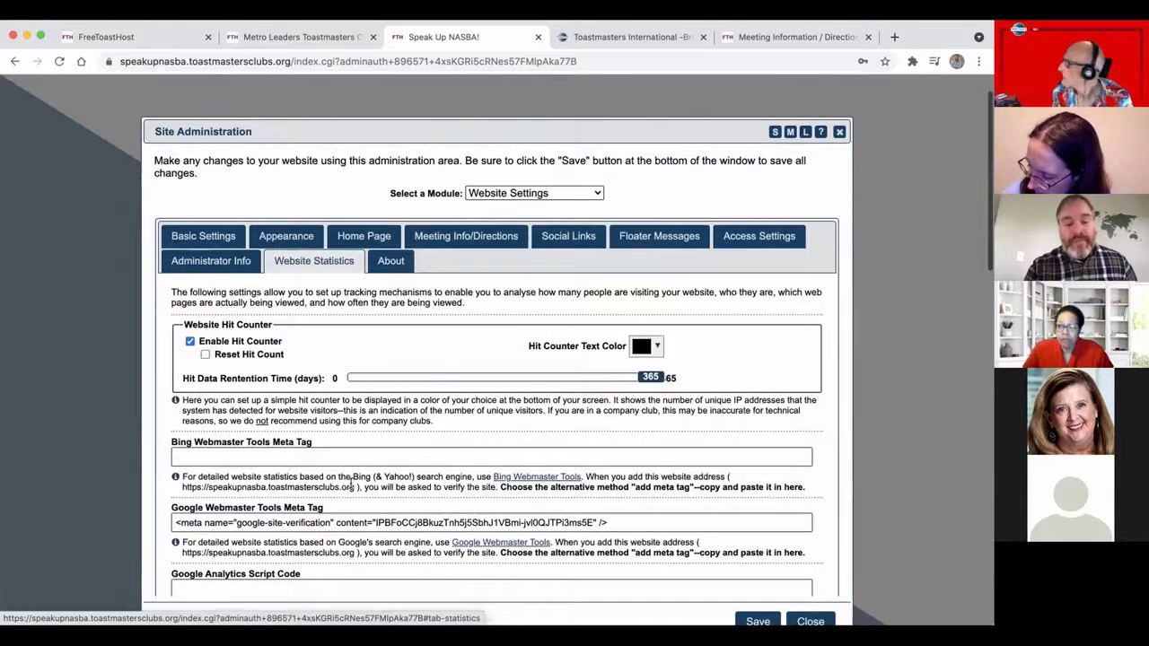
# View the About information for FreeToastHost 3 and switch to the Membership Management module.
pyautogui.click(390, 261)
pyautogui.click(532, 192)
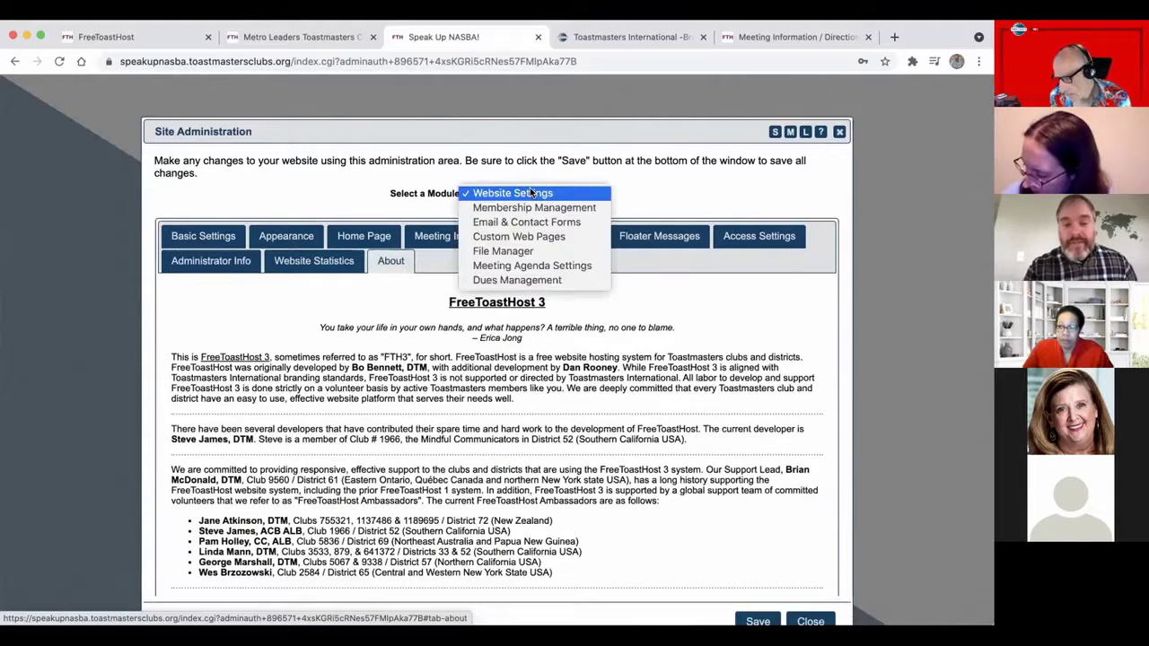
pyautogui.click(543, 206)
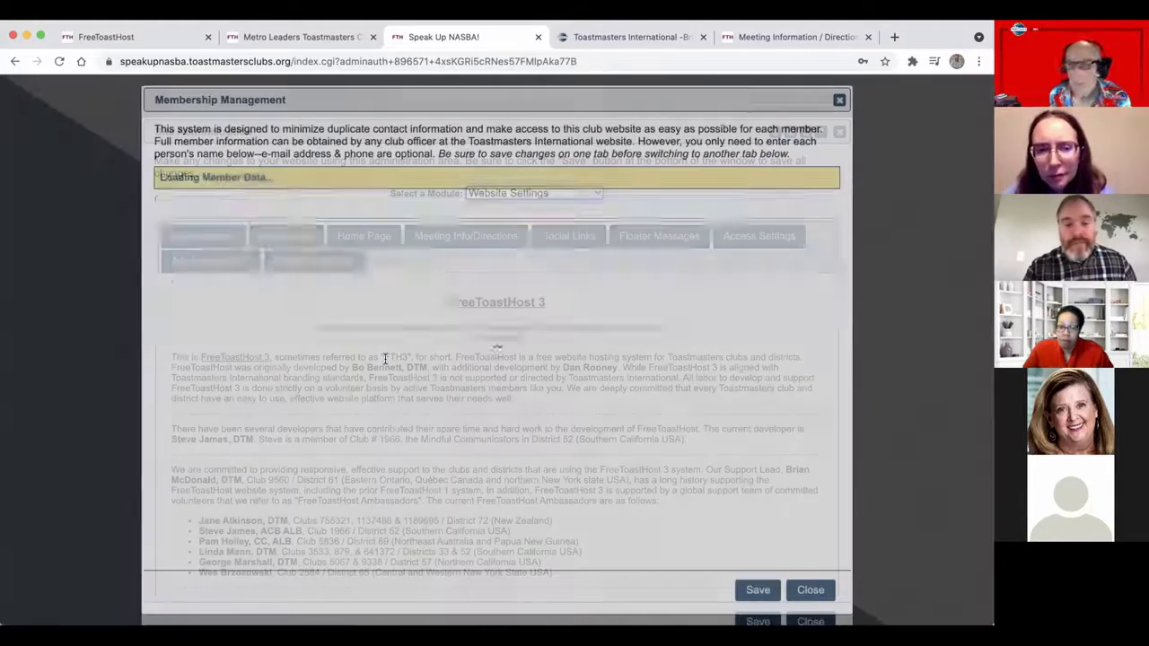
# Look through the member contact list in Membership Management, from the membership tools to the listed members.
pyautogui.scroll(-1, 384, 350)
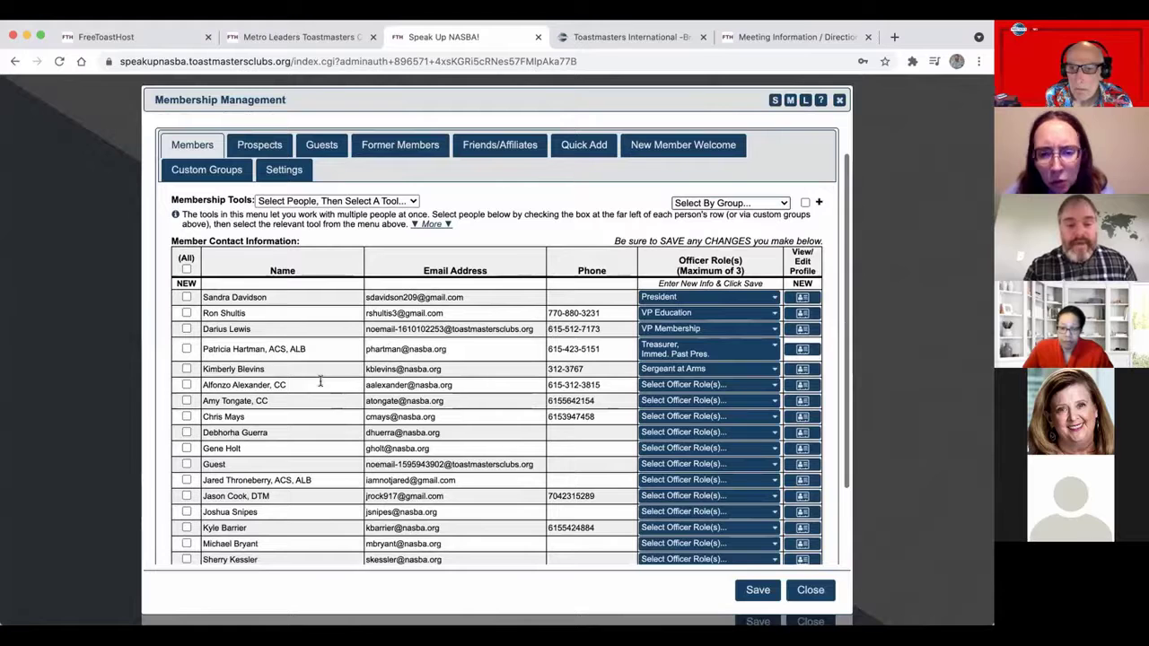
pyautogui.scroll(-1, 294, 297)
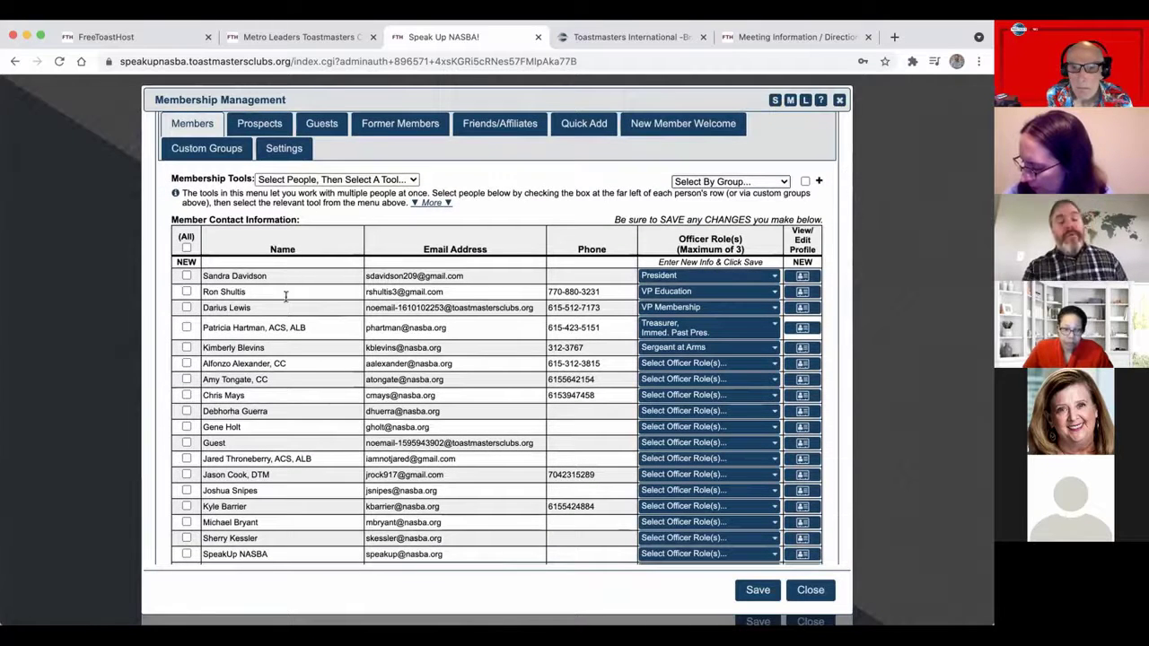
pyautogui.scroll(1, 286, 304)
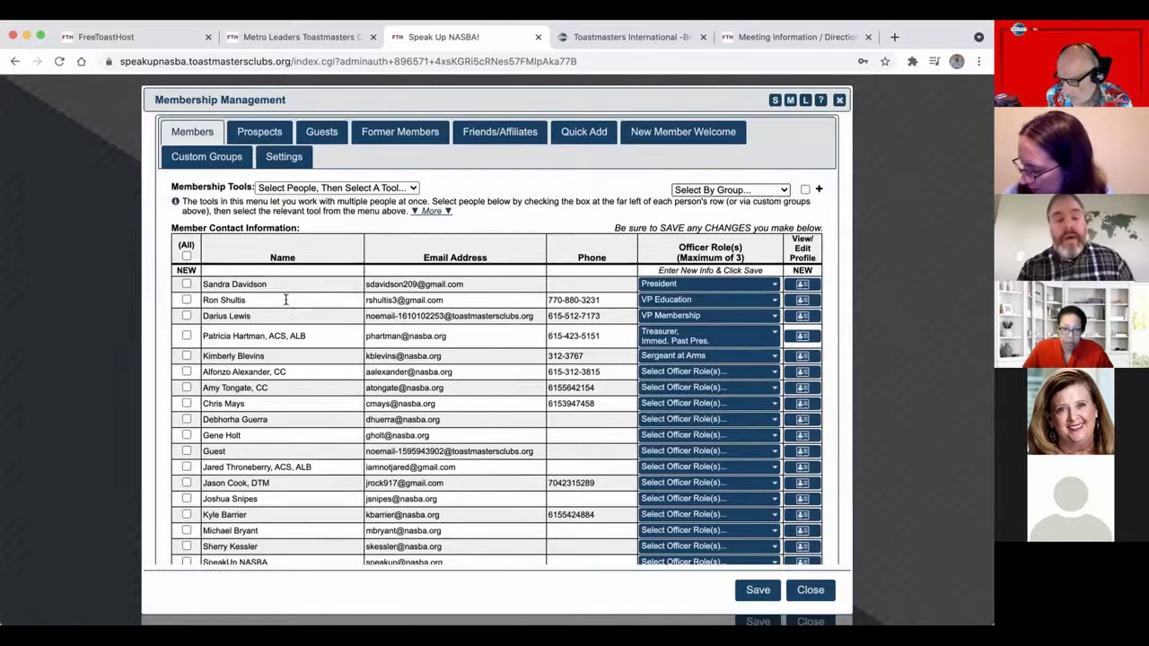
pyautogui.scroll(-2, 286, 301)
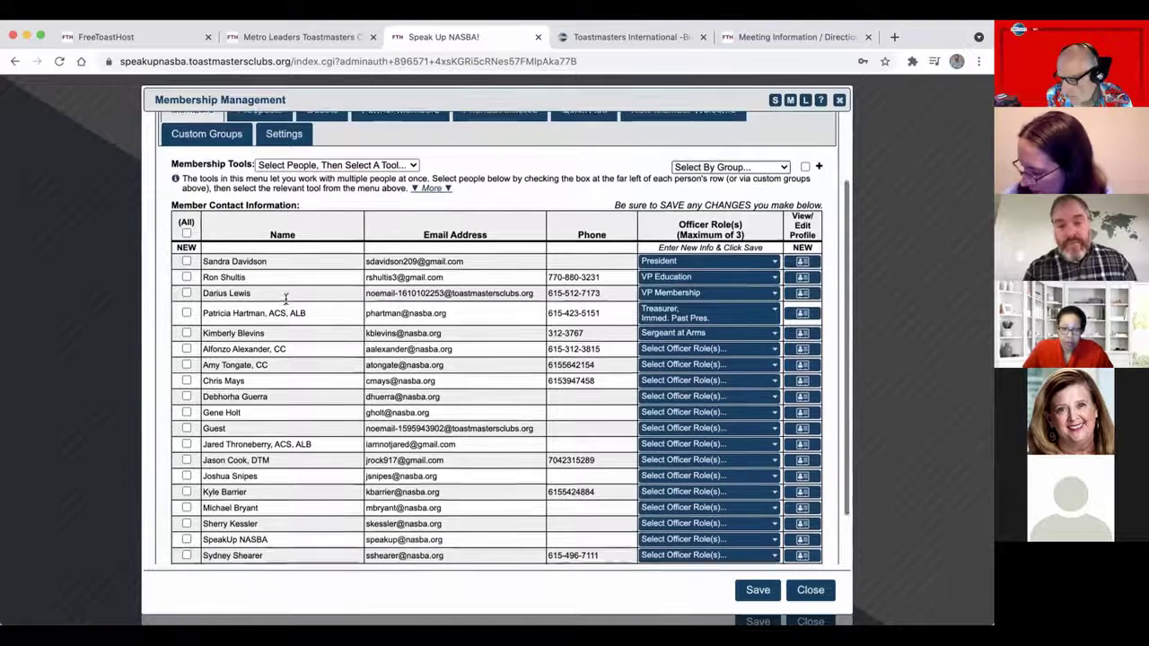
pyautogui.scroll(-1, 286, 304)
# Examine the name, email and officer role fields of the blank row for adding a new member, leaving them empty.
pyautogui.click(285, 212)
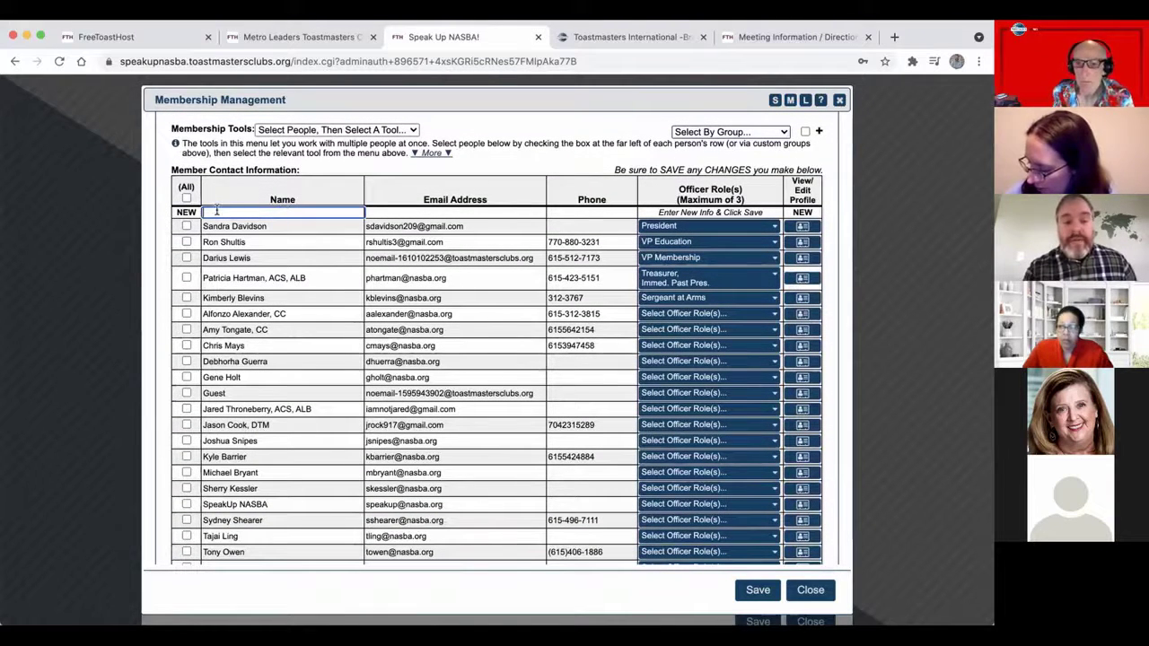
pyautogui.click(399, 212)
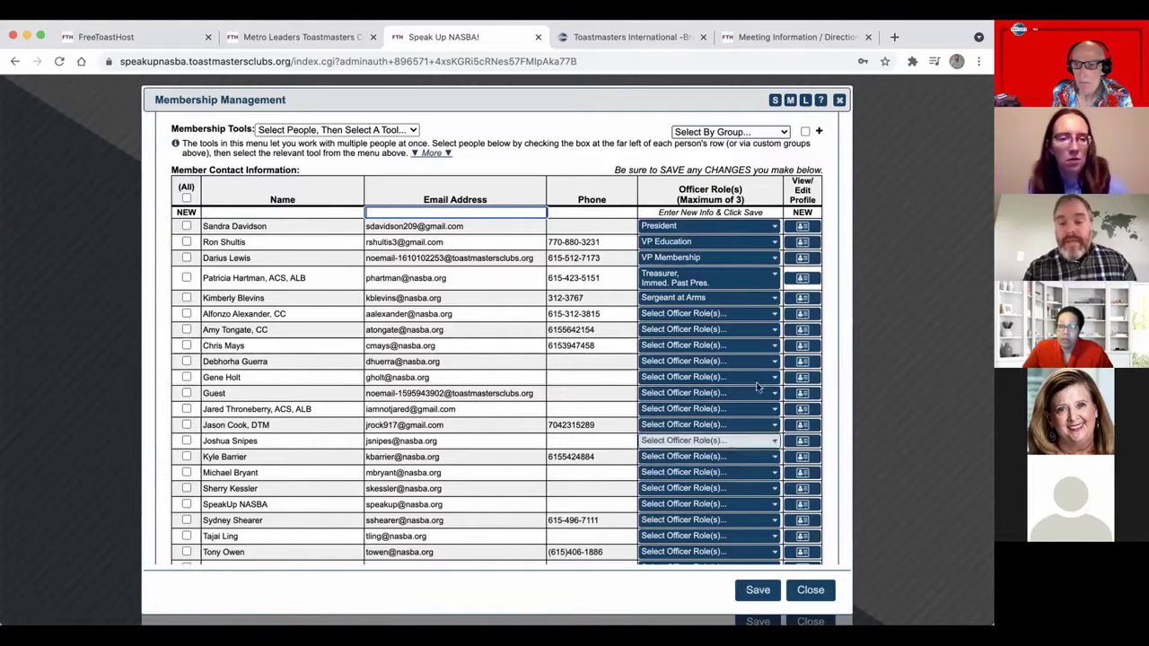
pyautogui.click(675, 208)
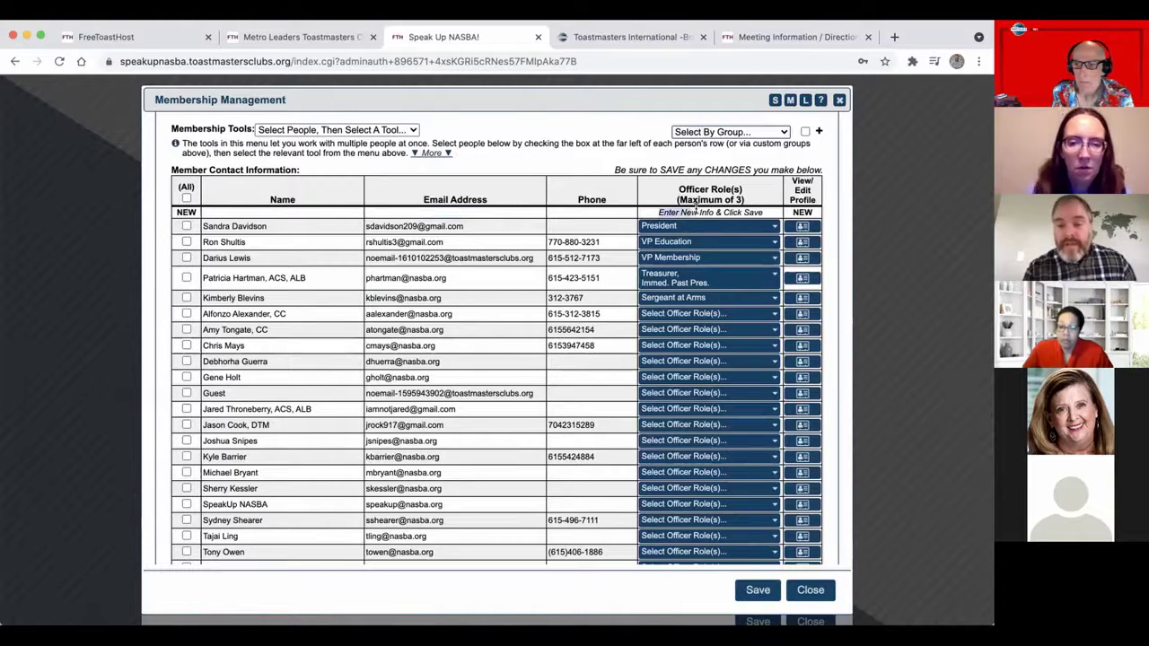
pyautogui.moveTo(728, 208); pyautogui.dragTo(768, 211)
pyautogui.click(629, 269)
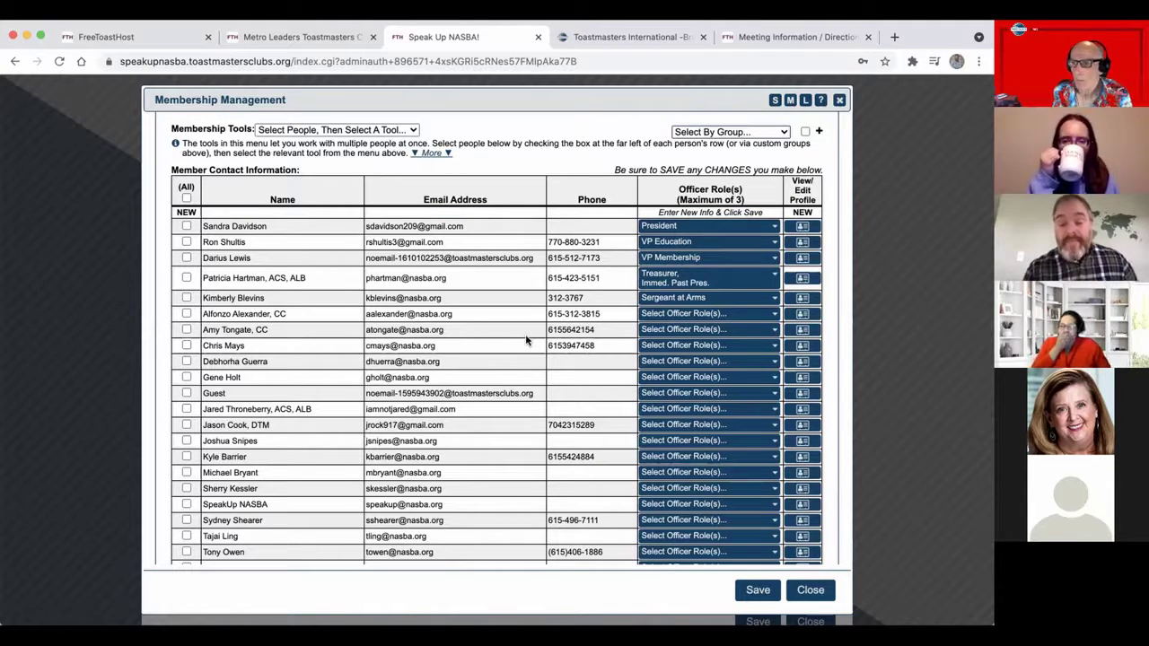
# Review the rest of the member list and the officer roles assigned to members.
pyautogui.scroll(-1, 527, 340)
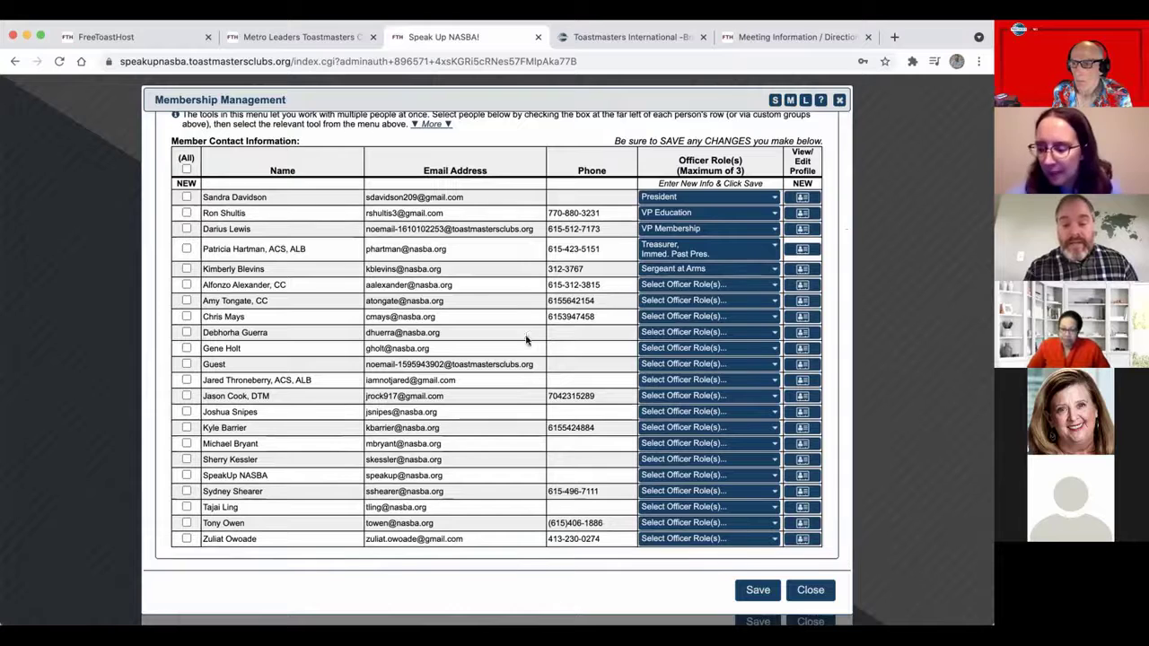
pyautogui.scroll(1, 539, 339)
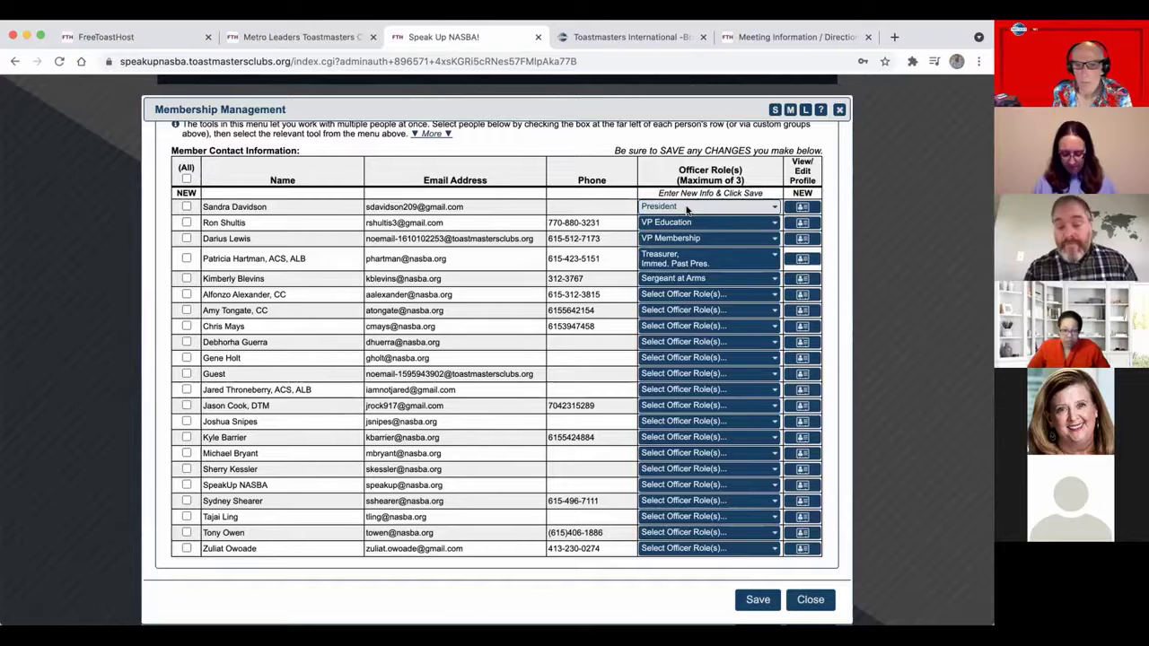
pyautogui.scroll(3, 551, 237)
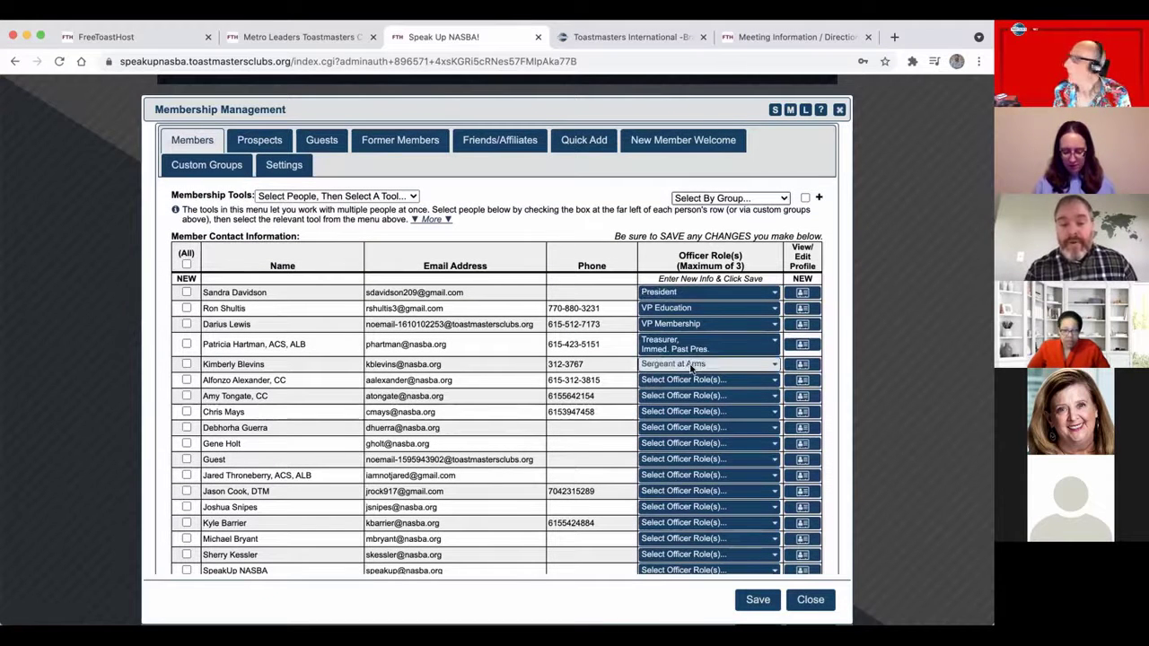
pyautogui.scroll(1, 359, 296)
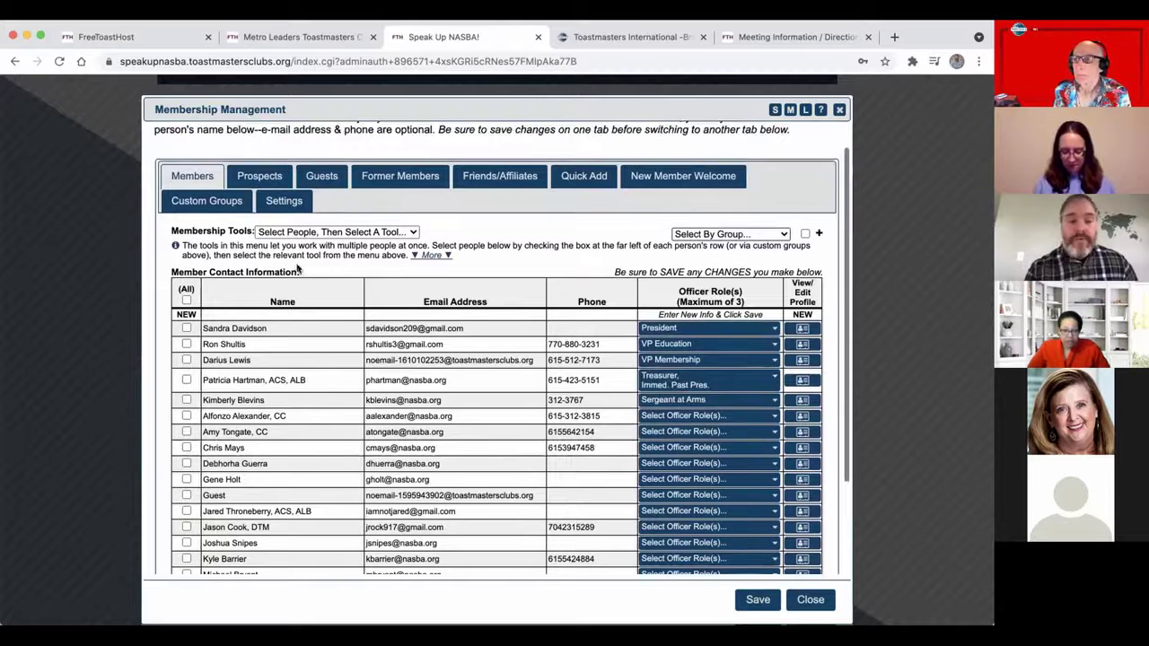
# Browse the Prospects, Friends/Affiliates, Members and Former Members lists in Membership Management.
pyautogui.click(264, 174)
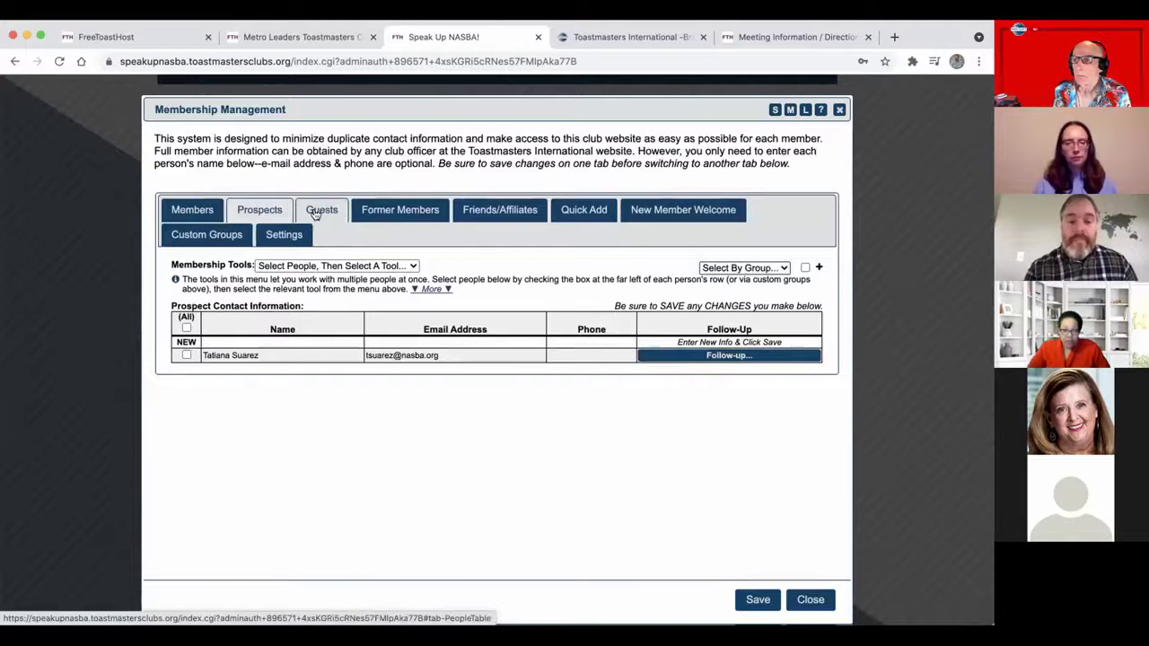
pyautogui.click(181, 219)
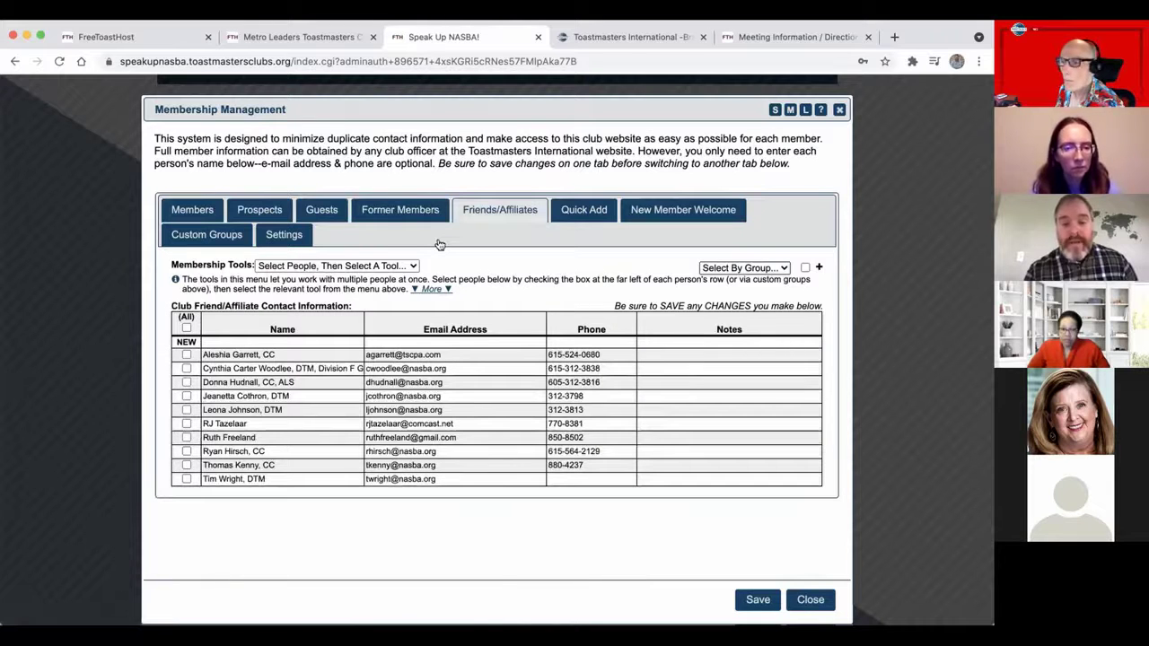
pyautogui.scroll(1, 370, 249)
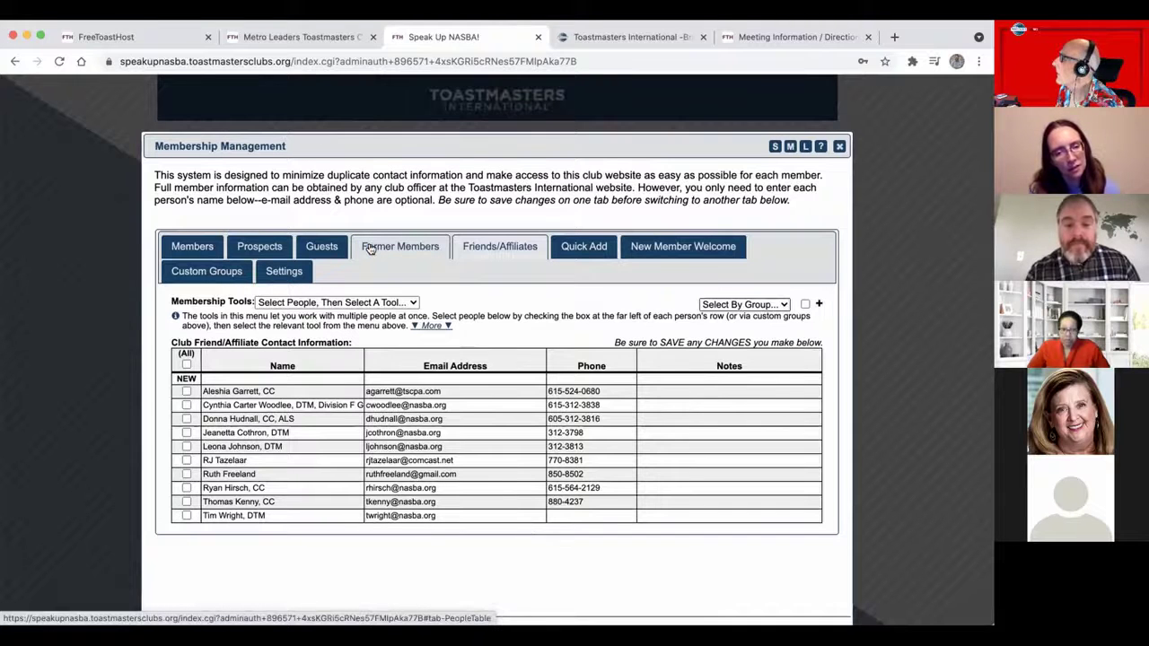
pyautogui.click(370, 249)
pyautogui.click(207, 245)
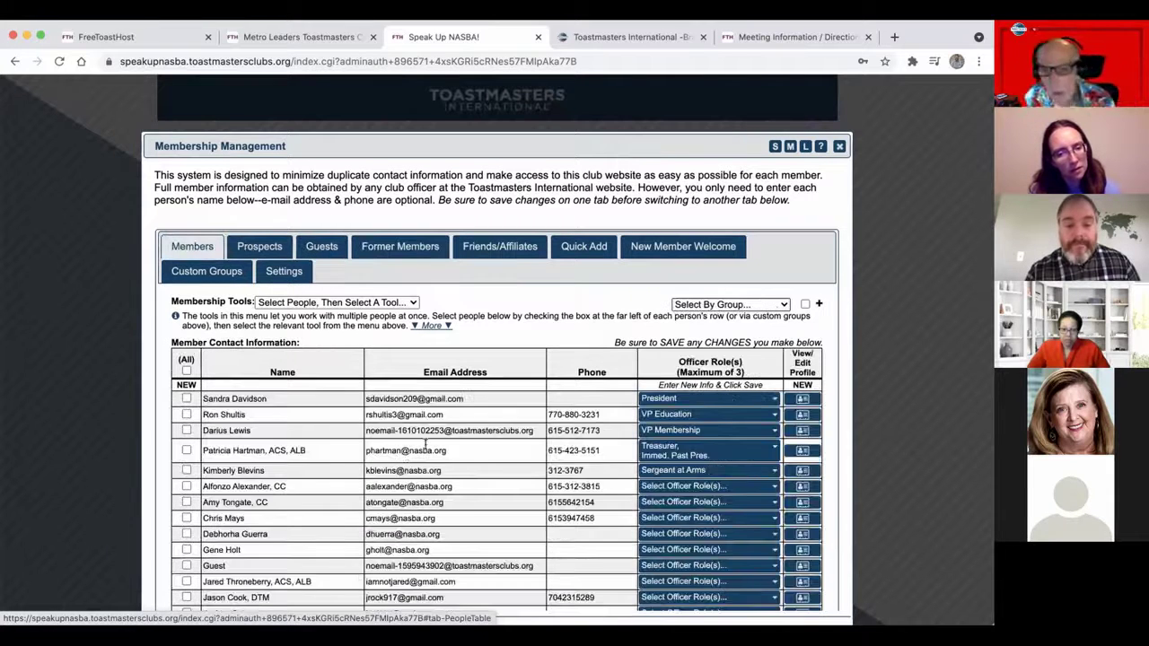
pyautogui.scroll(-2, 426, 444)
pyautogui.click(440, 445)
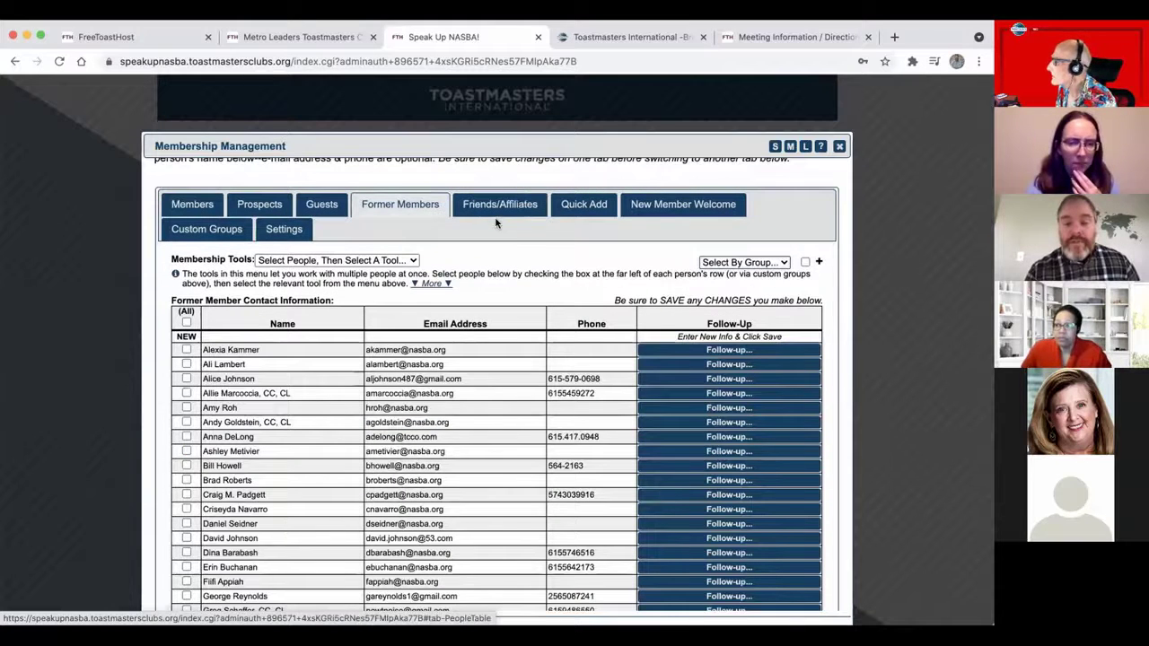
# Leave Membership Management and view the Email Settings of the Email & Contact Forms module.
pyautogui.scroll(1, 499, 242)
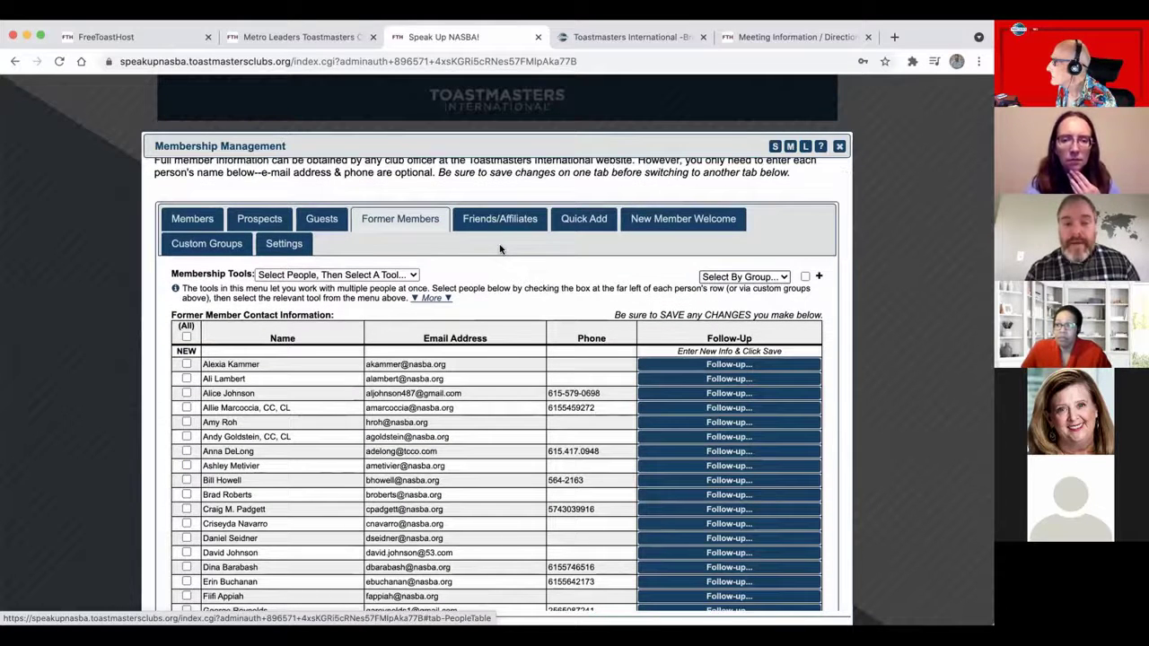
pyautogui.scroll(2, 499, 260)
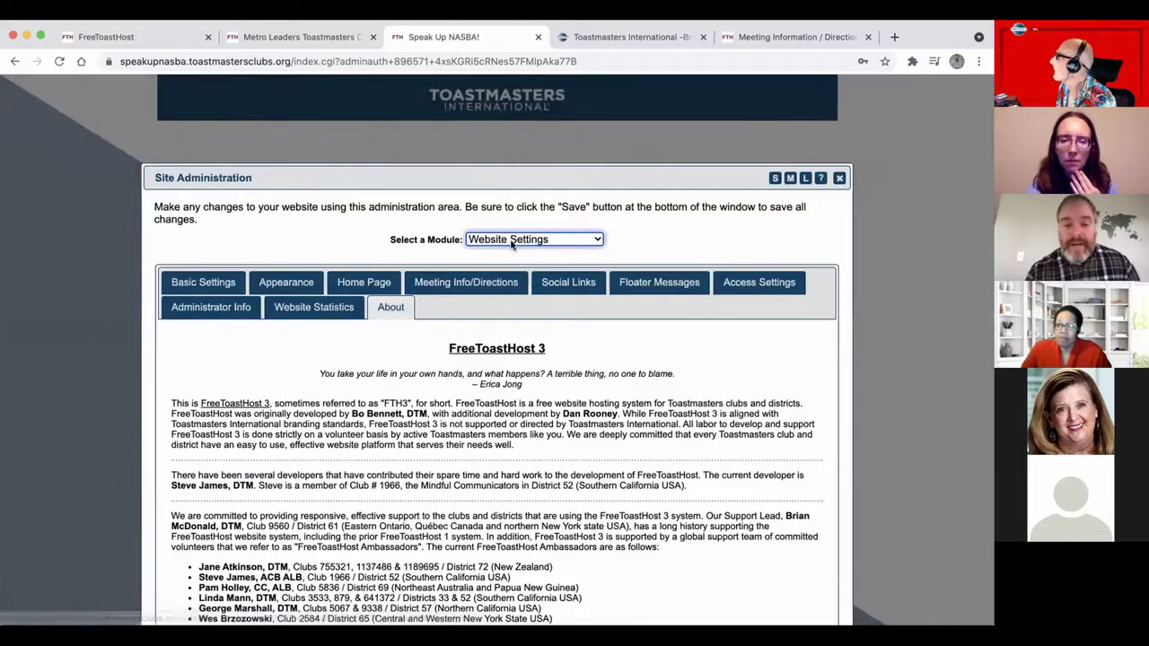
pyautogui.click(511, 240)
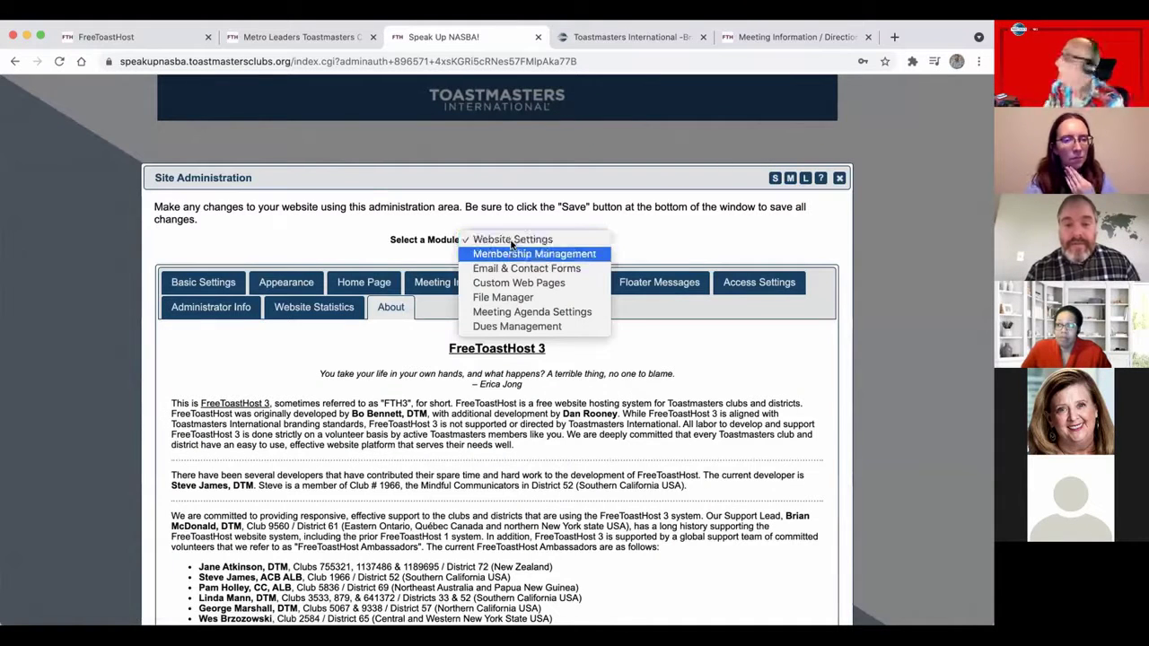
pyautogui.press('Down')
pyautogui.press('Return')
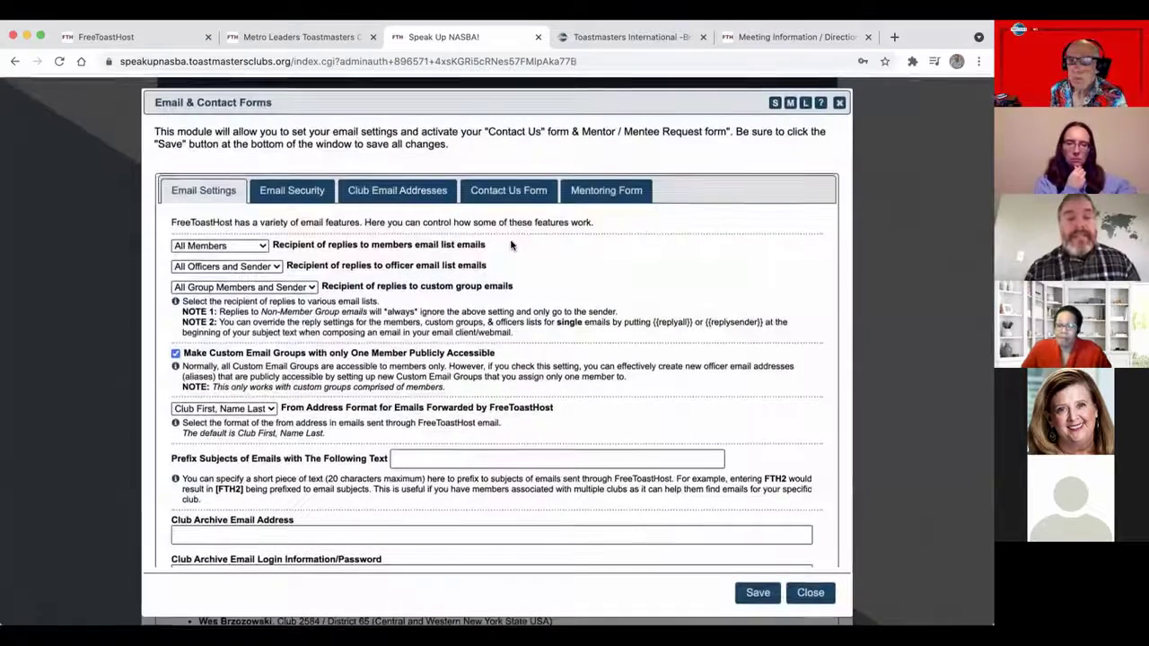
pyautogui.press('Escape')
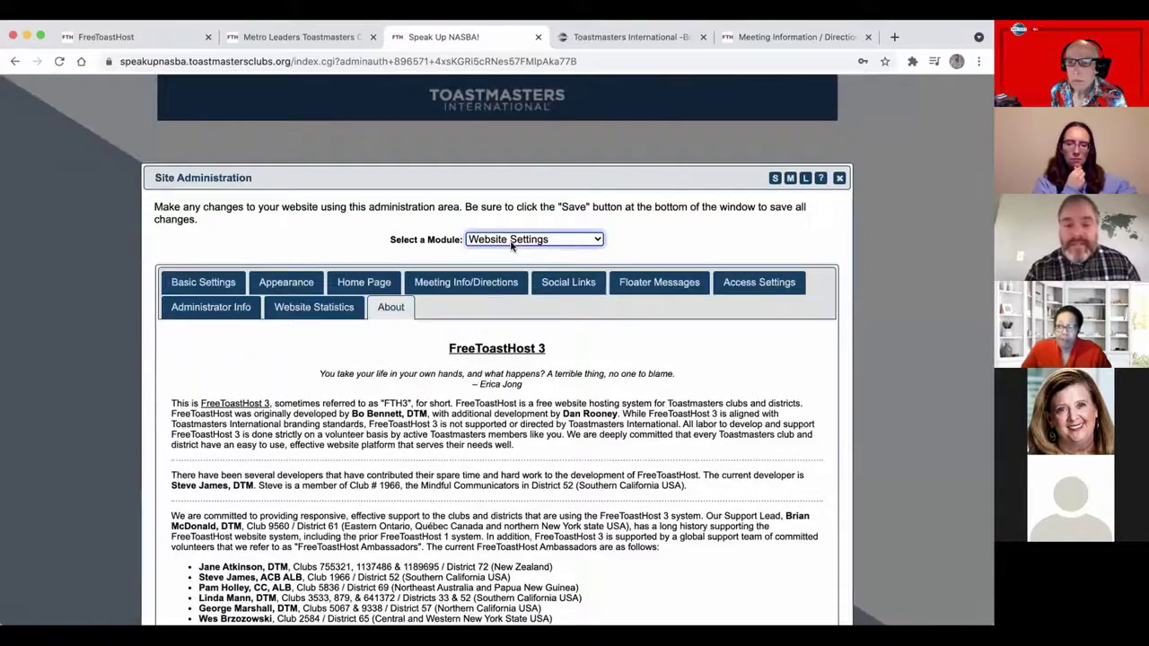
# Open the File Manager module and look through all the uploaded files to the end of the list.
pyautogui.click(511, 242)
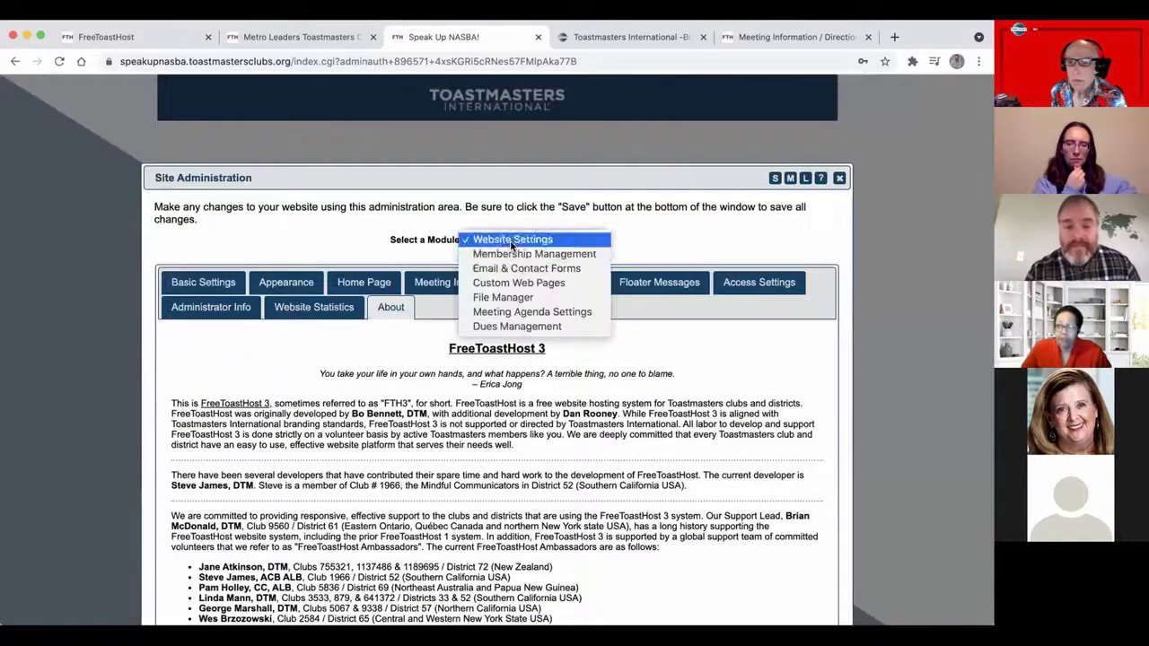
pyautogui.click(542, 299)
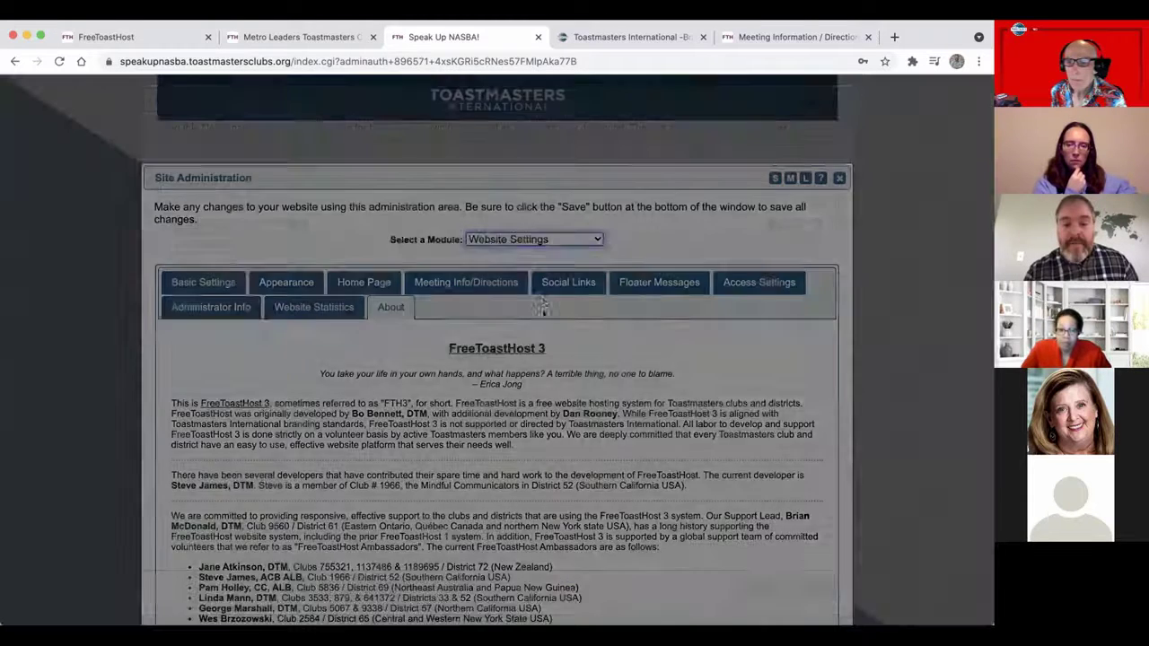
pyautogui.scroll(-5, 521, 377)
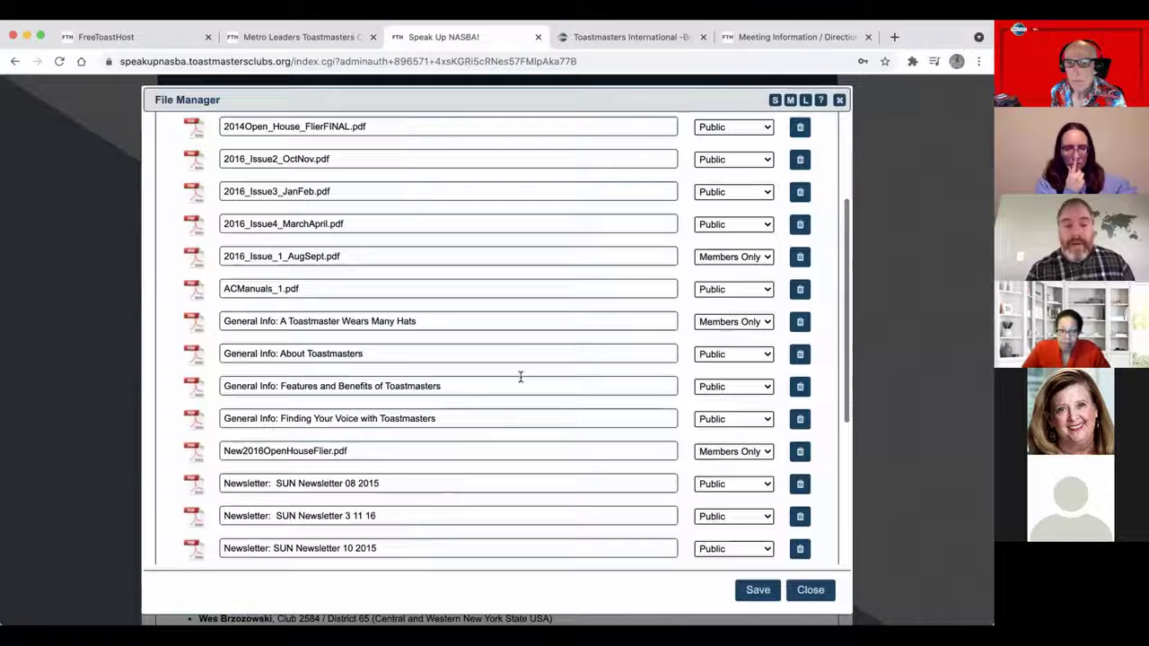
pyautogui.scroll(-5, 521, 377)
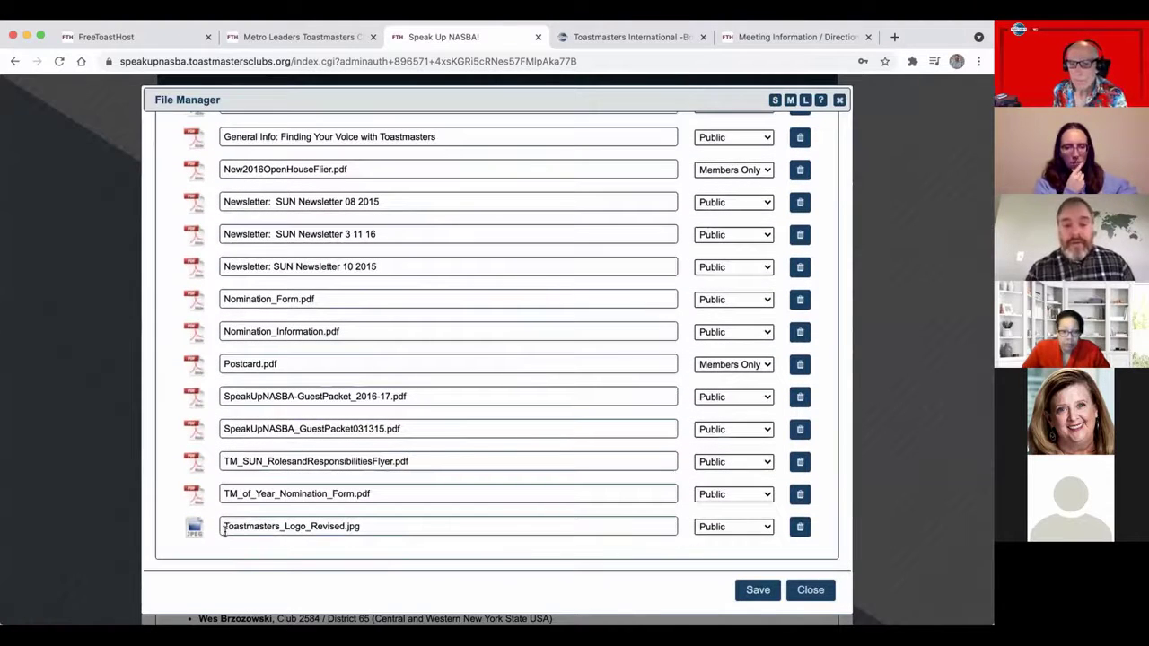
pyautogui.click(232, 465)
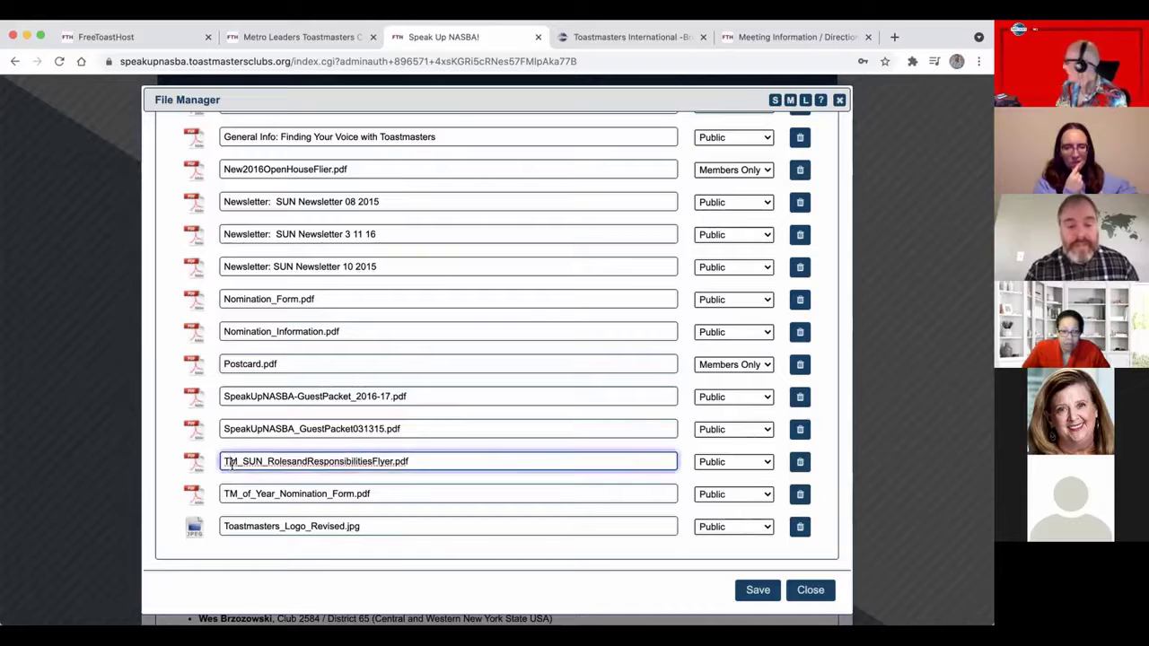
# Copy the link address of the uploaded file SpeakUpNASBA_GuestPacket031315.pdf.
pyautogui.rightClick(196, 432)
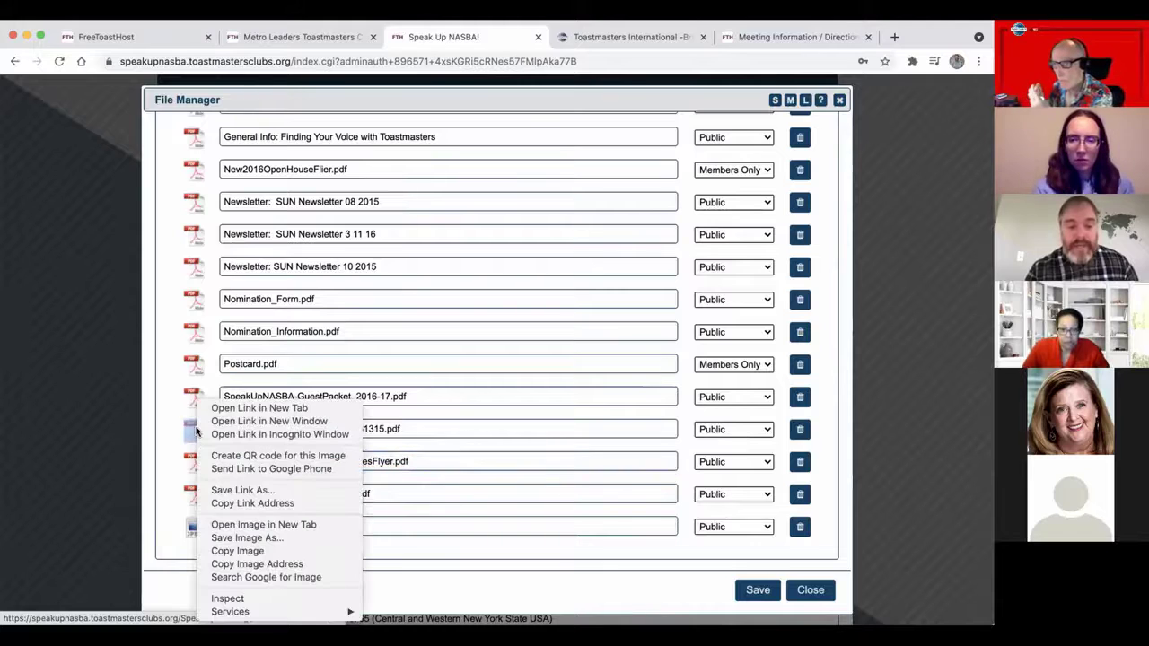
pyautogui.click(188, 433)
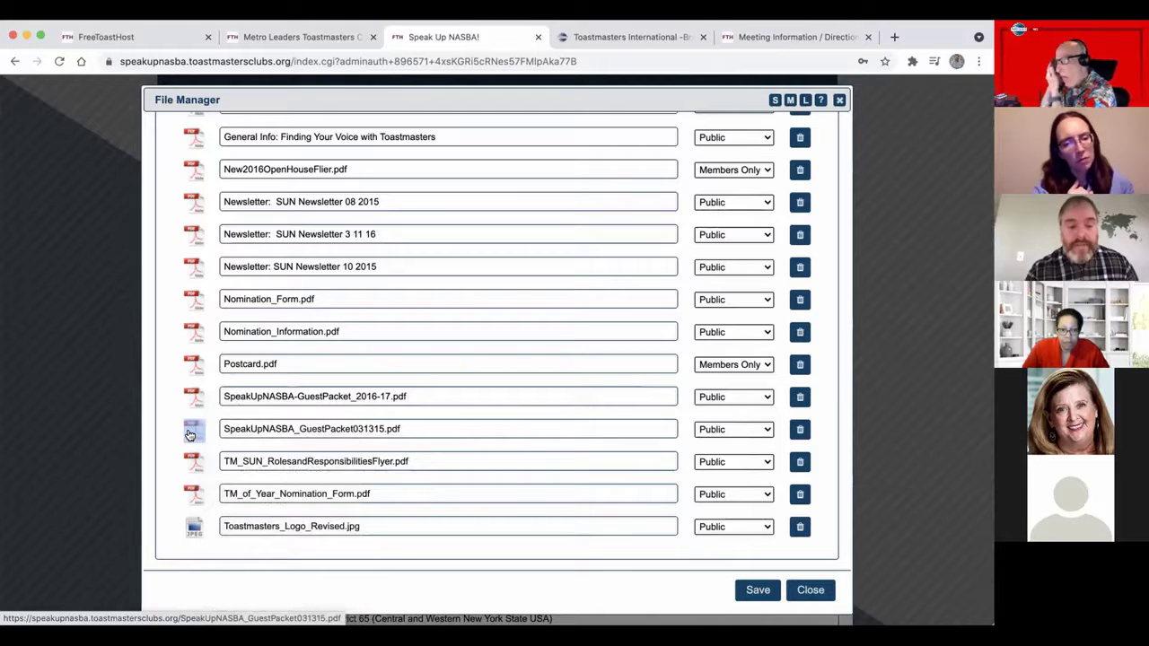
pyautogui.rightClick(189, 434)
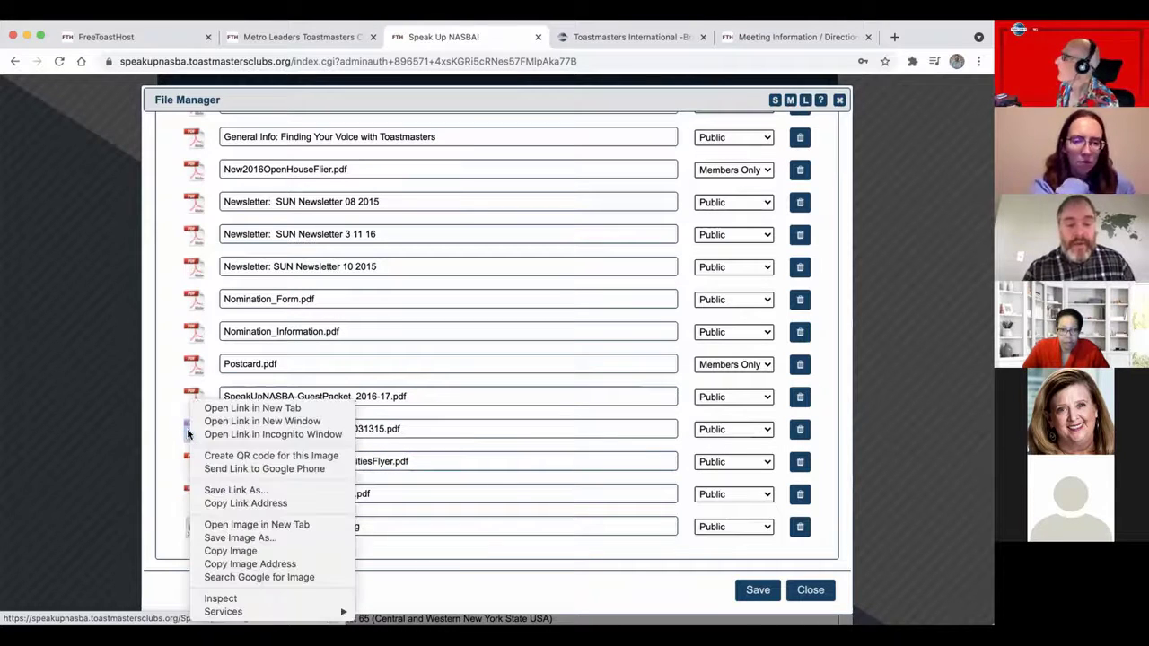
pyautogui.click(233, 503)
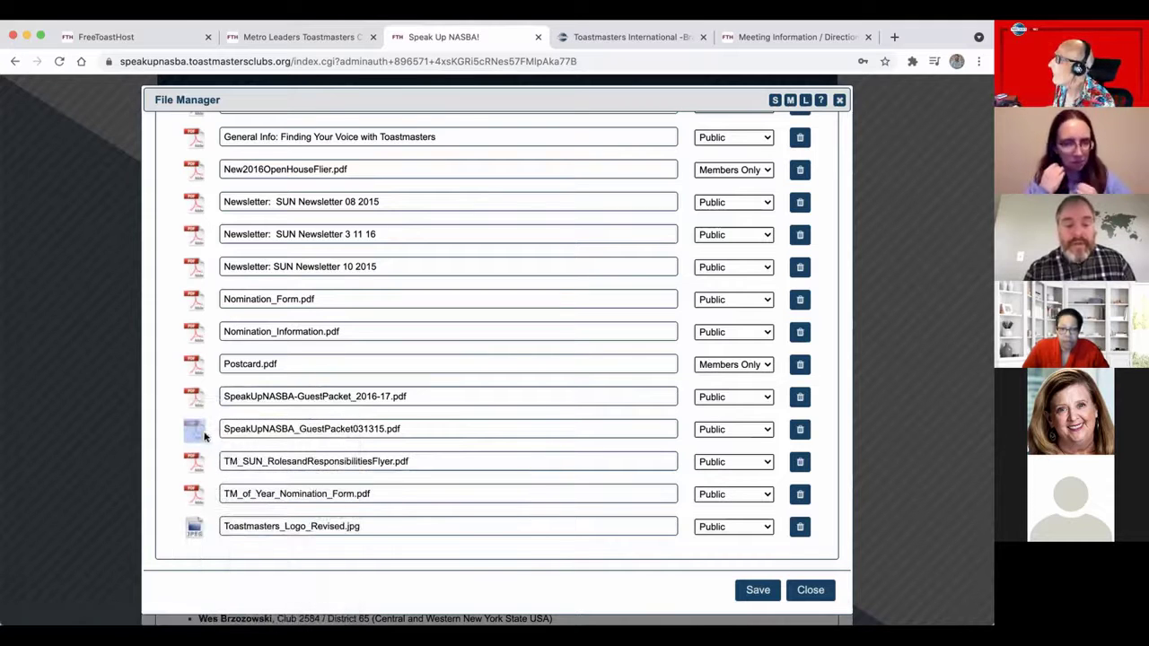
# Check the available access levels for 2016_Issue4_MarchApril.pdf in the File Manager, keeping it Public.
pyautogui.scroll(10, 204, 436)
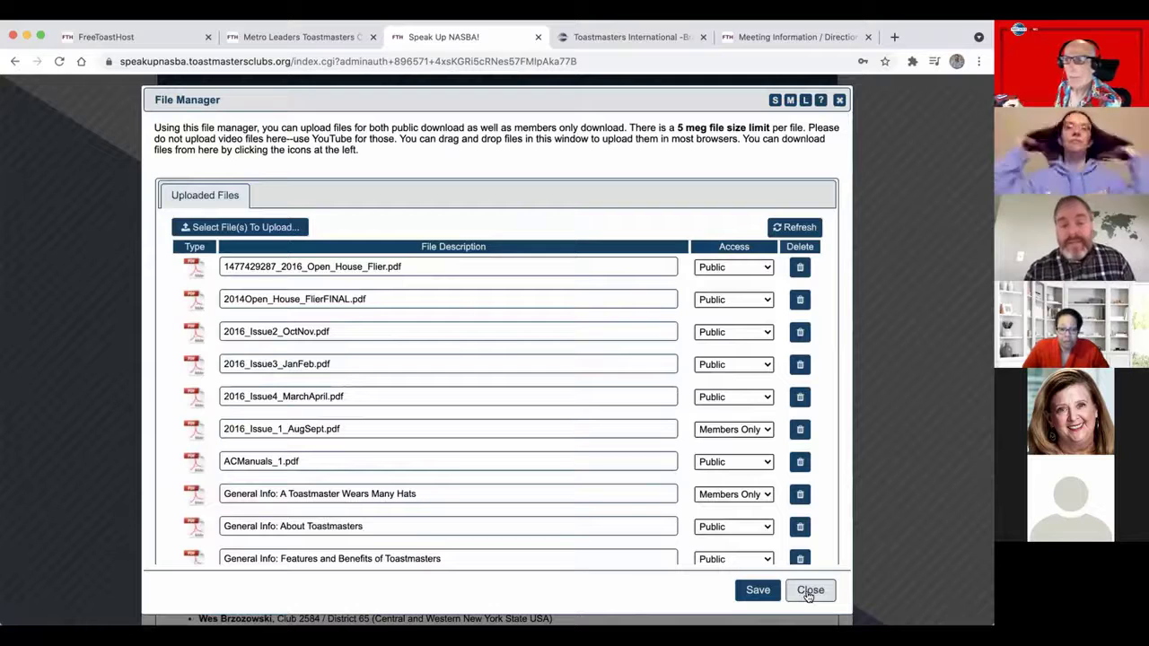
pyautogui.click(728, 397)
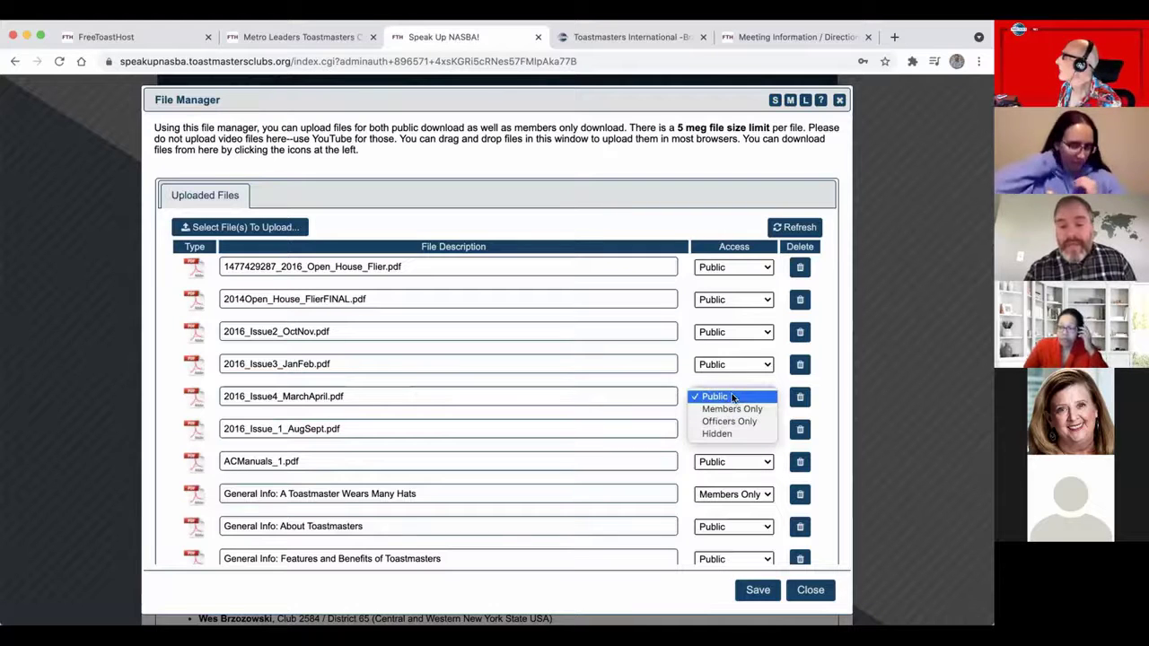
pyautogui.click(723, 396)
# Close the File Manager and open the Custom Web Pages module.
pyautogui.click(839, 101)
pyautogui.click(507, 239)
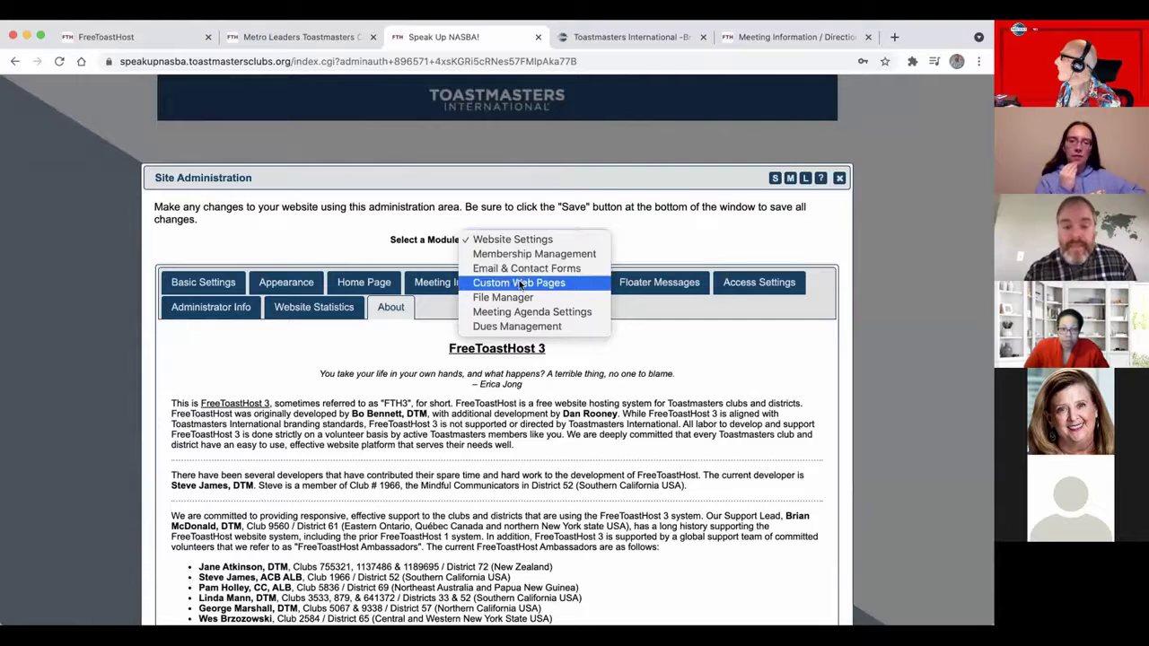
pyautogui.click(521, 285)
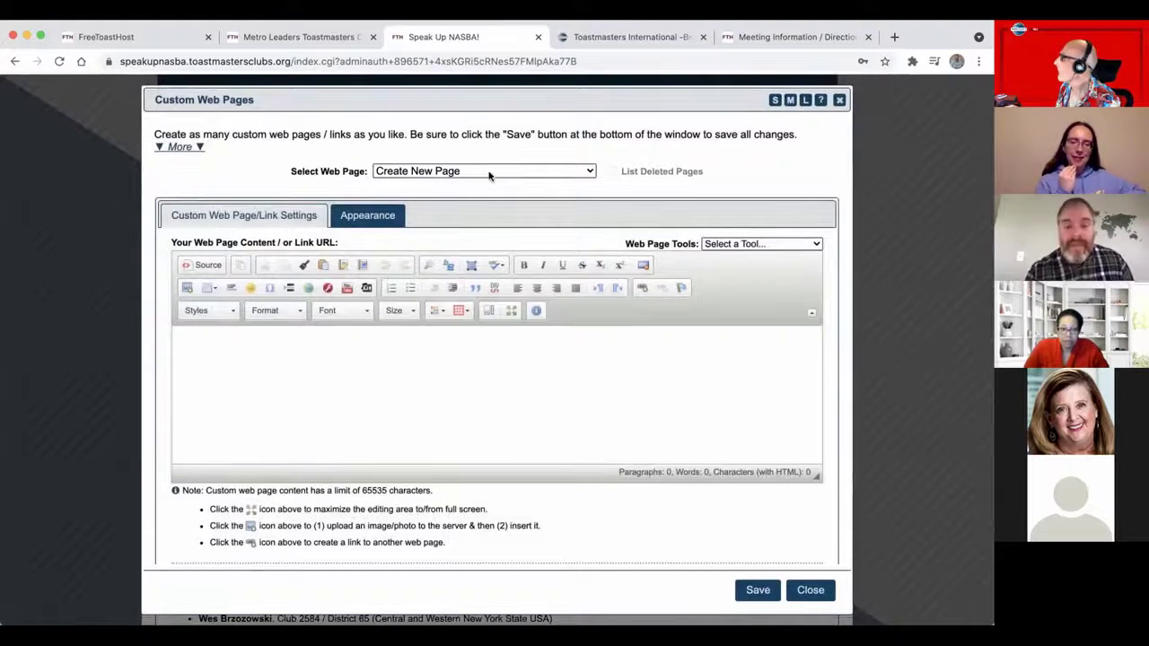
# Load the Speak Up NASBA Guest Packet link in Custom Web Pages and examine its link URL.
pyautogui.click(489, 172)
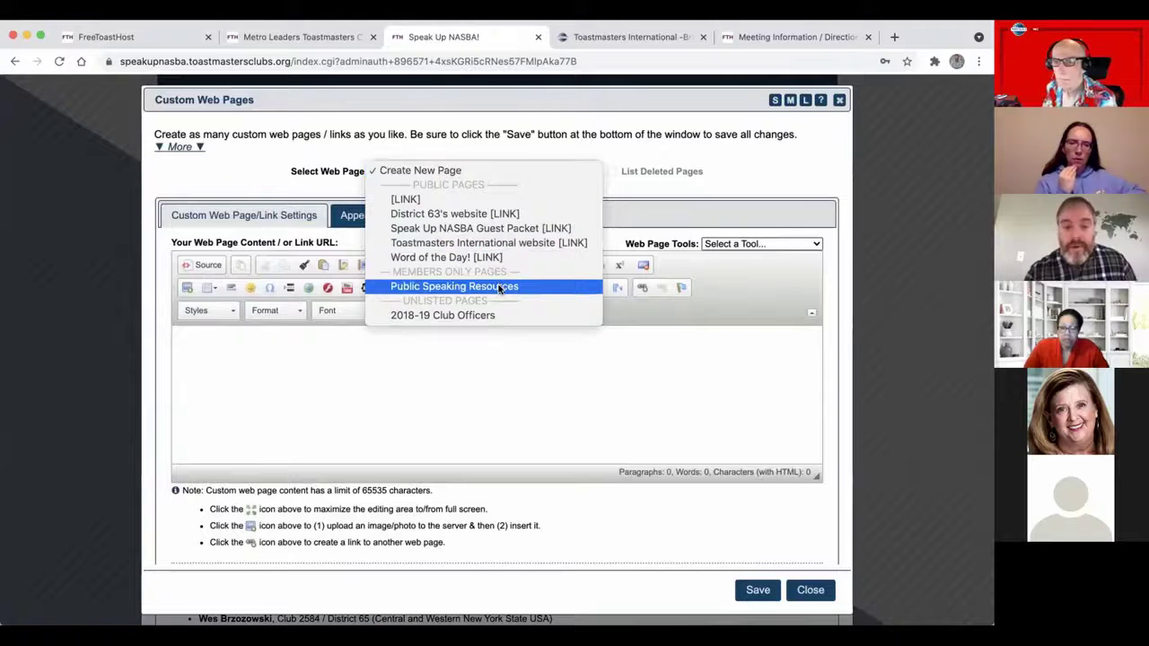
pyautogui.click(485, 230)
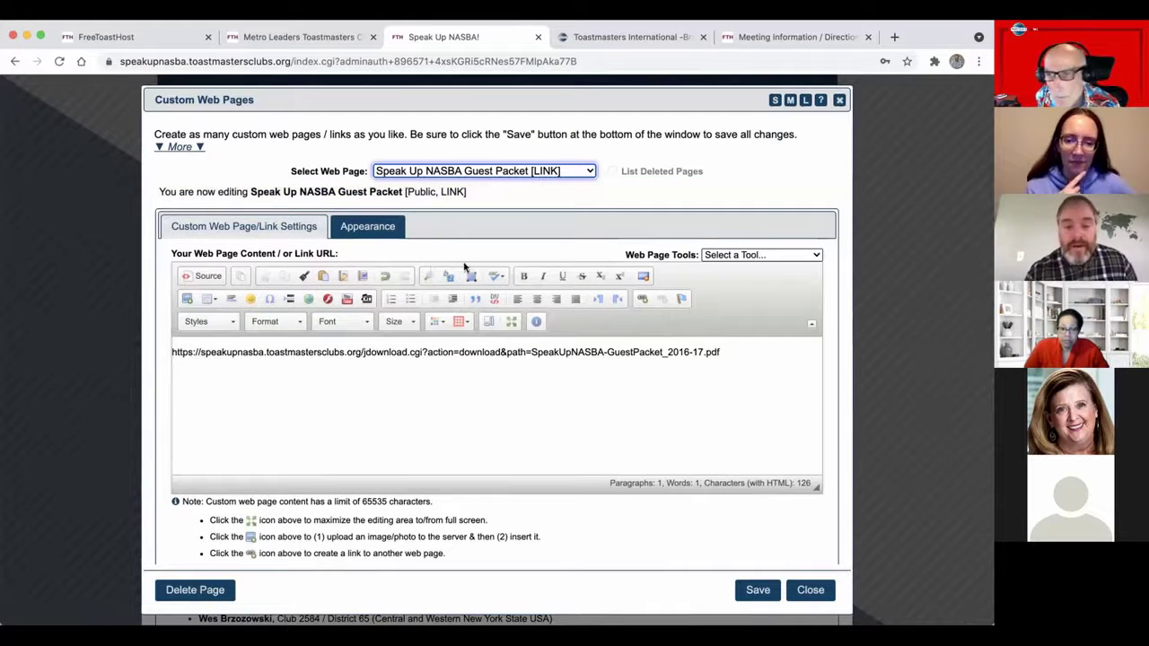
pyautogui.click(434, 171)
pyautogui.click(382, 321)
pyautogui.click(334, 363)
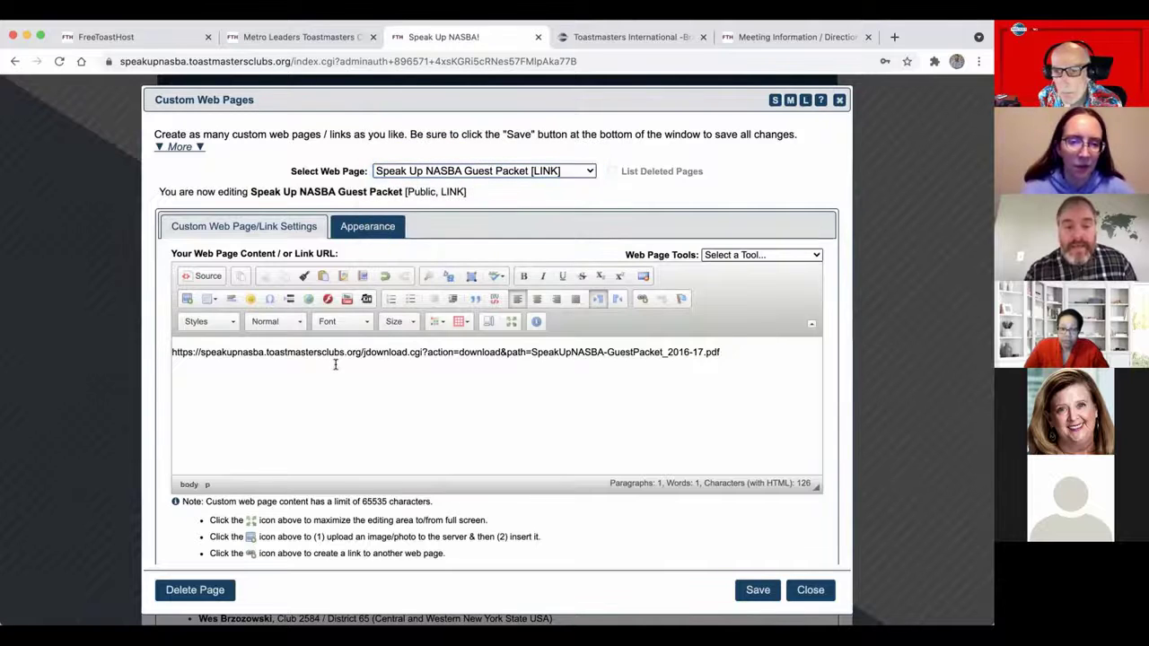
pyautogui.tripleClick(618, 352)
pyautogui.click(610, 377)
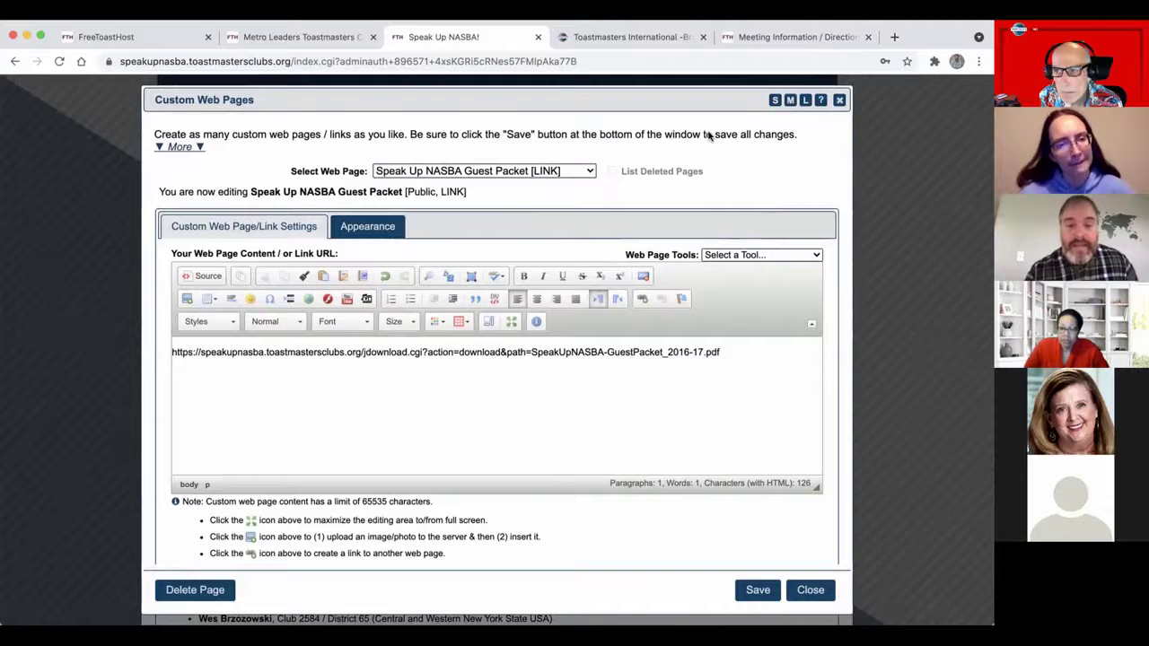
pyautogui.scroll(-4, 503, 569)
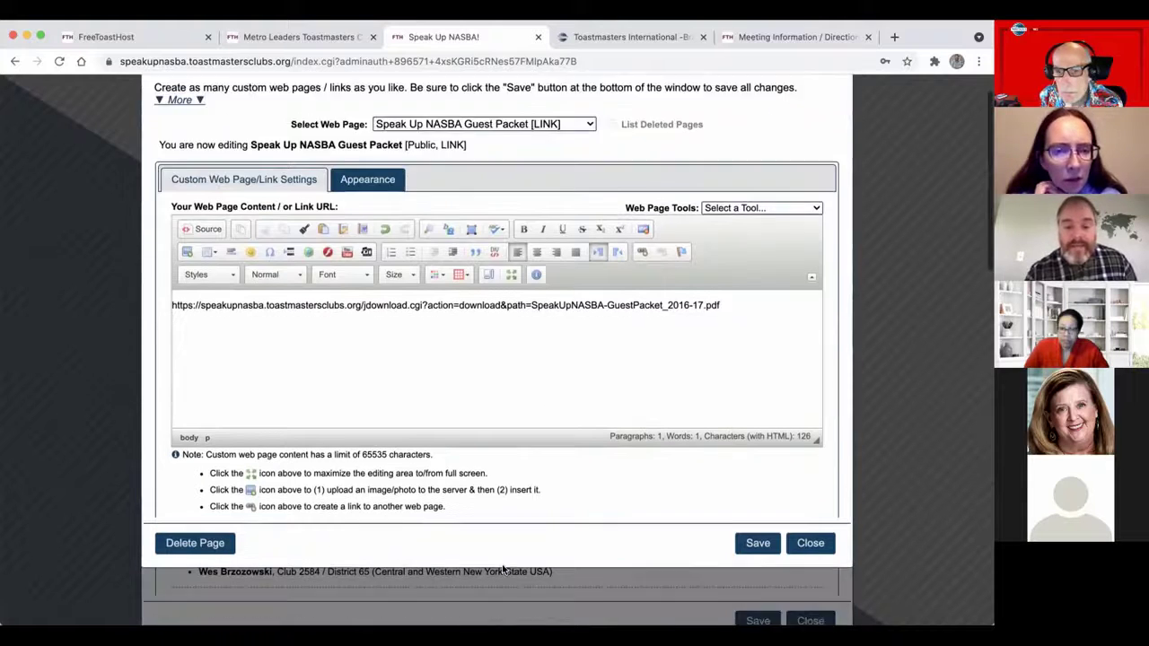
pyautogui.scroll(4, 503, 569)
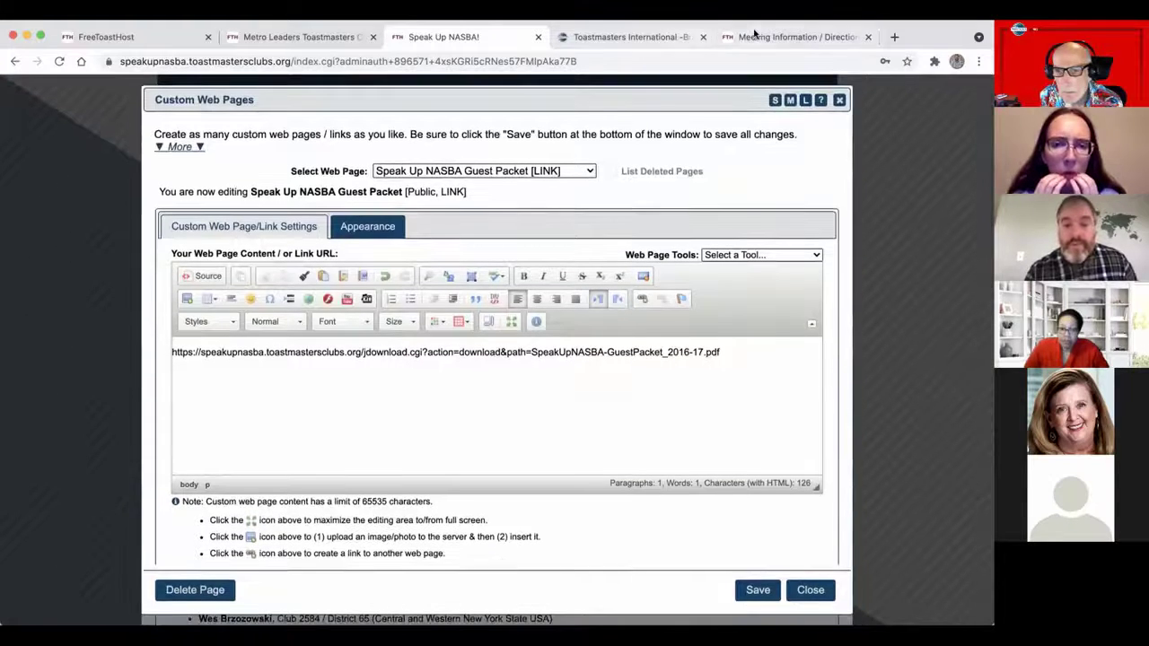
# Open the Speak Up NASBA Guest Packet from the club site's Main Menu and look through the PDF as far as When and Where.
pyautogui.click(749, 37)
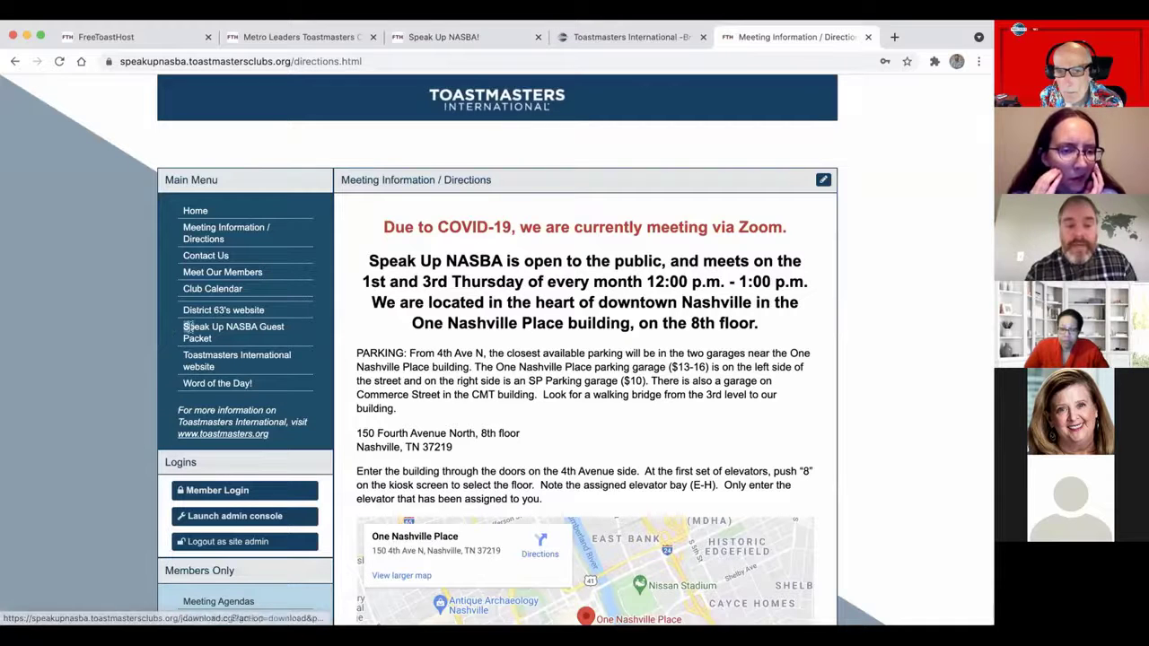
pyautogui.moveTo(182, 327); pyautogui.dragTo(218, 341)
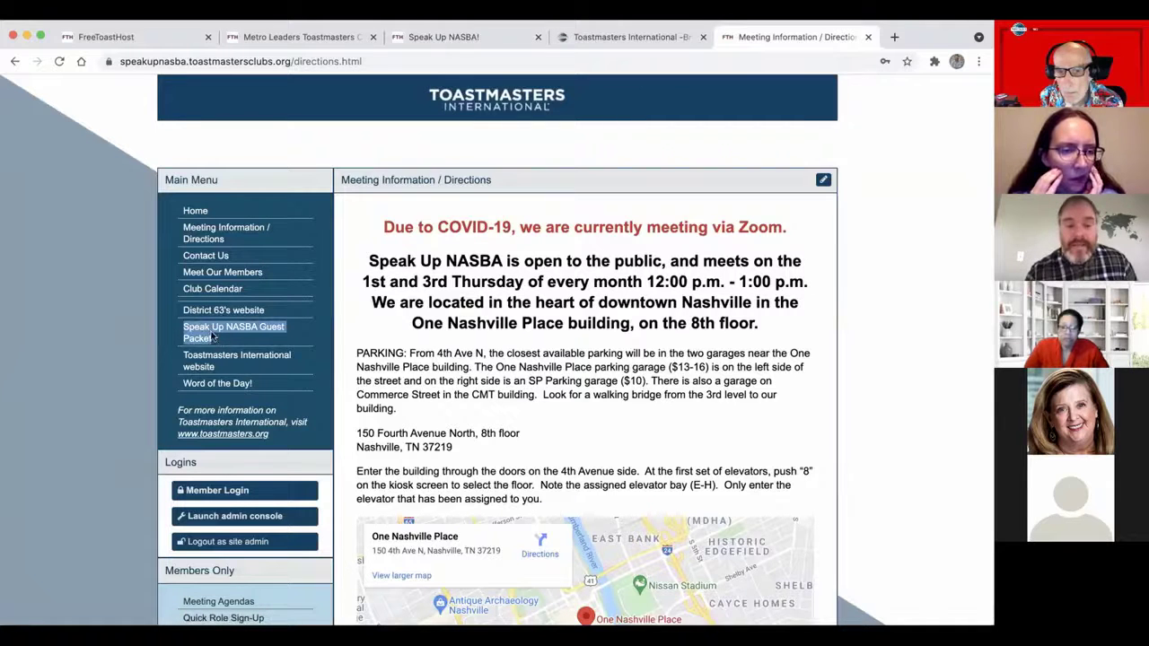
pyautogui.click(215, 339)
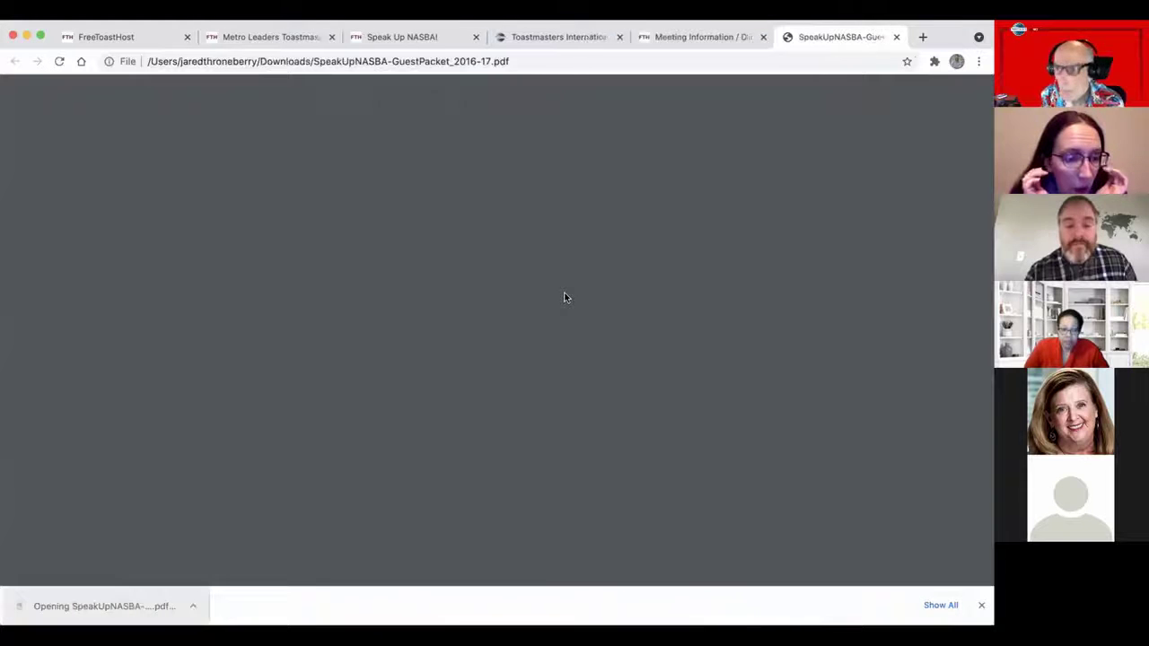
pyautogui.scroll(-15, 565, 298)
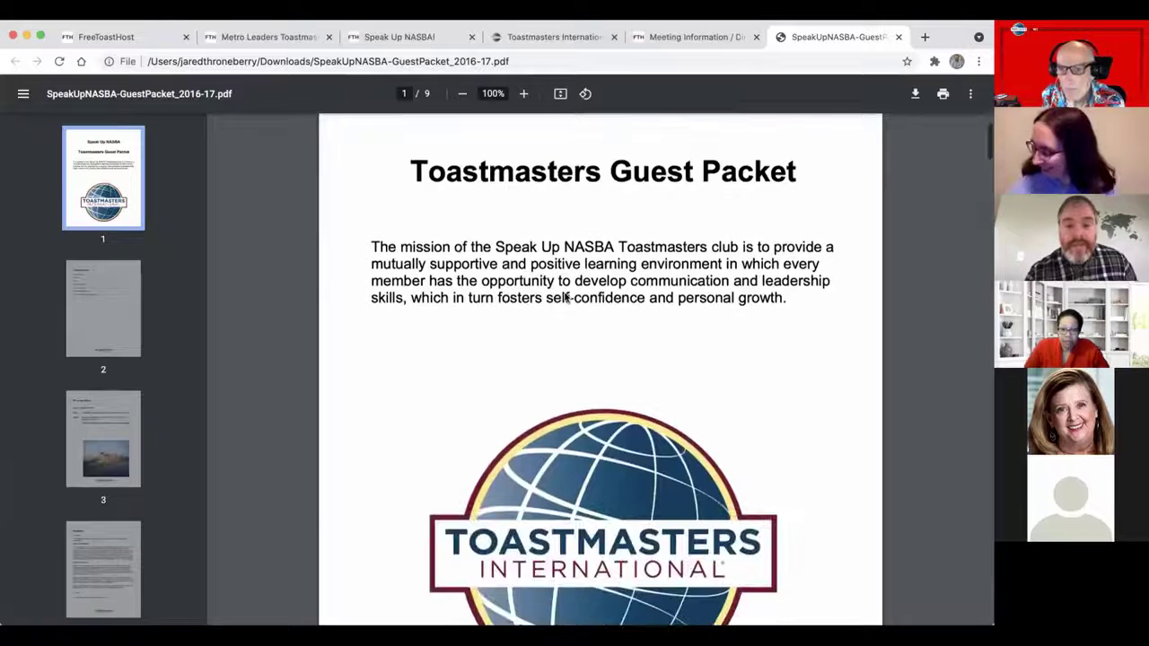
pyautogui.scroll(-5, 564, 298)
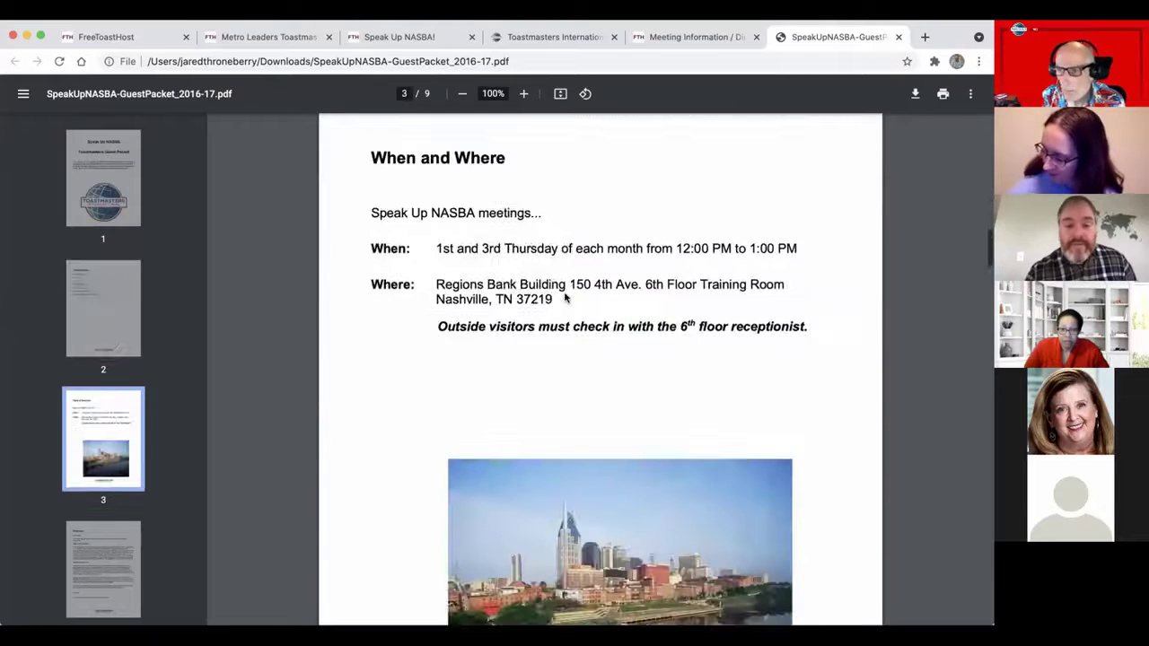
# Return from the guest packet PDF to the club's Meeting Information / Directions page and clear the highlighted menu text.
pyautogui.hotkey('ctrl', 'shift', 'Tab')
pyautogui.hotkey('ctrl', 'shift', 'Tab')
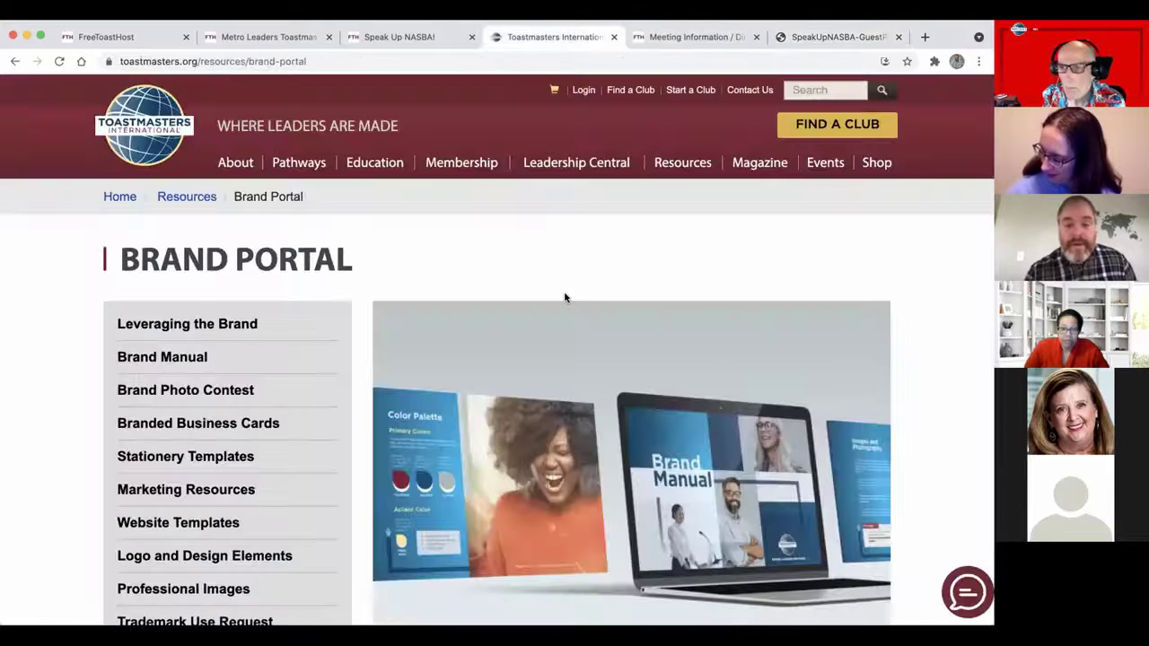
pyautogui.hotkey('ctrl', 'Tab')
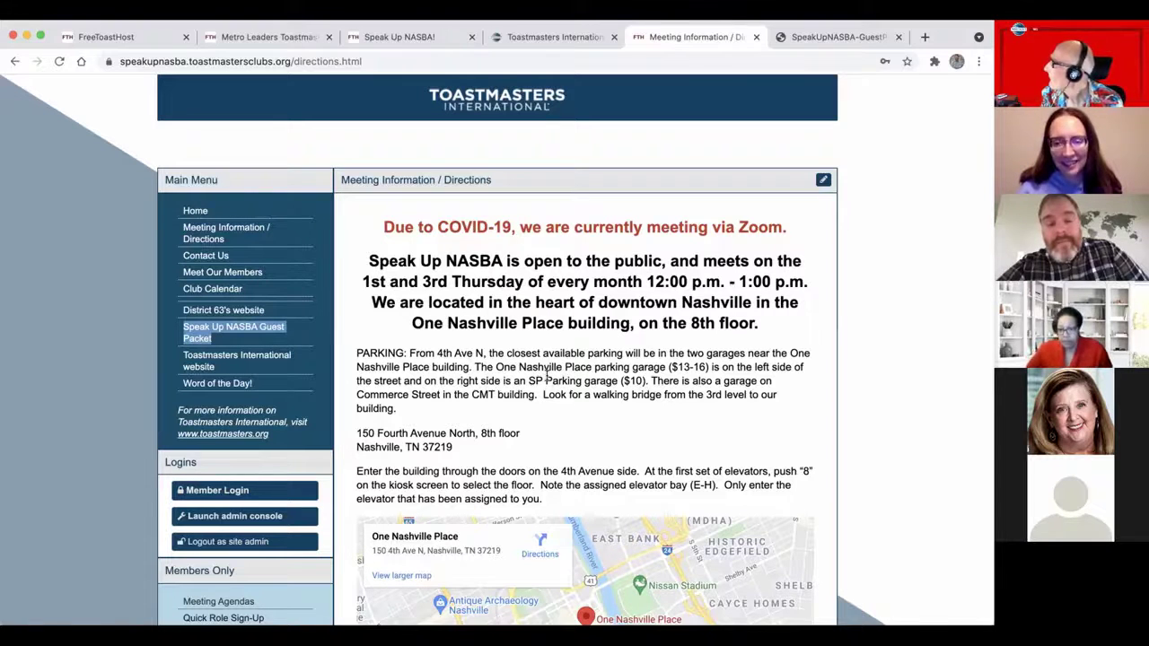
pyautogui.click(544, 404)
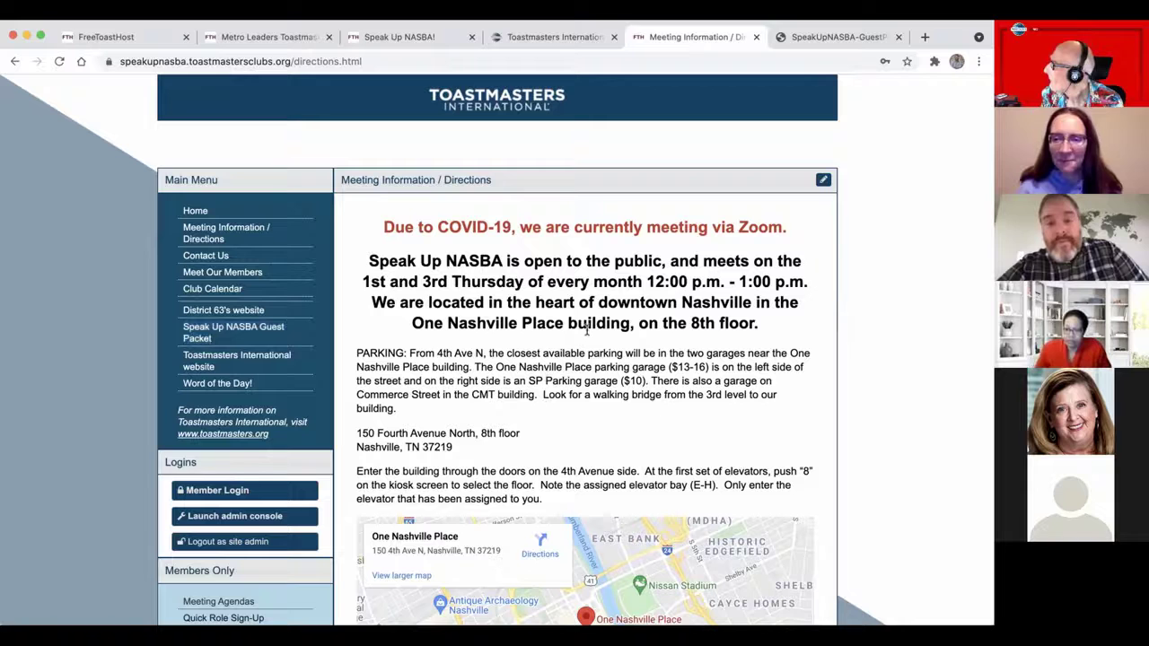